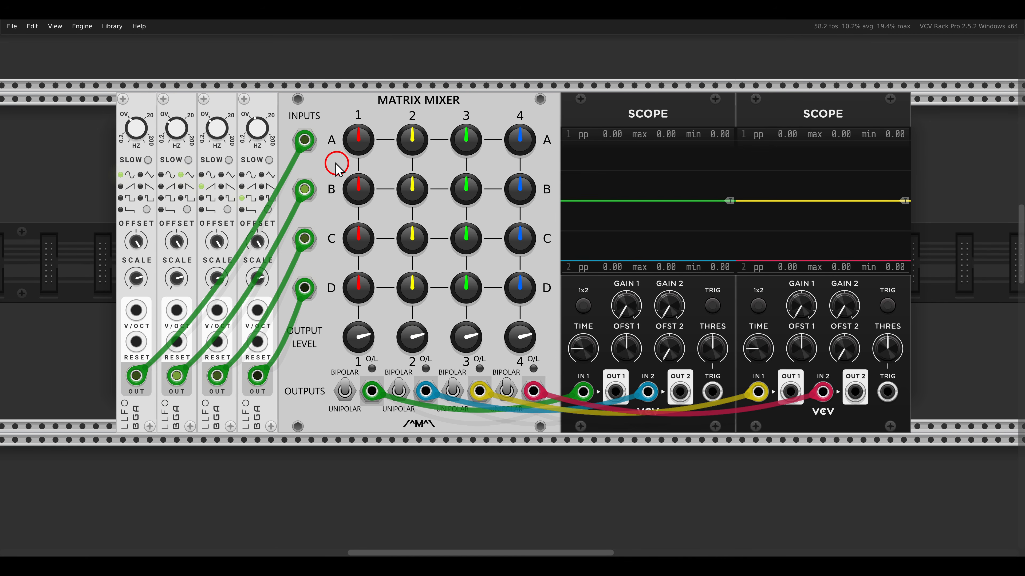
pyautogui.moveTo(276, 118); pyautogui.dragTo(331, 308)
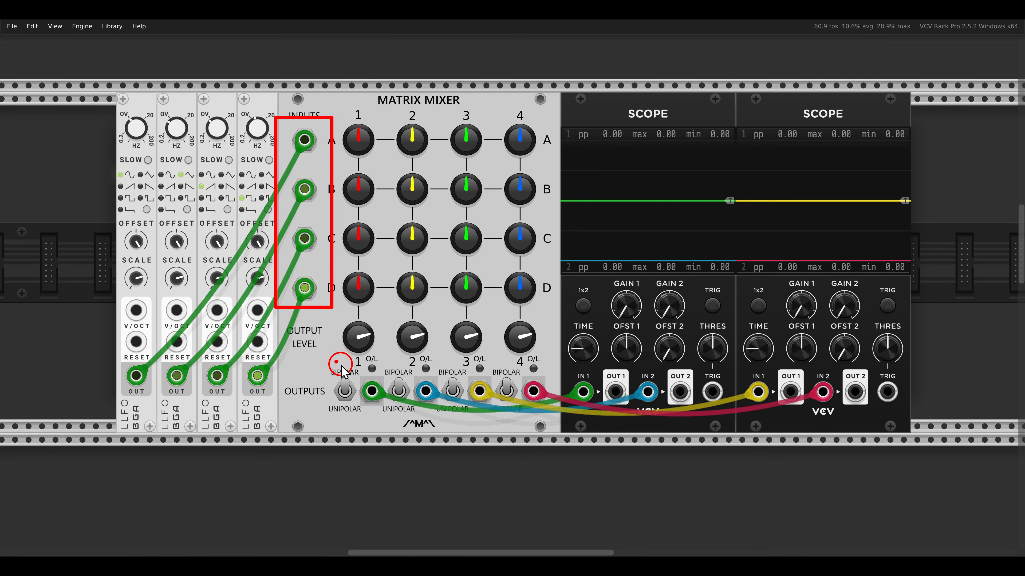
pyautogui.moveTo(340, 363)
pyautogui.mouseDown()
pyautogui.moveTo(550, 408)
pyautogui.moveTo(546, 417)
pyautogui.mouseUp()
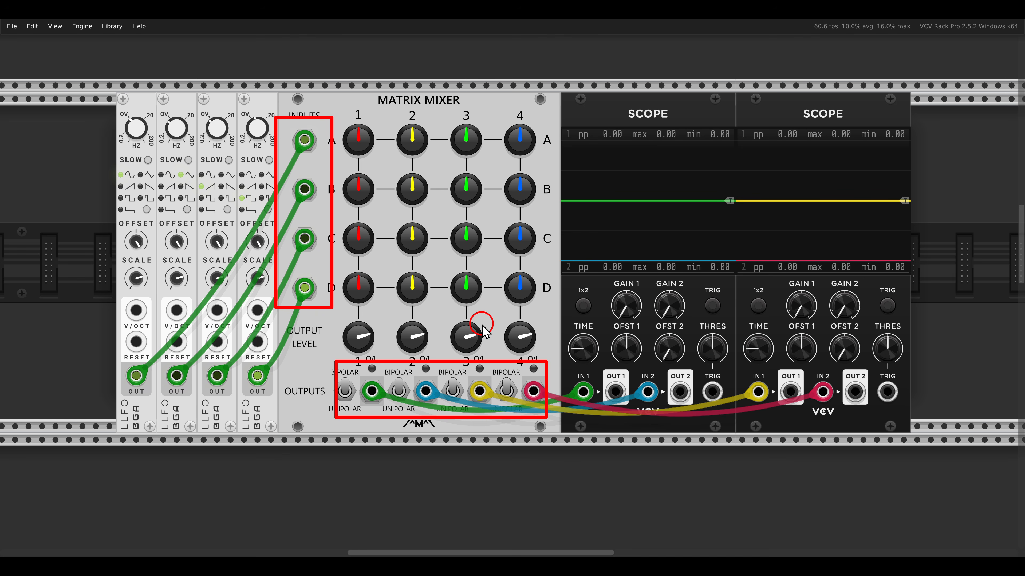
pyautogui.press('Escape')
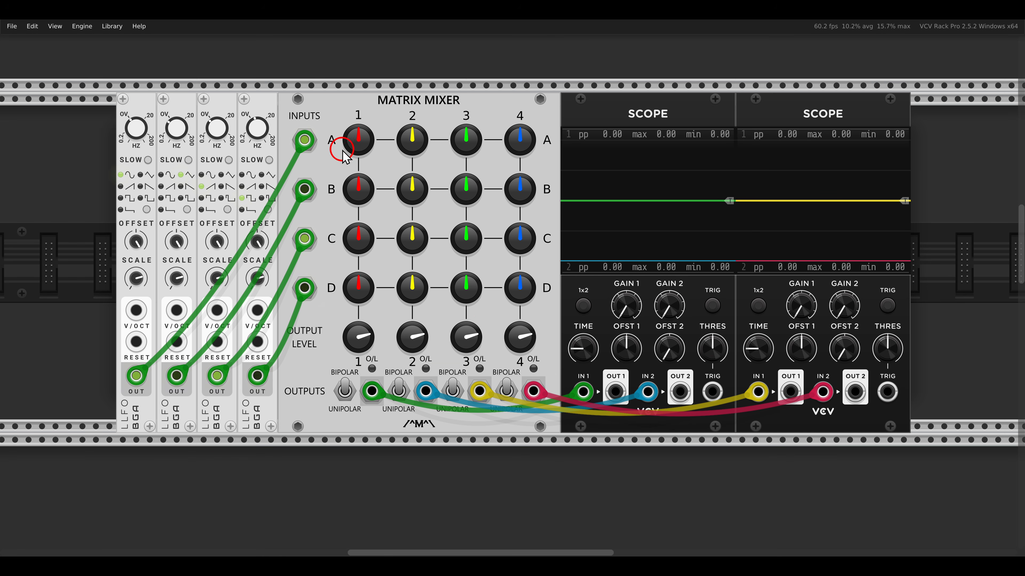
pyautogui.moveTo(283, 123); pyautogui.dragTo(317, 154)
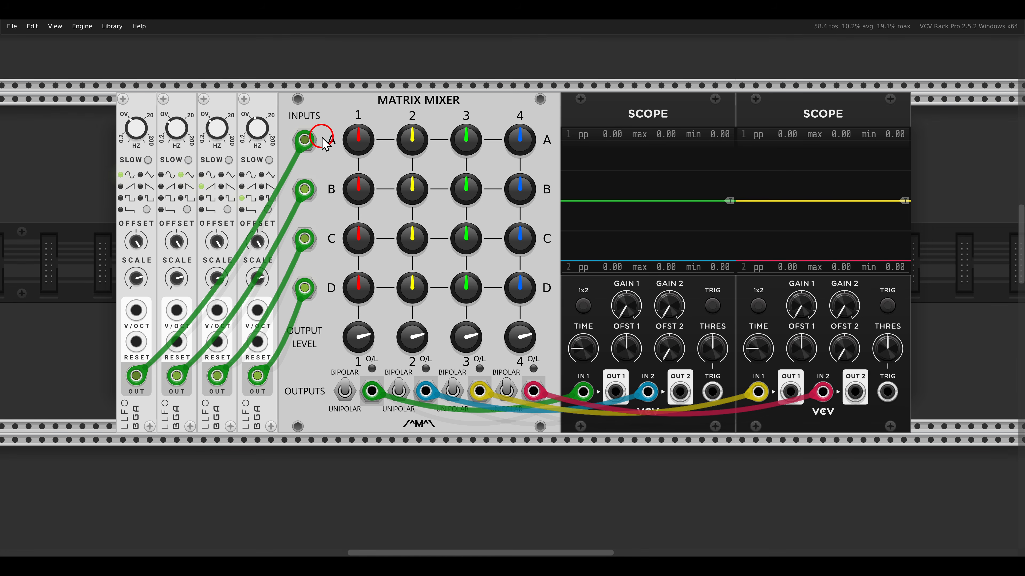
pyautogui.moveTo(320, 137)
pyautogui.mouseDown()
pyautogui.moveTo(466, 137)
pyautogui.moveTo(445, 148)
pyautogui.moveTo(459, 194)
pyautogui.moveTo(459, 345)
pyautogui.moveTo(480, 327)
pyautogui.mouseUp()
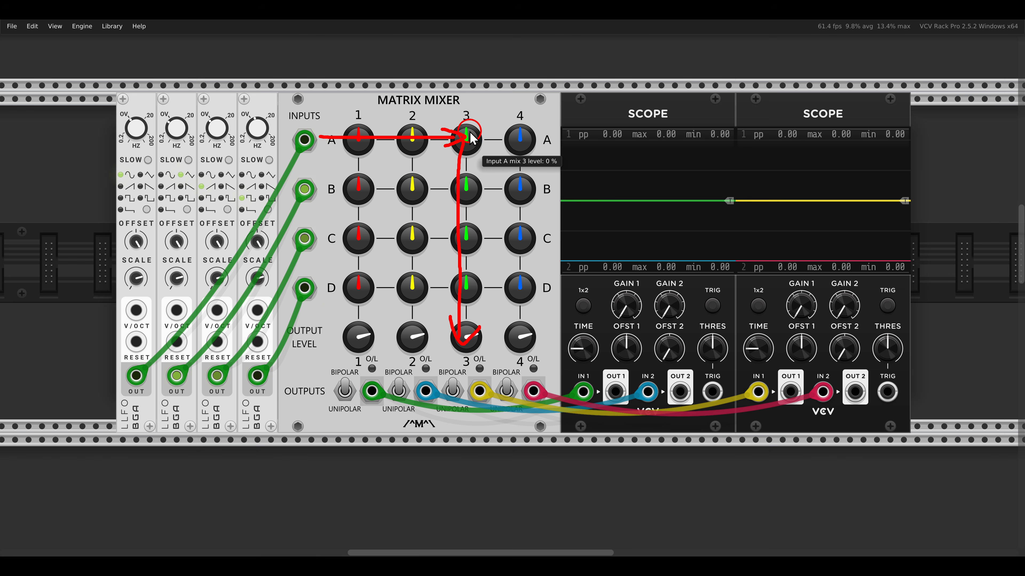
# - Raise the levels of inputs A, C and D in mix 3 of the Matrix Mixer
pyautogui.moveTo(467, 135); pyautogui.dragTo(441, 92)
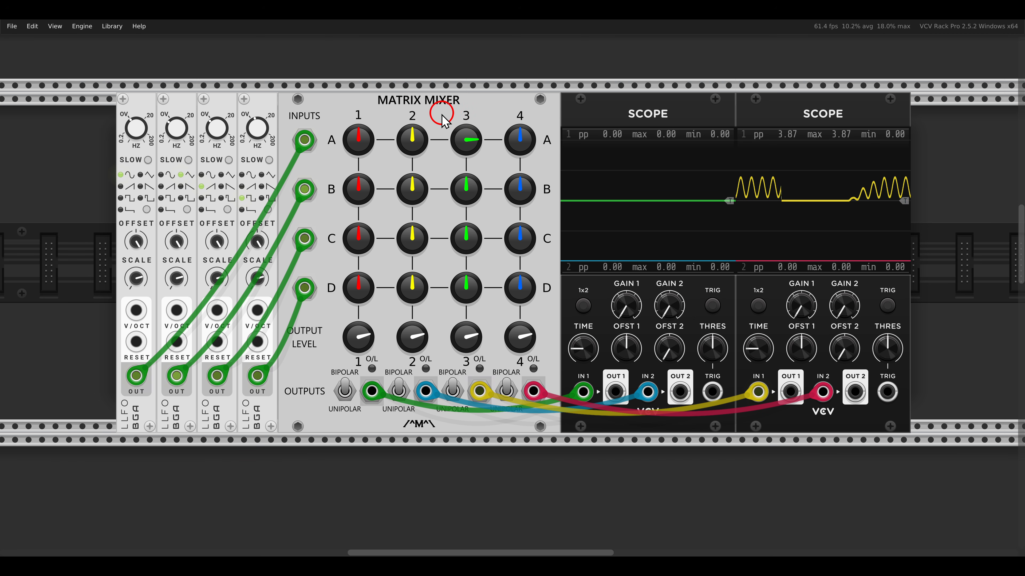
pyautogui.moveTo(465, 238); pyautogui.dragTo(457, 229)
pyautogui.moveTo(460, 278); pyautogui.dragTo(447, 253)
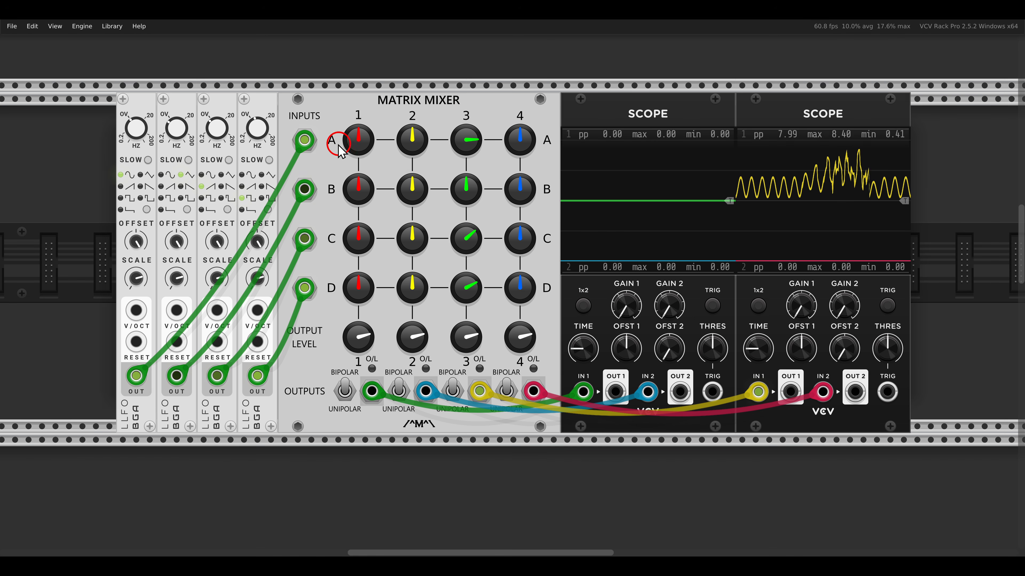
pyautogui.moveTo(317, 139)
pyautogui.mouseDown()
pyautogui.moveTo(443, 141)
pyautogui.moveTo(427, 150)
pyautogui.mouseUp()
pyautogui.moveTo(322, 233); pyautogui.dragTo(433, 243)
pyautogui.moveTo(334, 288)
pyautogui.mouseDown()
pyautogui.moveTo(456, 287)
pyautogui.moveTo(440, 297)
pyautogui.mouseUp()
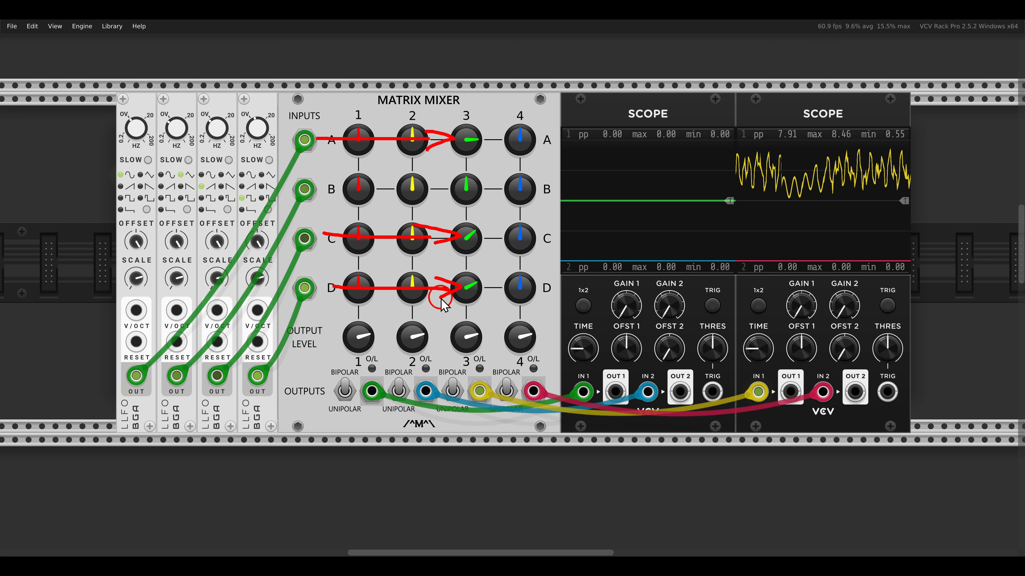
pyautogui.moveTo(462, 139)
pyautogui.mouseDown()
pyautogui.moveTo(462, 355)
pyautogui.moveTo(470, 366)
pyautogui.moveTo(480, 351)
pyautogui.mouseUp()
pyautogui.press('Escape')
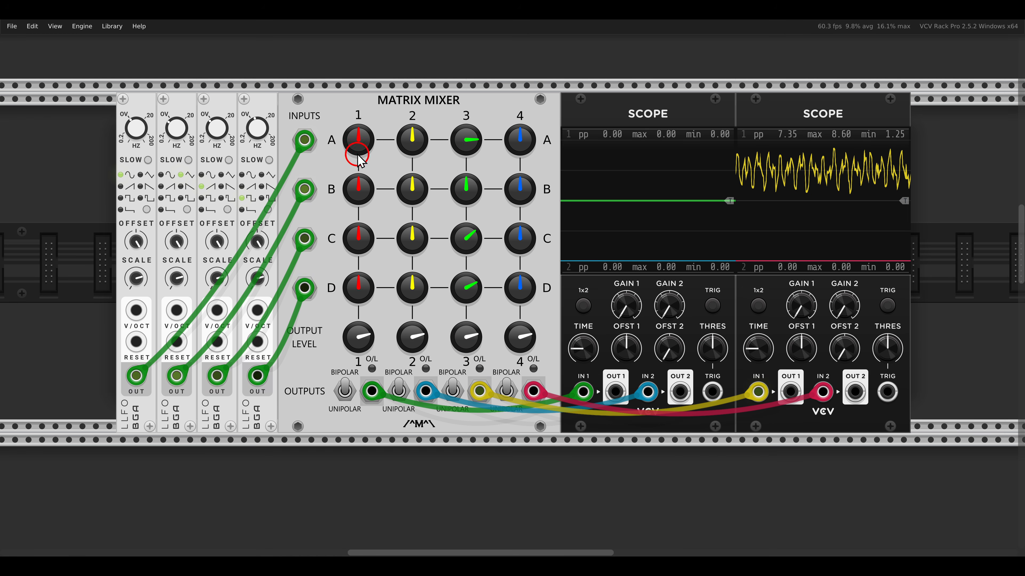
# - Raise the levels of inputs A and C in mix 1 of the Matrix Mixer
pyautogui.moveTo(356, 142); pyautogui.dragTo(337, 118)
pyautogui.moveTo(357, 236)
pyautogui.mouseDown()
pyautogui.moveTo(336, 206)
pyautogui.moveTo(350, 271)
pyautogui.mouseUp()
pyautogui.moveTo(358, 137); pyautogui.dragTo(356, 323)
pyautogui.moveTo(332, 265); pyautogui.dragTo(373, 300)
pyautogui.press('Escape')
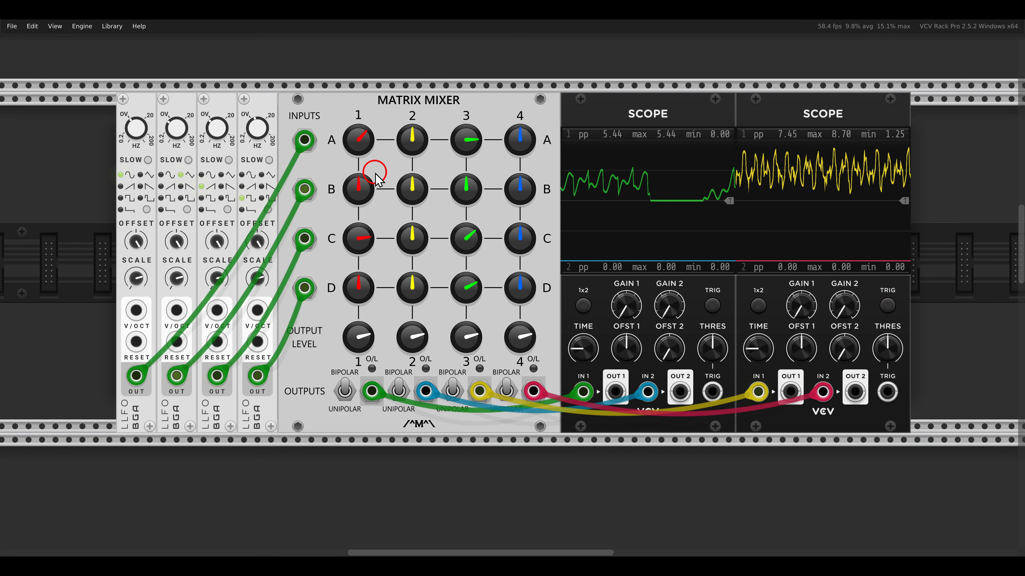
# - Raise the levels of inputs B, C and D in mix 2 of the Matrix Mixer
pyautogui.moveTo(412, 193); pyautogui.dragTo(410, 178)
pyautogui.moveTo(412, 242); pyautogui.dragTo(399, 207)
pyautogui.moveTo(410, 286); pyautogui.dragTo(404, 231)
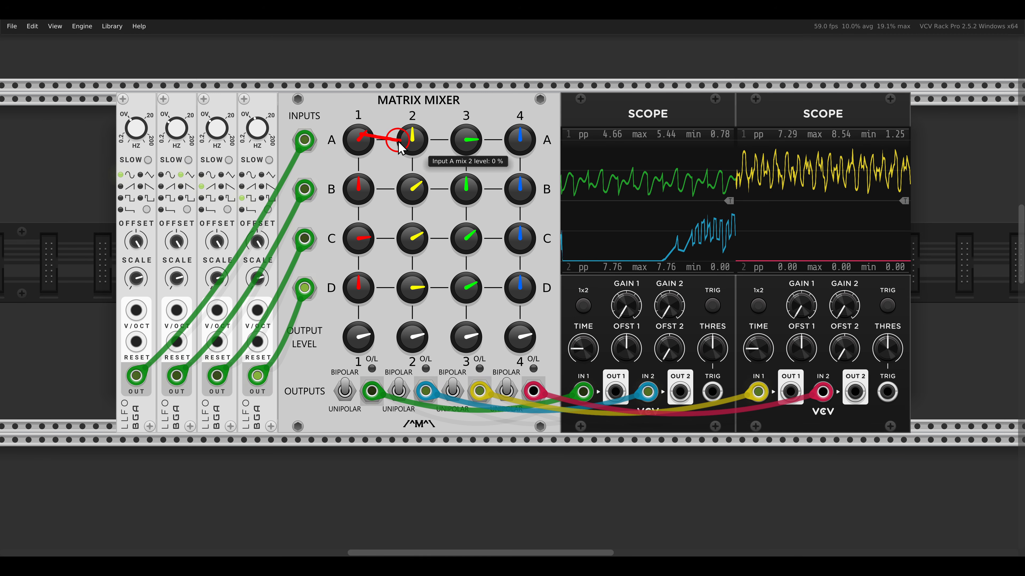
pyautogui.moveTo(346, 185)
pyautogui.mouseDown()
pyautogui.moveTo(388, 188)
pyautogui.moveTo(386, 198)
pyautogui.mouseUp()
pyautogui.moveTo(364, 236); pyautogui.dragTo(395, 237)
pyautogui.moveTo(384, 226); pyautogui.dragTo(386, 241)
pyautogui.moveTo(352, 285)
pyautogui.mouseDown()
pyautogui.moveTo(397, 285)
pyautogui.moveTo(386, 289)
pyautogui.mouseUp()
pyautogui.moveTo(412, 198)
pyautogui.mouseDown()
pyautogui.moveTo(411, 347)
pyautogui.moveTo(428, 331)
pyautogui.mouseUp()
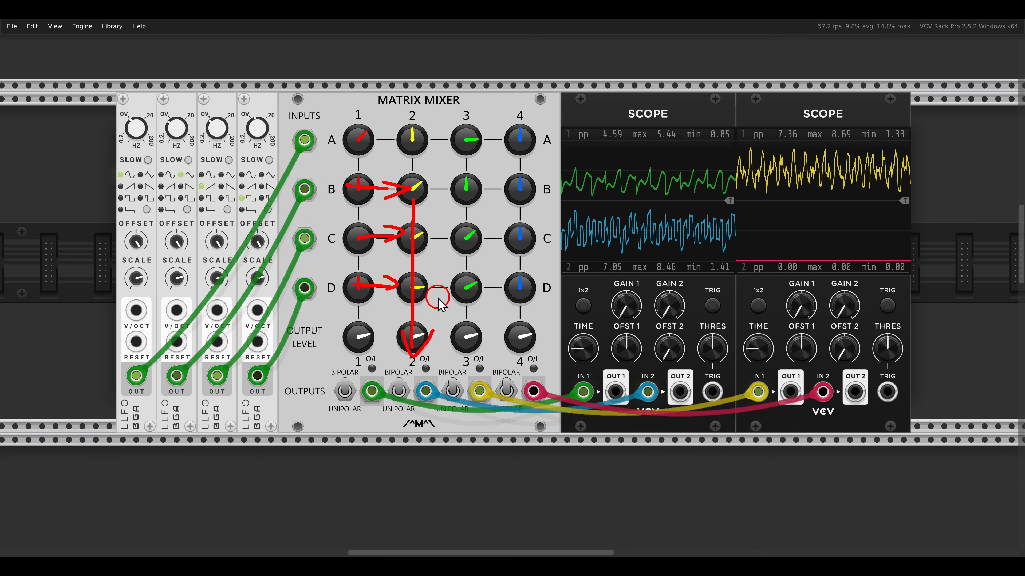
pyautogui.press('Escape')
# - Raise the levels of inputs C, D and B in mix 4 of the Matrix Mixer
pyautogui.moveTo(518, 246); pyautogui.dragTo(507, 229)
pyautogui.moveTo(520, 290); pyautogui.dragTo(513, 268)
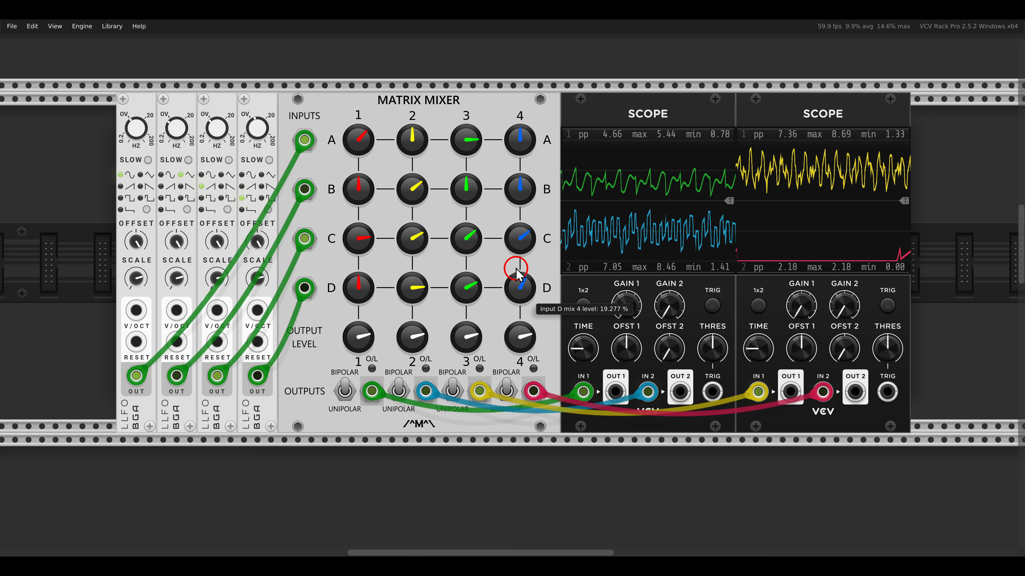
pyautogui.moveTo(521, 201); pyautogui.dragTo(503, 166)
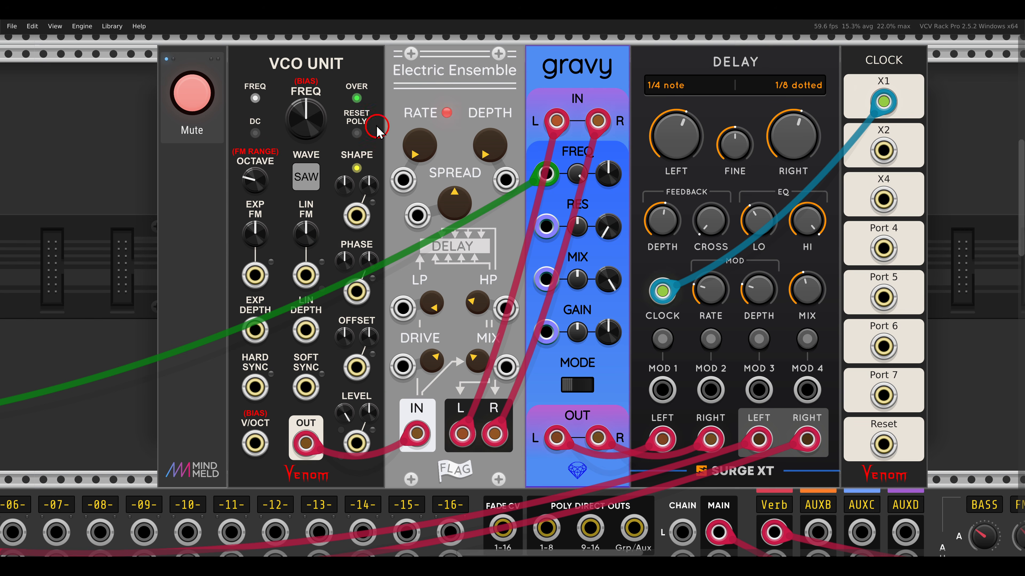
# - Unmute the voice built from VCO Unit, Electric Ensemble, gravy and Delay
pyautogui.moveTo(322, 49)
pyautogui.mouseDown()
pyautogui.moveTo(254, 60)
pyautogui.moveTo(345, 82)
pyautogui.moveTo(476, 78)
pyautogui.moveTo(526, 91)
pyautogui.mouseUp()
pyautogui.moveTo(531, 56); pyautogui.dragTo(625, 99)
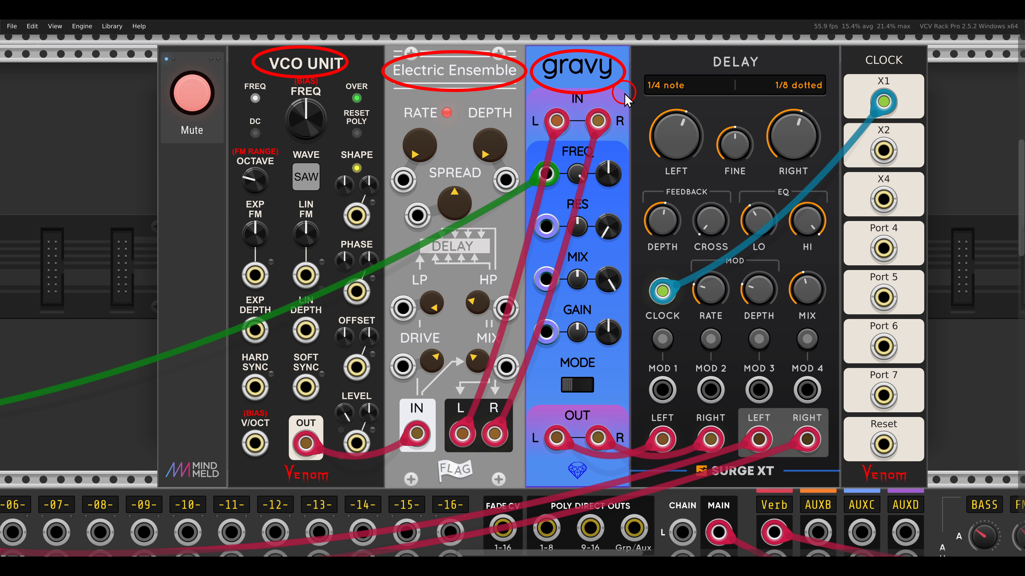
pyautogui.press('Escape')
pyautogui.click(211, 95)
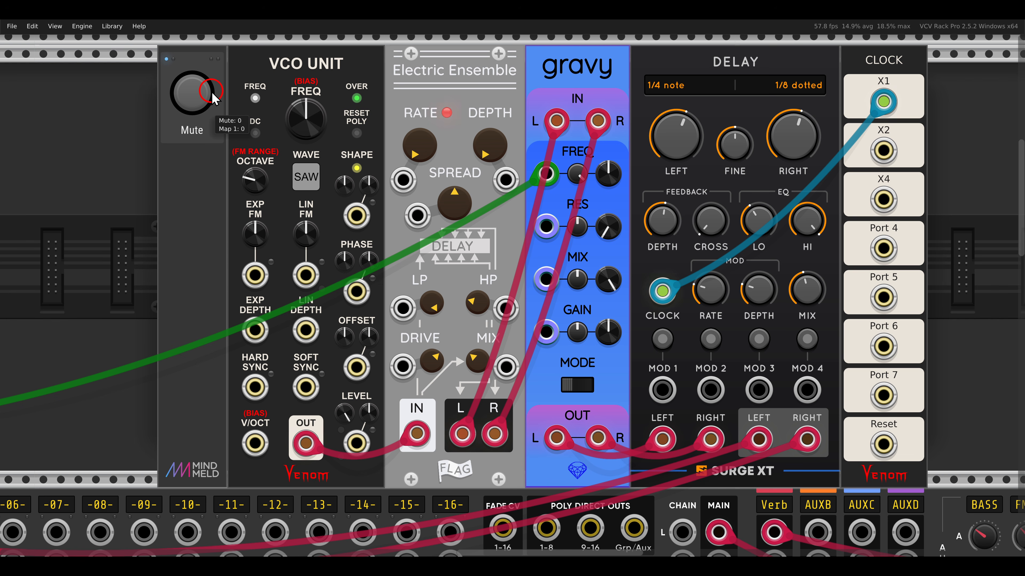
# - Raise mixes 3A and 4A on the Matrix44 to blend the Quad LFO's triangle and stepped waves into output A
pyautogui.moveTo(179, 201); pyautogui.dragTo(549, 208)
pyautogui.moveTo(210, 194); pyautogui.dragTo(634, 195)
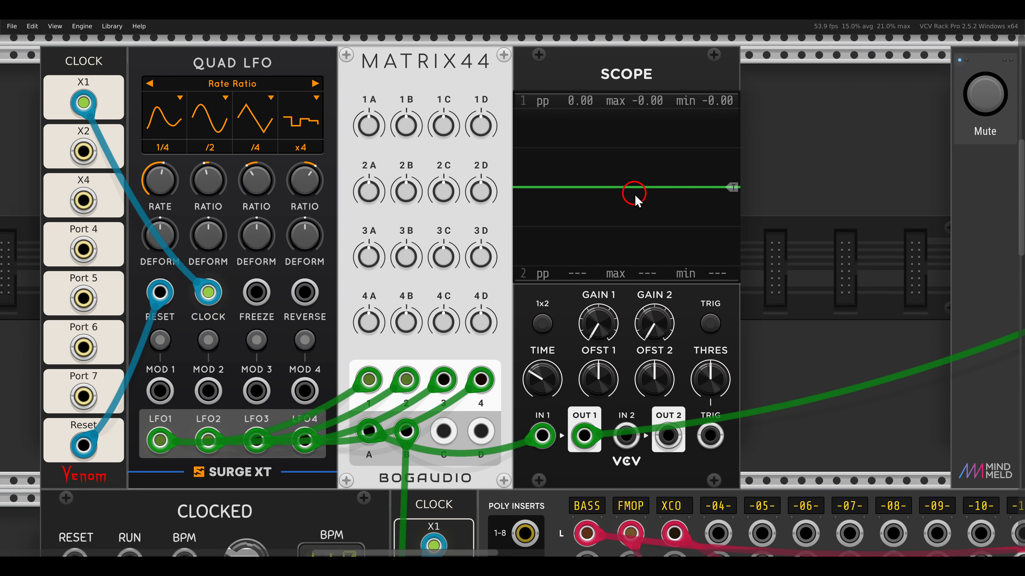
pyautogui.moveTo(434, 193); pyautogui.dragTo(563, 200)
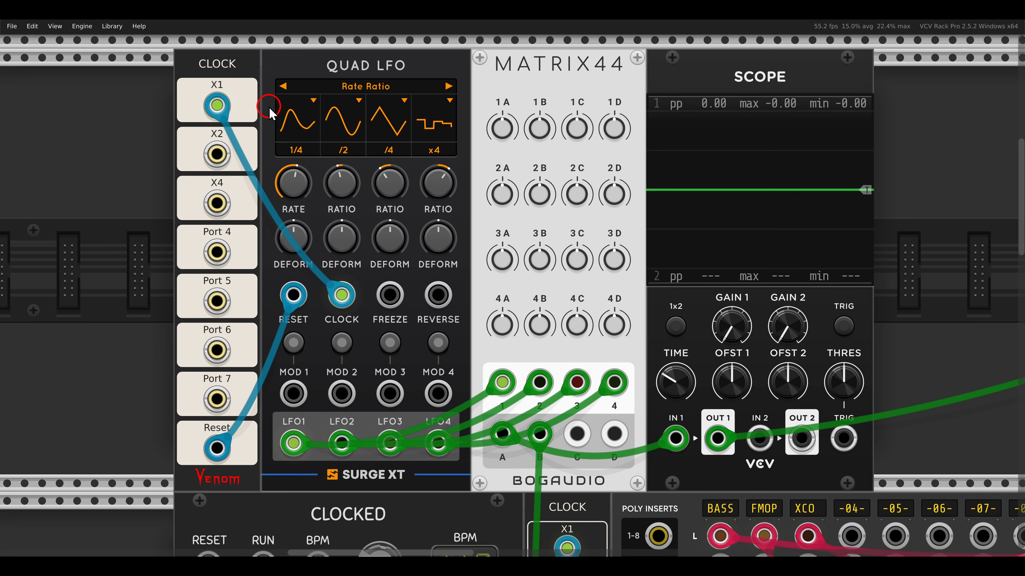
pyautogui.moveTo(279, 115); pyautogui.dragTo(465, 155)
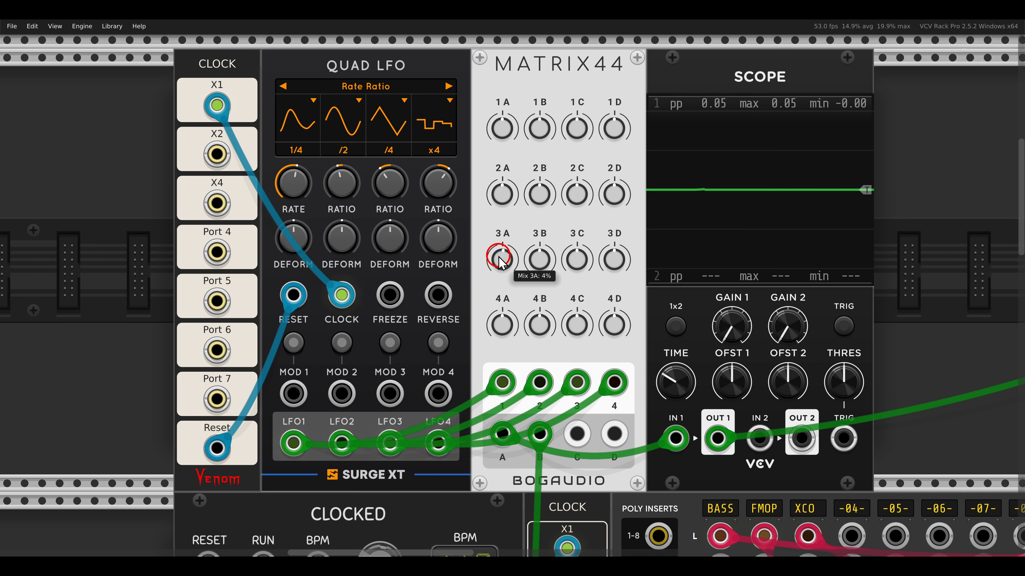
pyautogui.moveTo(500, 261); pyautogui.dragTo(484, 221)
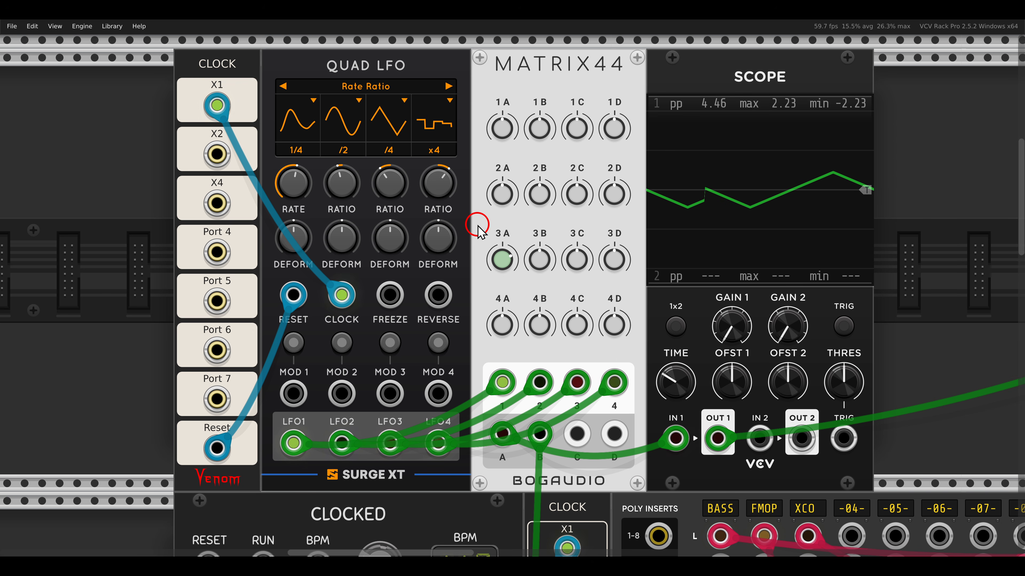
pyautogui.moveTo(410, 106); pyautogui.dragTo(459, 146)
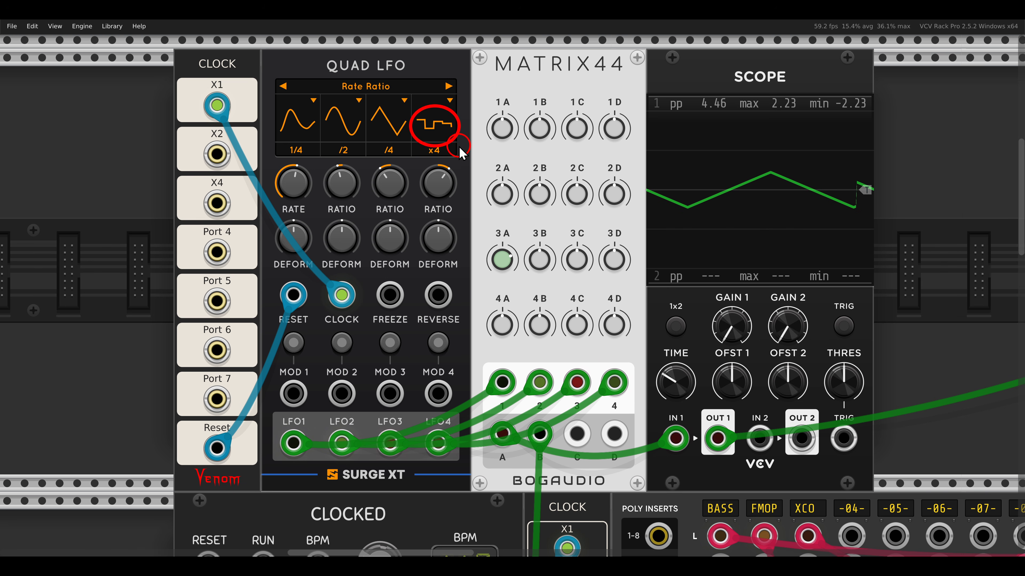
pyautogui.press('Escape')
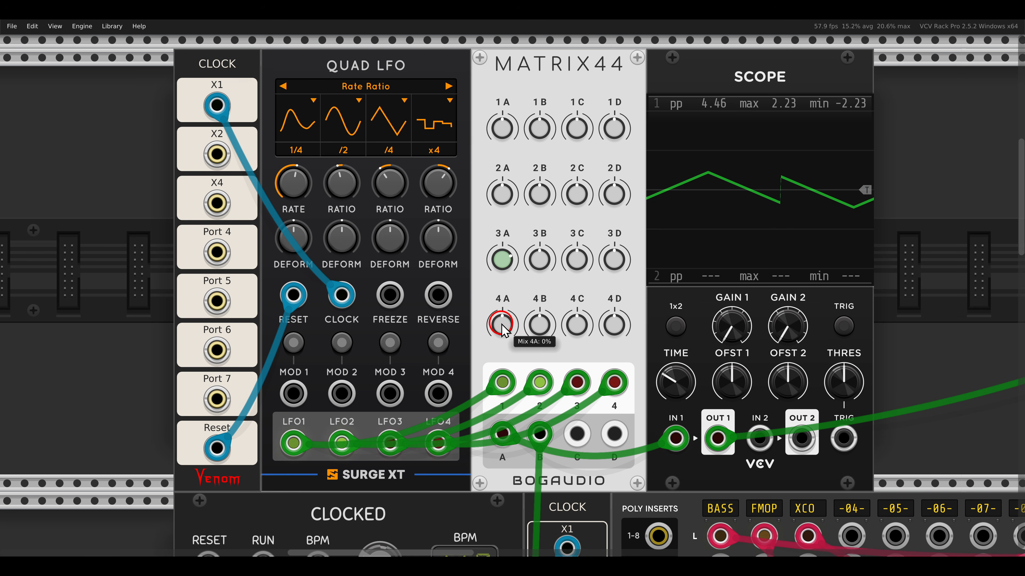
pyautogui.moveTo(501, 326); pyautogui.dragTo(484, 288)
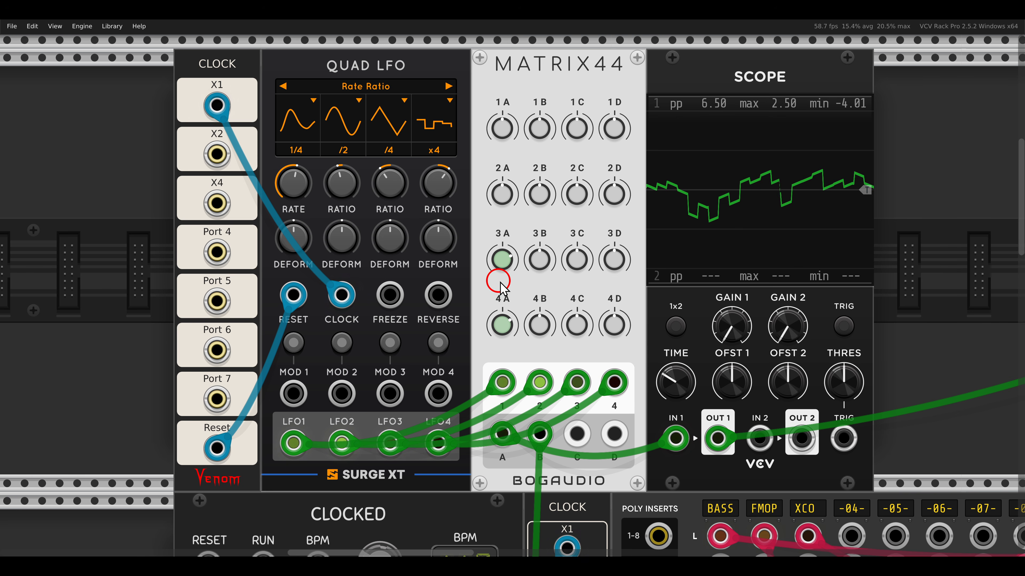
# - Unmute the FM-OP voice sequenced by the slips module
pyautogui.scroll(-10, 508, 288)
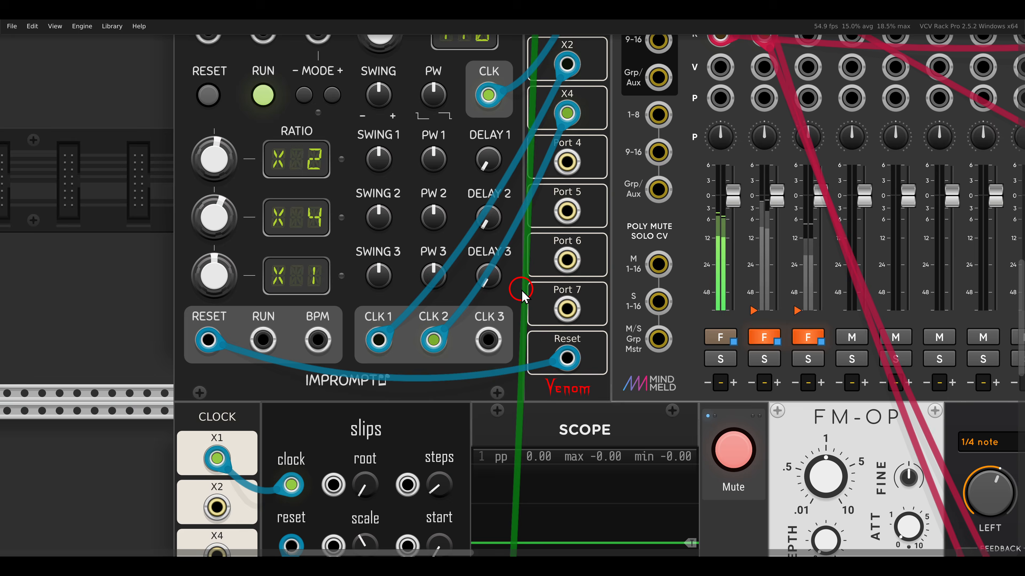
pyautogui.scroll(-8, 523, 296)
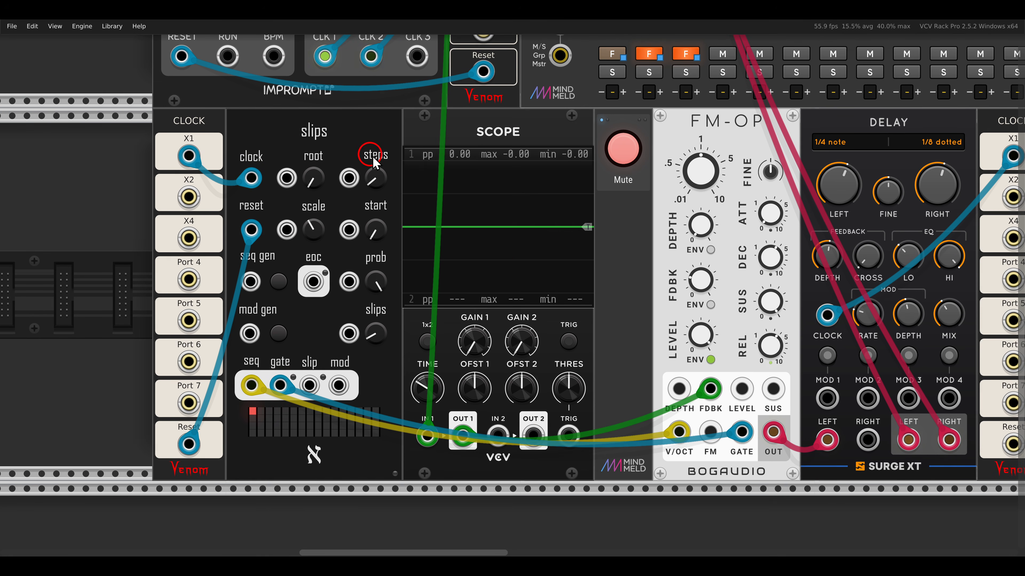
pyautogui.scroll(-1, 490, 210)
pyautogui.moveTo(594, 192); pyautogui.dragTo(551, 198)
pyautogui.click(551, 169)
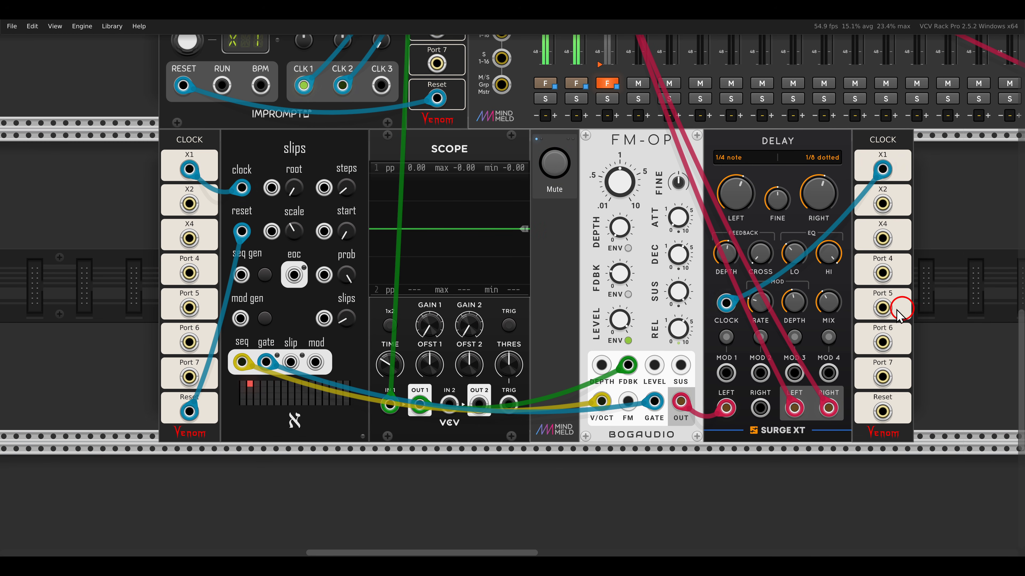
# - Raise mixes 1B, 2B and 4B on the Matrix44 to send a combined LFO signal to output B
pyautogui.scroll(15, 901, 314)
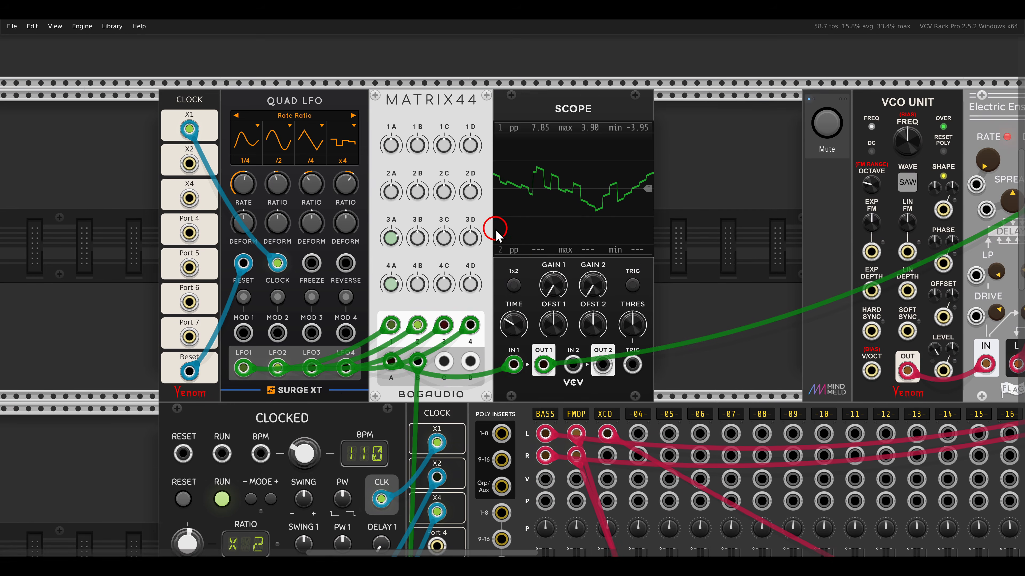
pyautogui.hscroll(-5, 496, 234)
pyautogui.scroll(3, 497, 232)
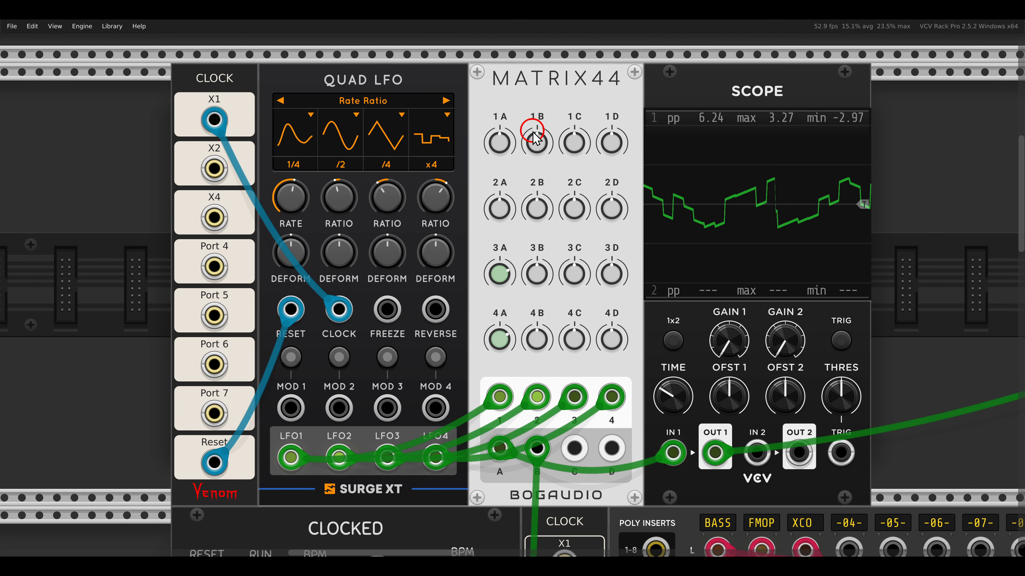
pyautogui.moveTo(310, 135)
pyautogui.mouseDown()
pyautogui.moveTo(451, 101)
pyautogui.moveTo(534, 119)
pyautogui.moveTo(527, 424)
pyautogui.mouseUp()
pyautogui.moveTo(533, 137); pyautogui.dragTo(514, 110)
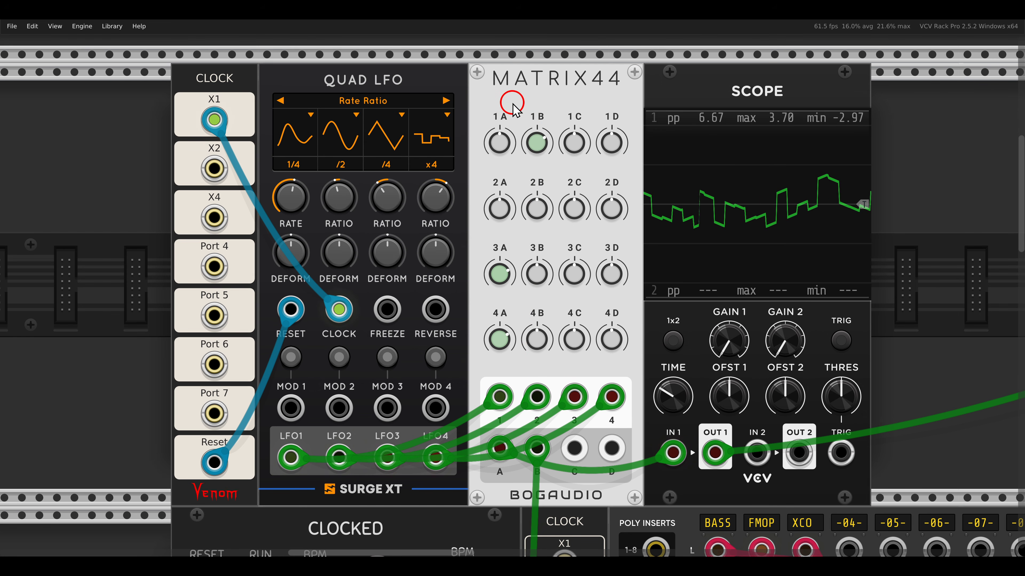
pyautogui.moveTo(534, 209); pyautogui.dragTo(521, 182)
pyautogui.moveTo(533, 335); pyautogui.dragTo(518, 284)
# - Examine the modulation signal on the FM-OP voice's scope and look over the Matrix88 module
pyautogui.scroll(-15, 520, 286)
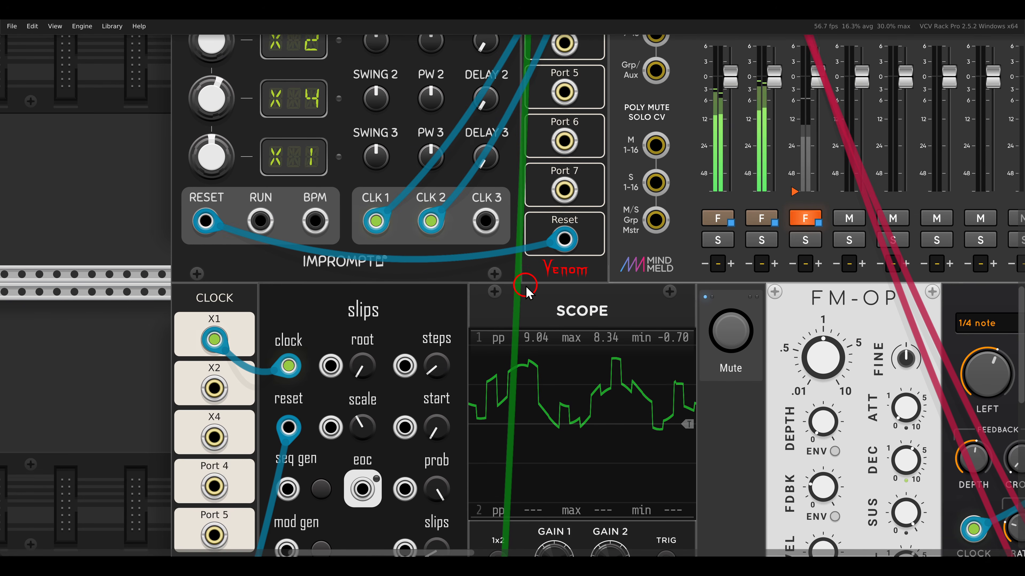
pyautogui.scroll(-1, 528, 275)
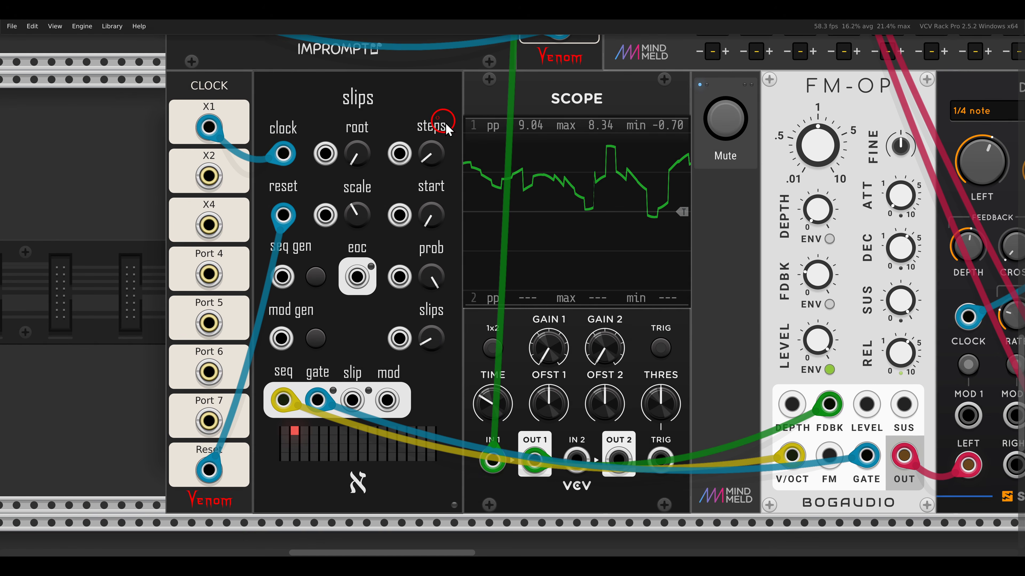
pyautogui.moveTo(445, 123); pyautogui.dragTo(695, 273)
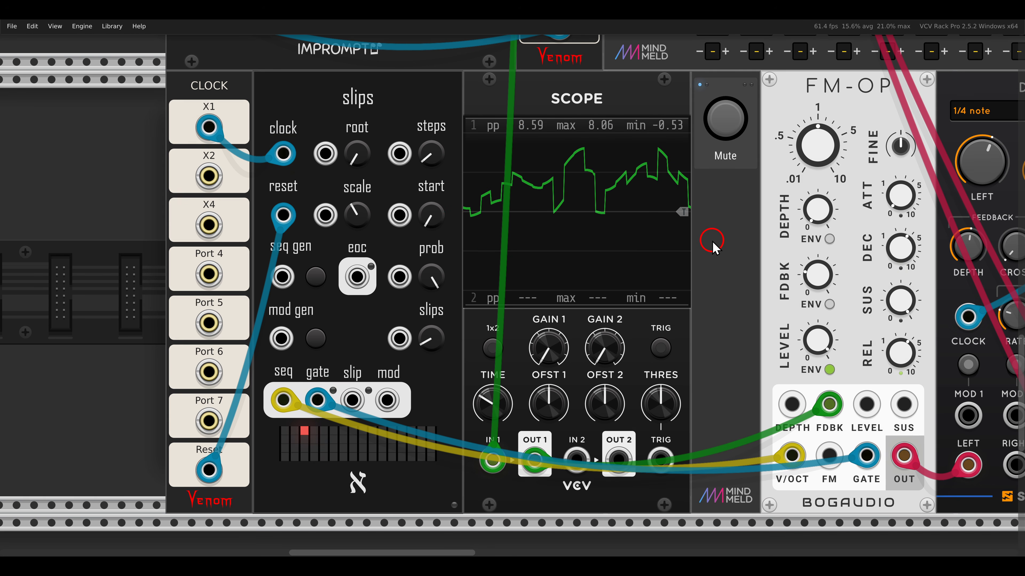
pyautogui.scroll(-3, 712, 247)
pyautogui.moveTo(263, 206); pyautogui.dragTo(595, 205)
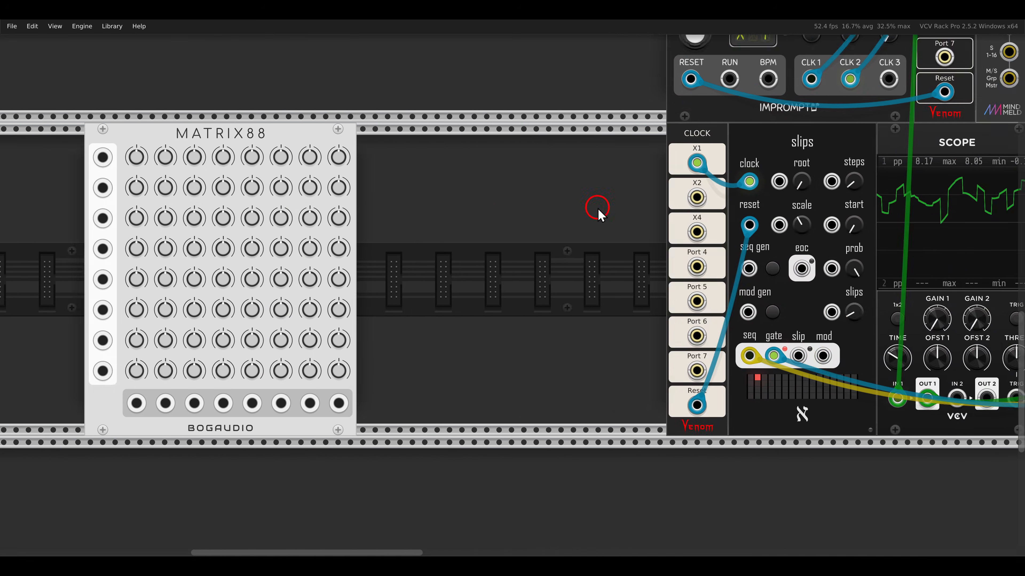
pyautogui.scroll(3, 594, 206)
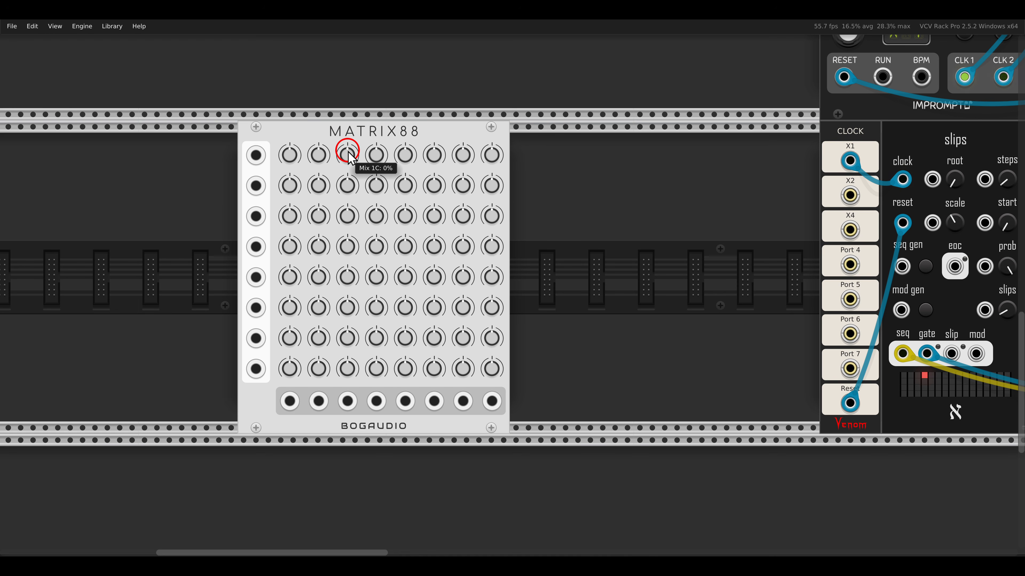
# - Examine the XCO and VCF voice's Matrix44 mixer and the mute and CV sections of its MX44CVM expander
pyautogui.moveTo(674, 222); pyautogui.dragTo(256, 222)
pyautogui.moveTo(827, 218); pyautogui.dragTo(465, 214)
pyautogui.moveTo(857, 247); pyautogui.dragTo(447, 248)
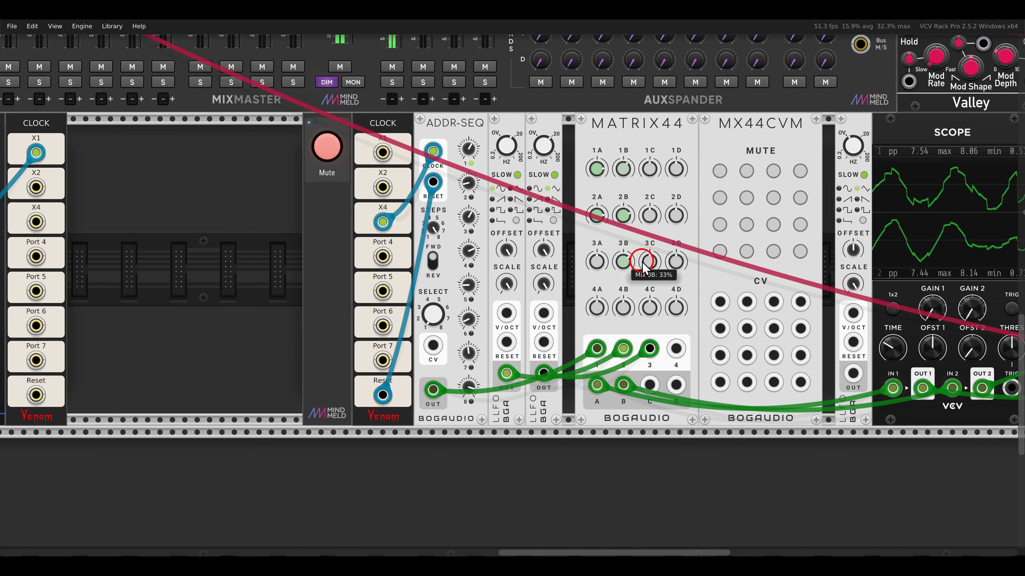
pyautogui.moveTo(764, 262); pyautogui.dragTo(511, 260)
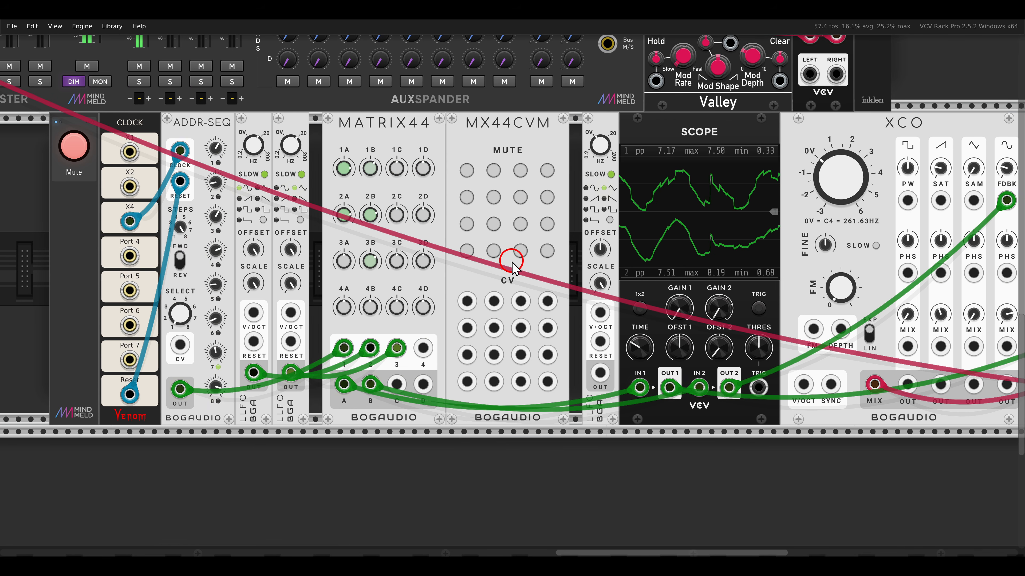
pyautogui.scroll(-2, 518, 264)
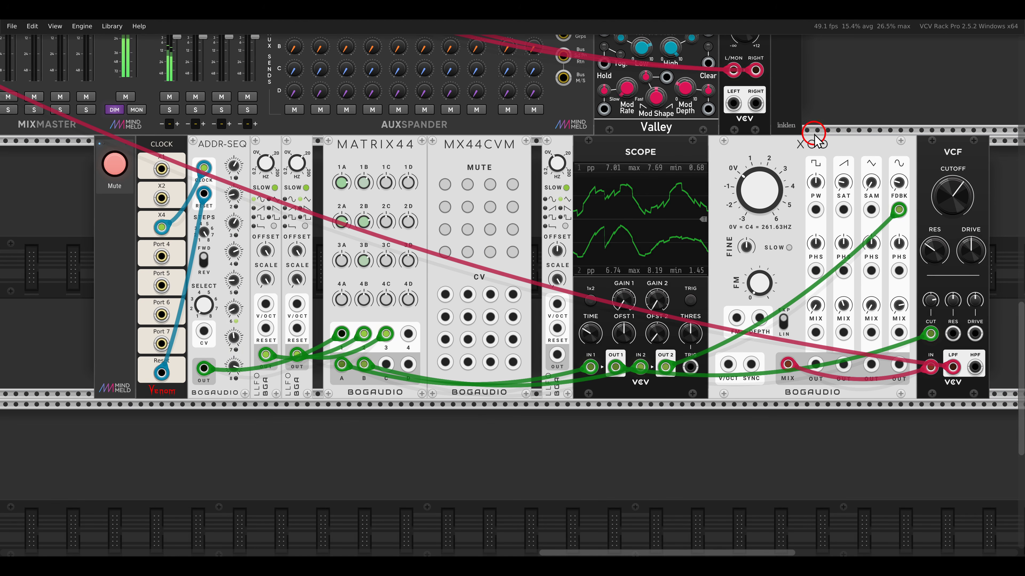
pyautogui.moveTo(921, 136); pyautogui.dragTo(976, 168)
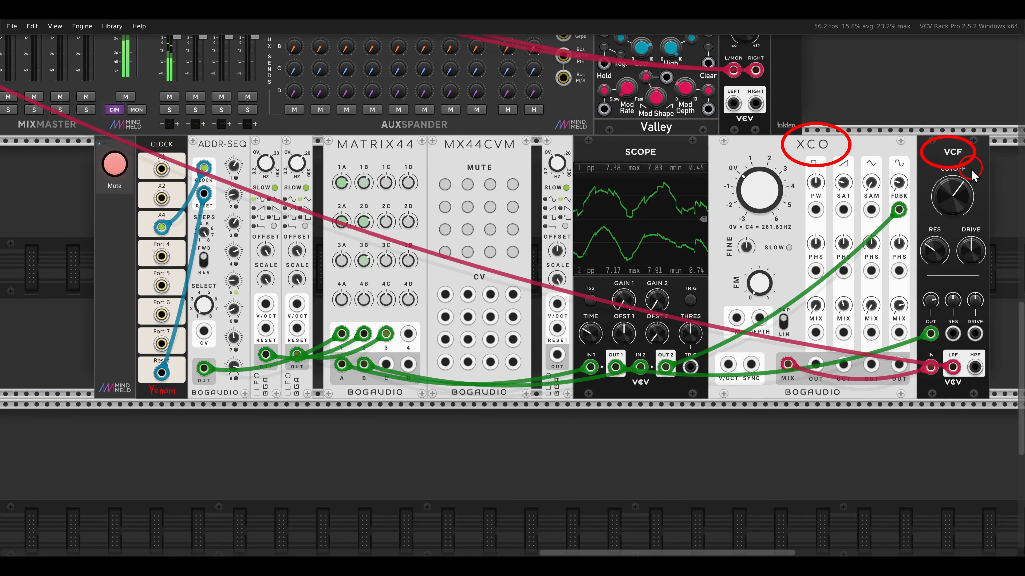
pyautogui.scroll(2, 505, 200)
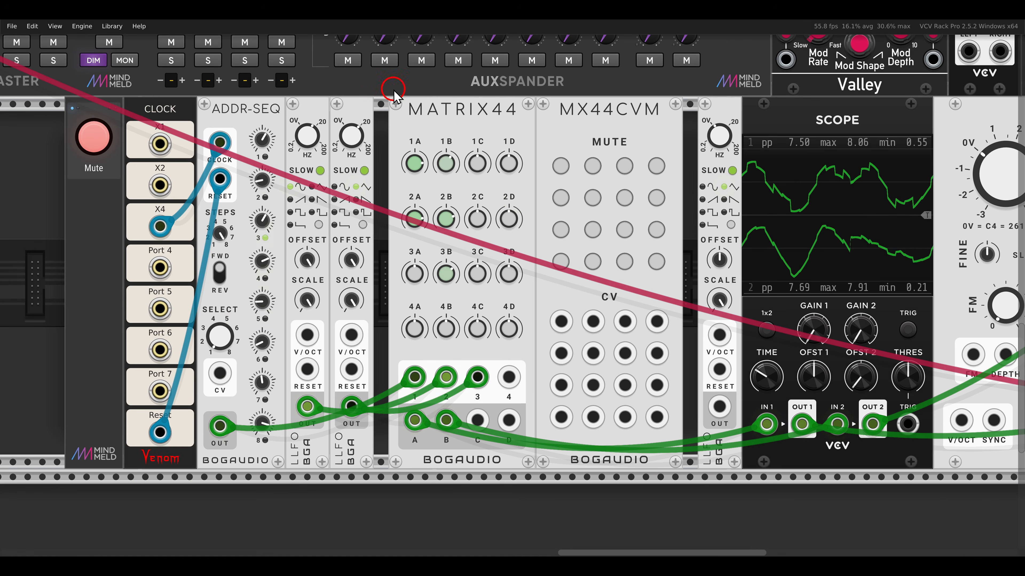
pyautogui.moveTo(394, 91); pyautogui.dragTo(529, 136)
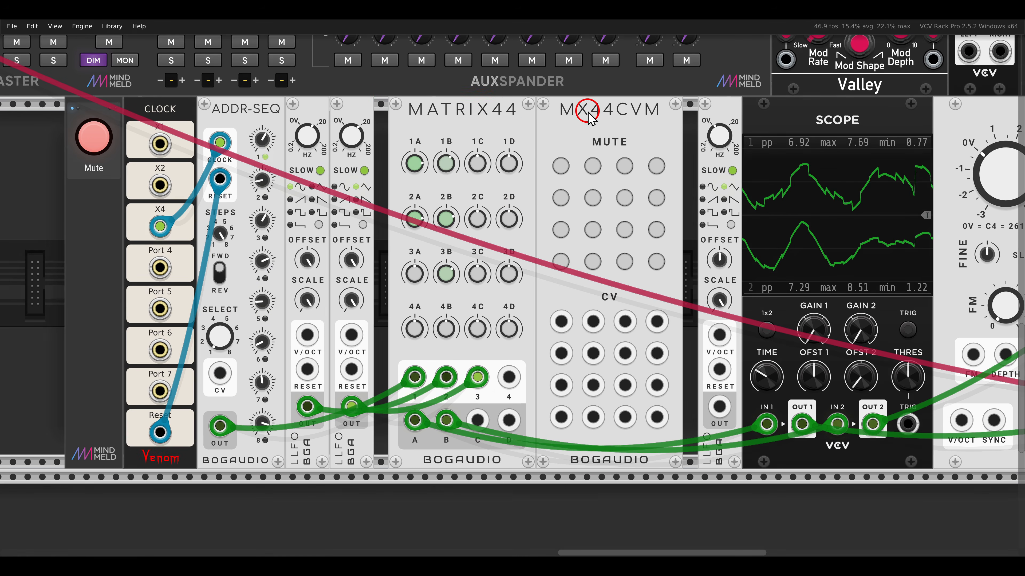
pyautogui.moveTo(544, 93); pyautogui.dragTo(671, 139)
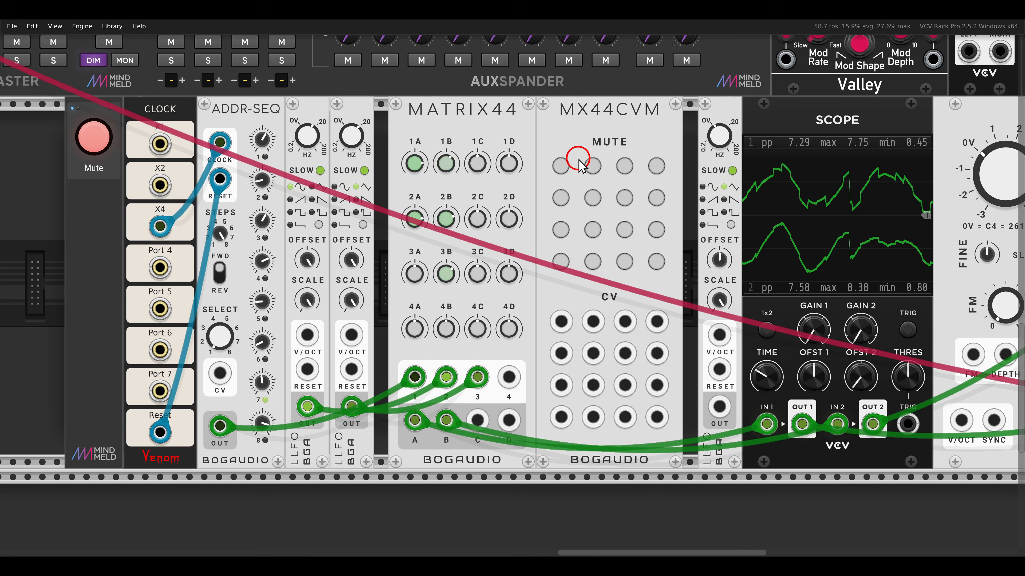
pyautogui.moveTo(563, 183); pyautogui.dragTo(686, 285)
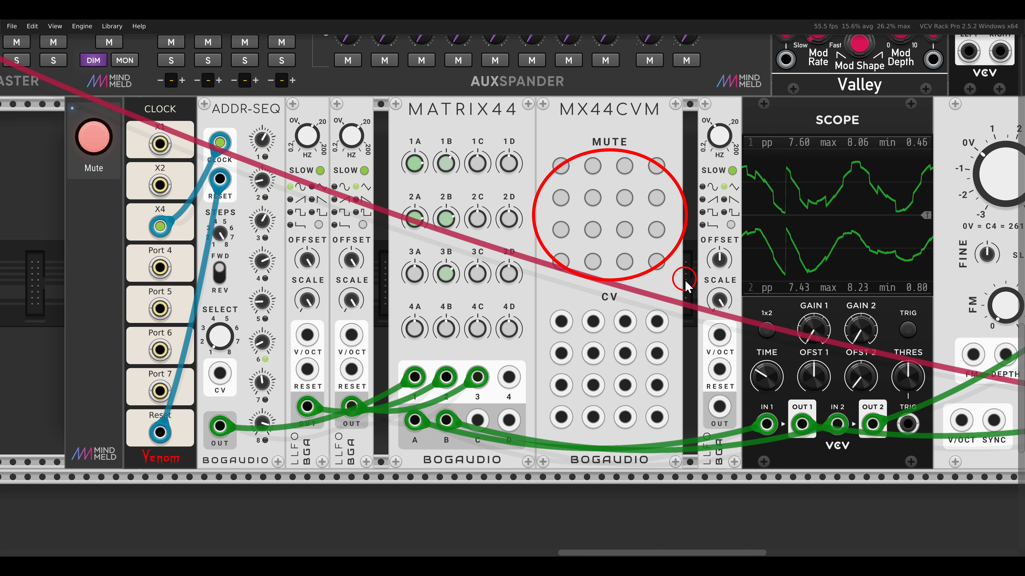
pyautogui.moveTo(572, 301)
pyautogui.mouseDown()
pyautogui.moveTo(587, 355)
pyautogui.moveTo(681, 433)
pyautogui.mouseUp()
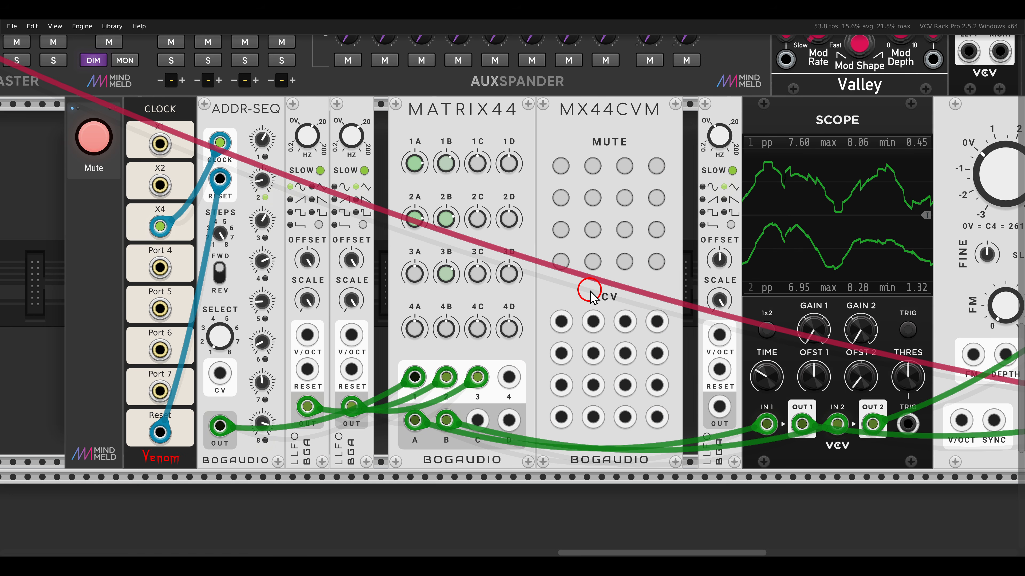
# - Unmute the XCO voice and look over the ADDR-SEQ and LLFO modules feeding the Matrix44
pyautogui.click(94, 137)
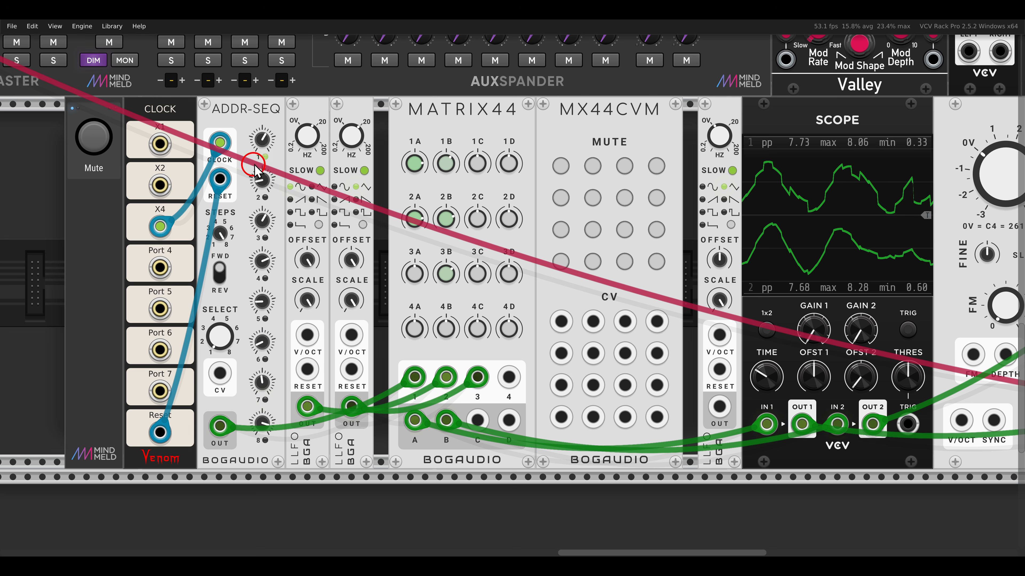
pyautogui.moveTo(201, 96); pyautogui.dragTo(287, 139)
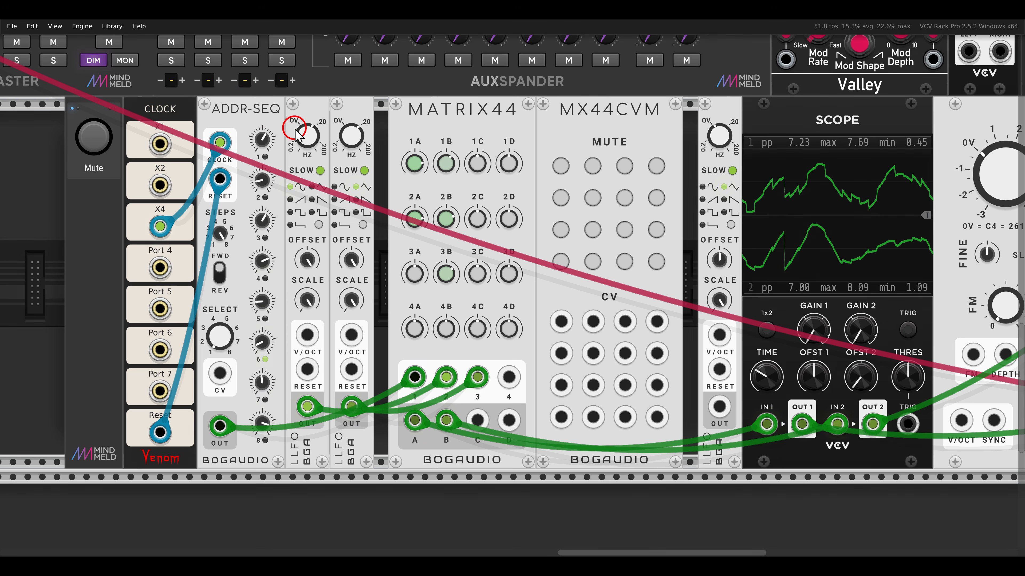
pyautogui.moveTo(279, 109); pyautogui.dragTo(374, 159)
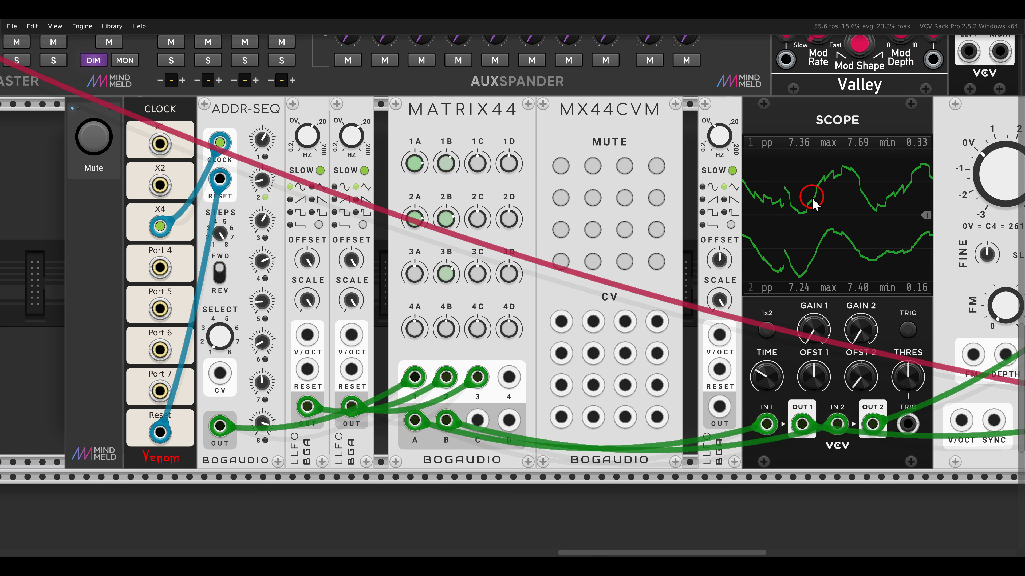
# - Try muting and soloing individual mixes such as 1A, 2A and 2B on the MX44CVM, and clear them again
pyautogui.click(592, 198)
pyautogui.click(561, 165)
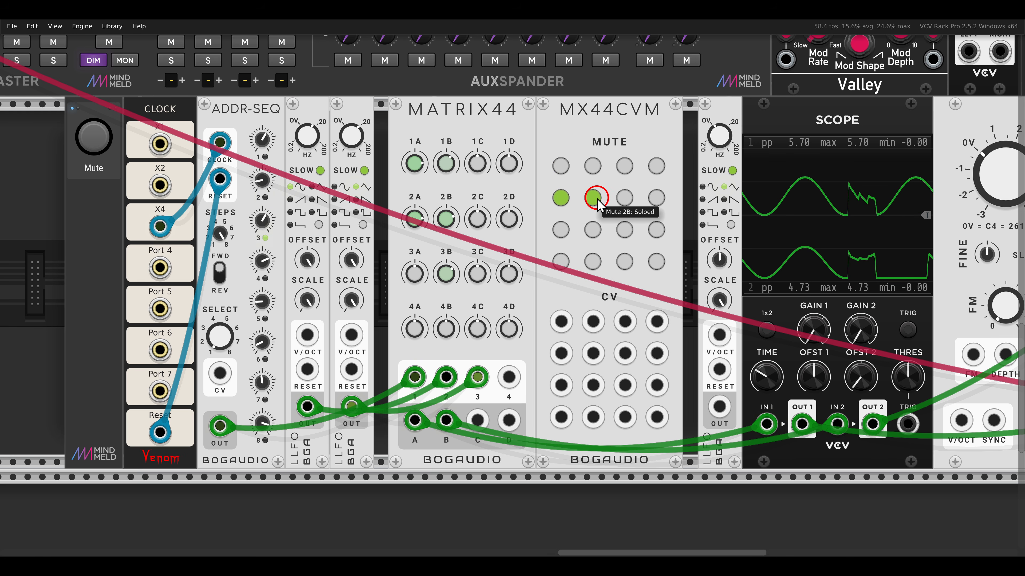
pyautogui.click(593, 198)
pyautogui.click(559, 196)
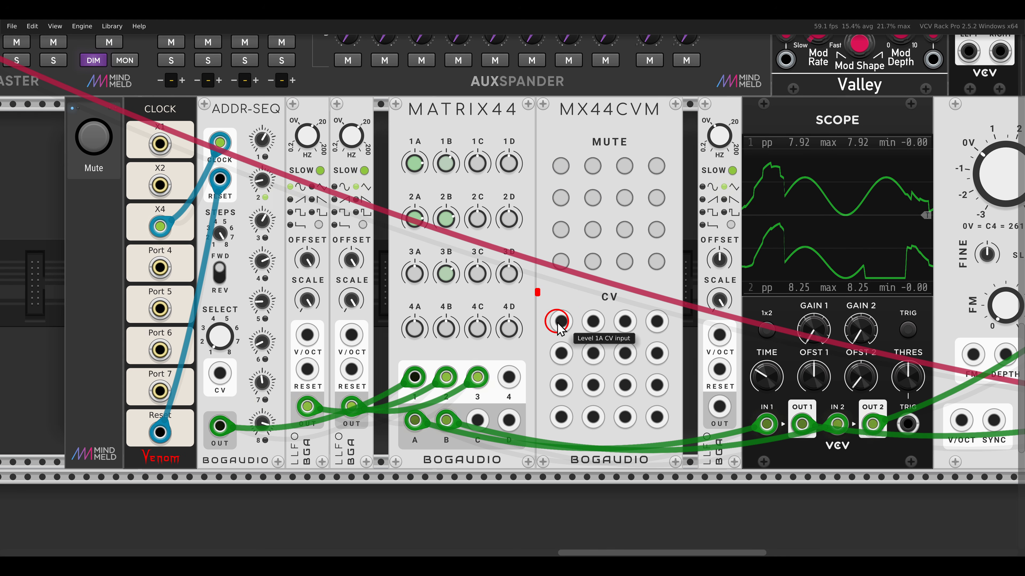
# - Patch the output of the LLFO beside the scope into the MX44CVM's level 2A CV input
pyautogui.moveTo(557, 323); pyautogui.dragTo(671, 442)
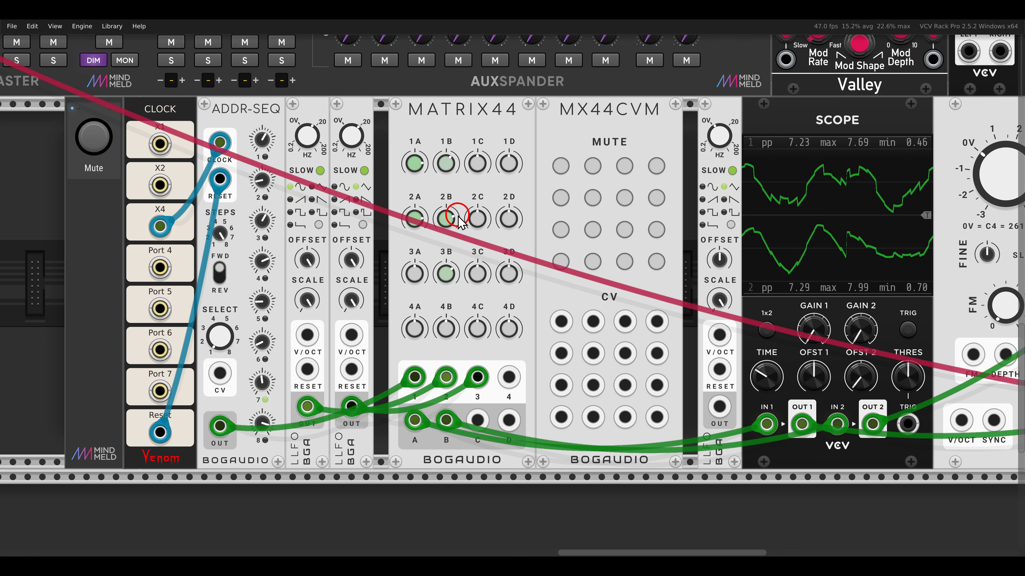
pyautogui.moveTo(396, 203); pyautogui.dragTo(432, 240)
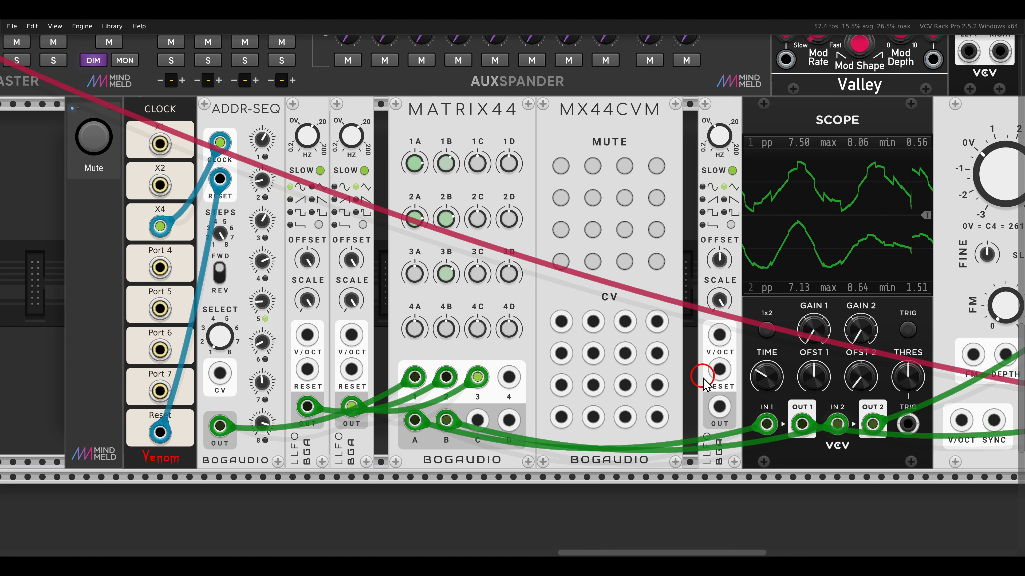
pyautogui.moveTo(719, 407); pyautogui.dragTo(563, 352)
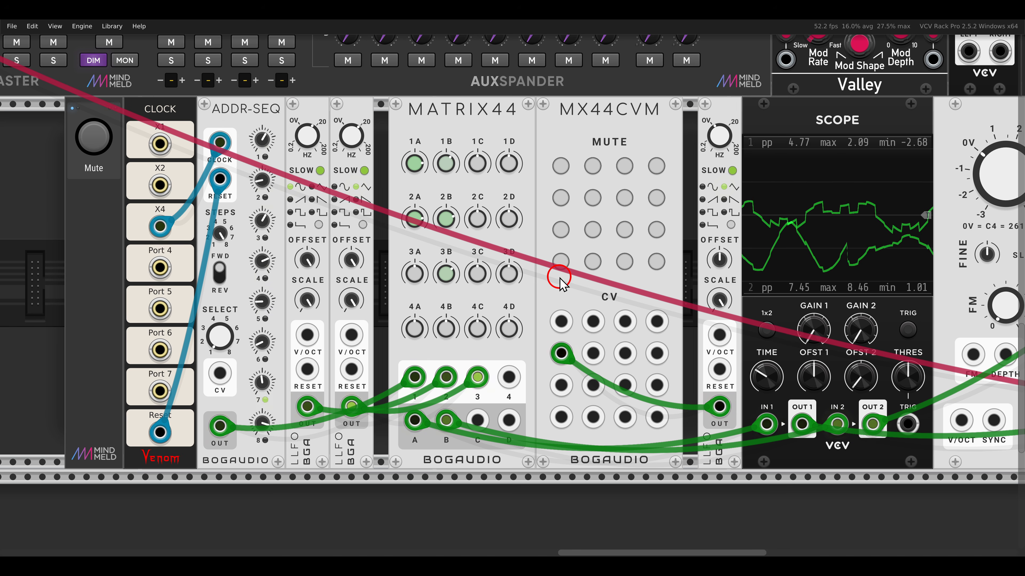
# - Examine the three stepSeq sequencers, their step lengths and clock connections, and the Matrix Mixer they feed
pyautogui.scroll(-5, 559, 277)
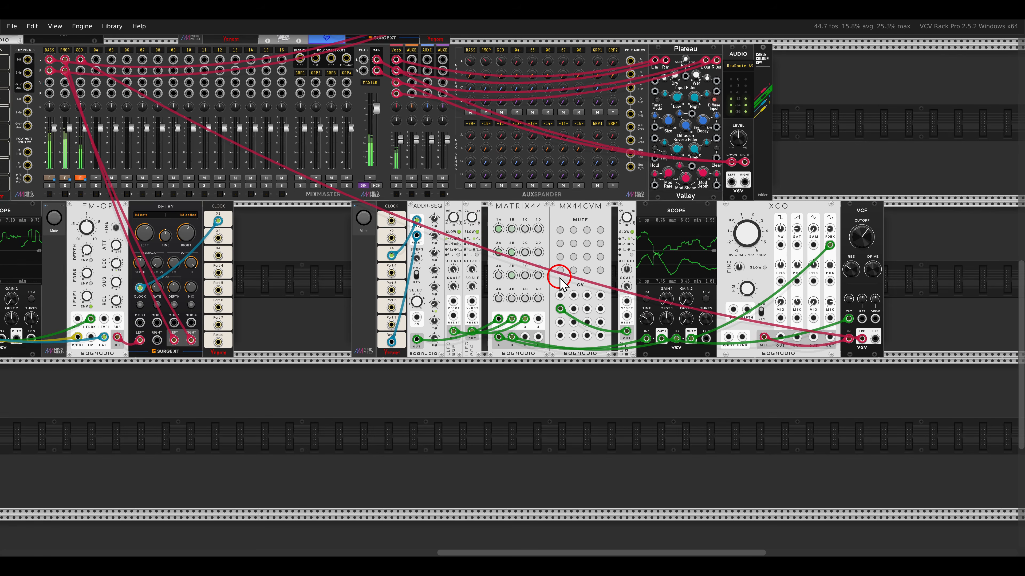
pyautogui.moveTo(457, 196); pyautogui.dragTo(589, 326)
pyautogui.scroll(-1, 564, 319)
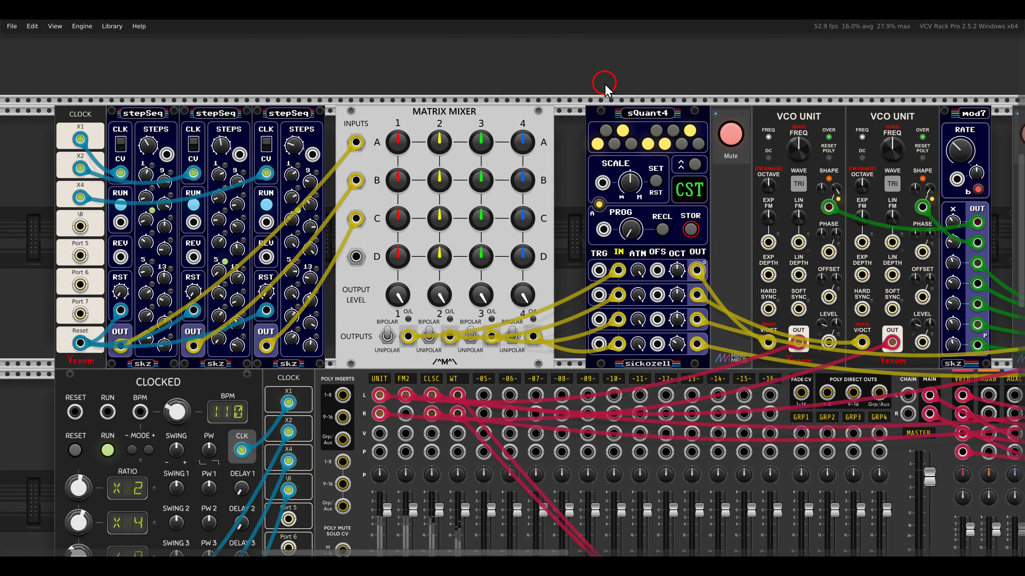
pyautogui.moveTo(146, 97)
pyautogui.mouseDown()
pyautogui.moveTo(106, 113)
pyautogui.moveTo(322, 139)
pyautogui.mouseUp()
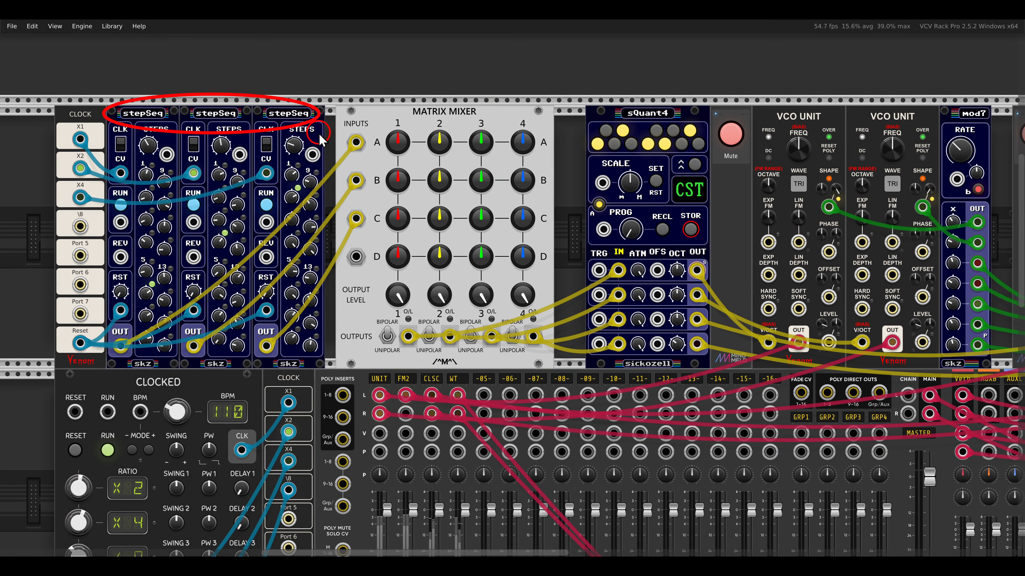
pyautogui.moveTo(126, 126)
pyautogui.mouseDown()
pyautogui.moveTo(166, 160)
pyautogui.moveTo(240, 164)
pyautogui.mouseUp()
pyautogui.moveTo(262, 120); pyautogui.dragTo(307, 164)
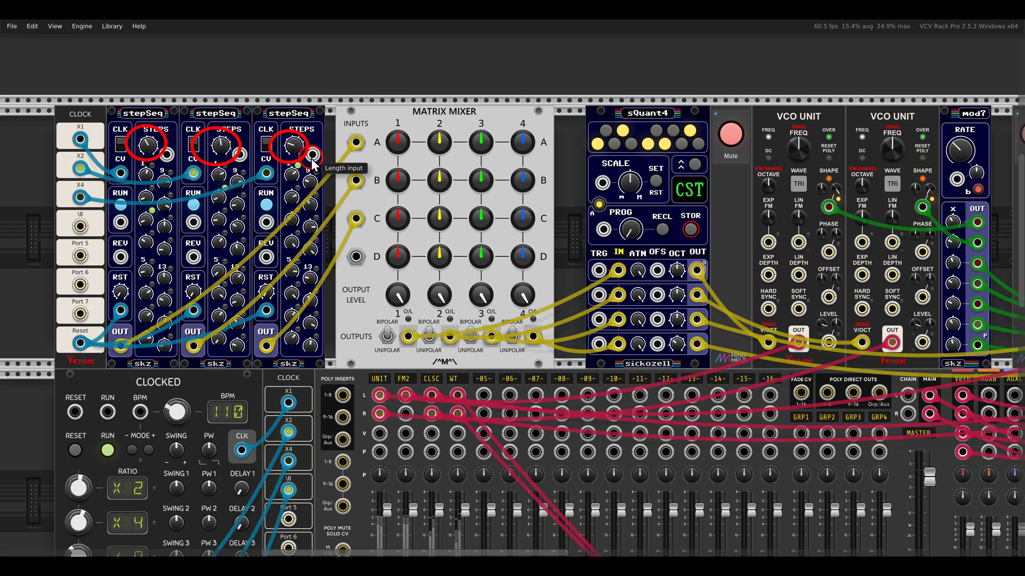
pyautogui.moveTo(221, 156); pyautogui.dragTo(227, 172)
pyautogui.moveTo(59, 128); pyautogui.dragTo(105, 206)
pyautogui.moveTo(96, 201); pyautogui.dragTo(110, 218)
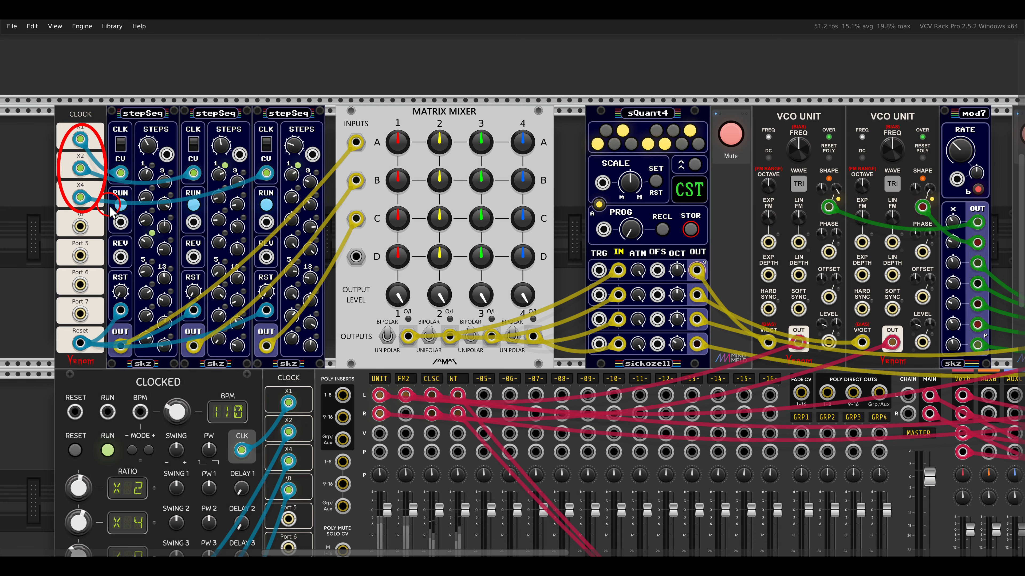
pyautogui.press('Escape')
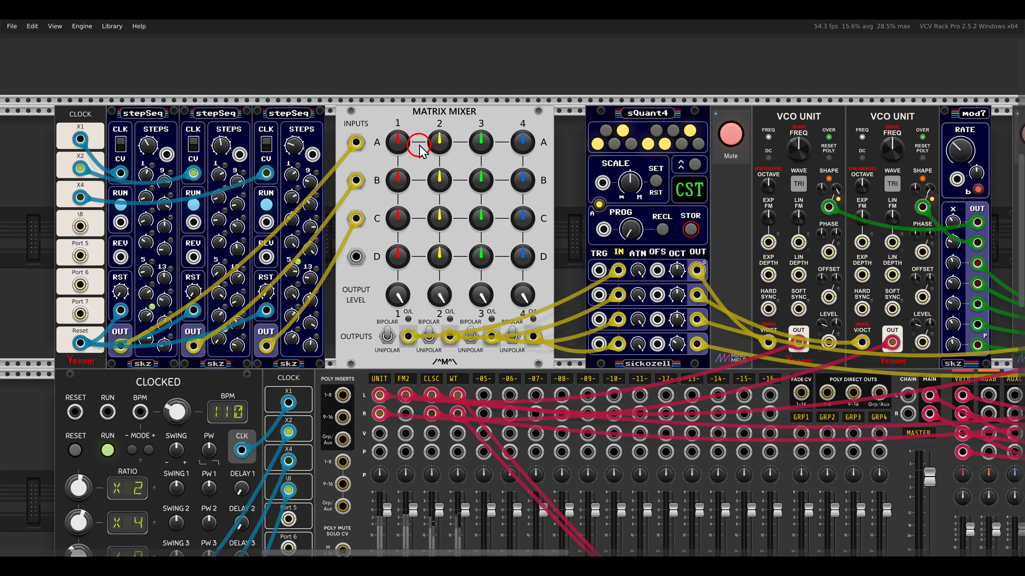
pyautogui.moveTo(401, 101); pyautogui.dragTo(485, 121)
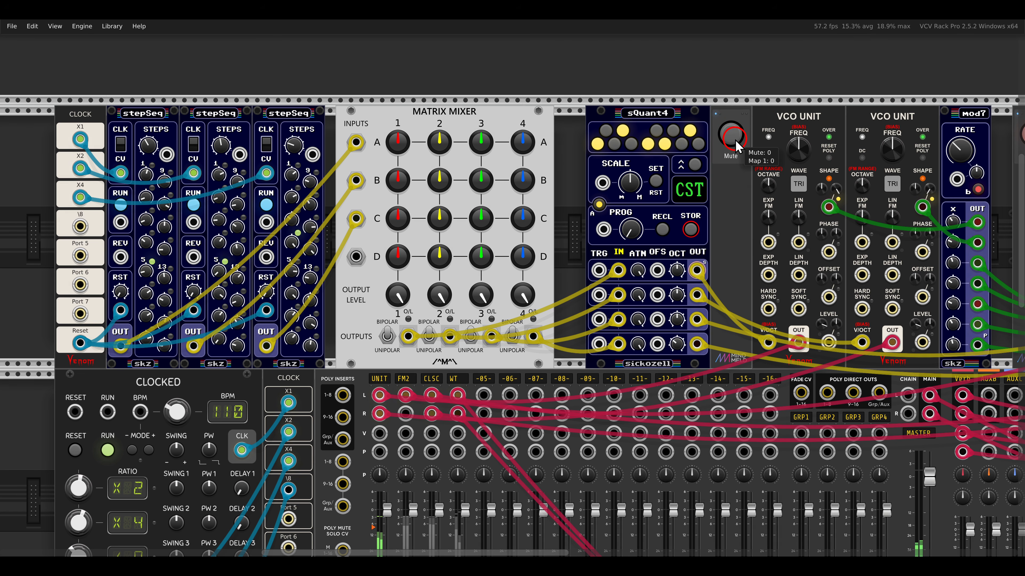
# - On the Matrix Mixer, raise inputs A and B in mix 1, with A at 57.229 %, and inputs B and C in mix 2
pyautogui.scroll(4, 581, 152)
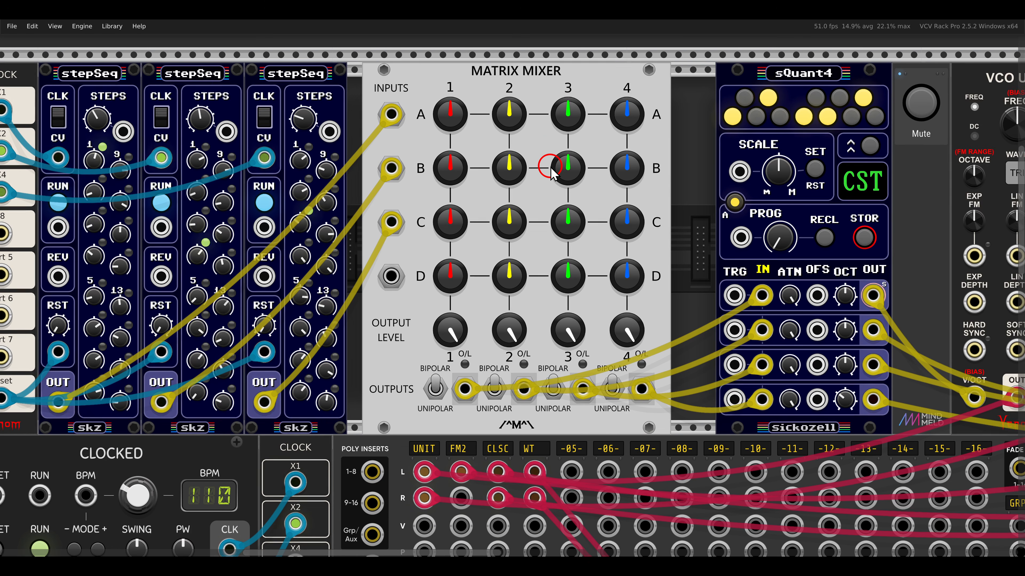
pyautogui.moveTo(545, 150); pyautogui.dragTo(549, 150)
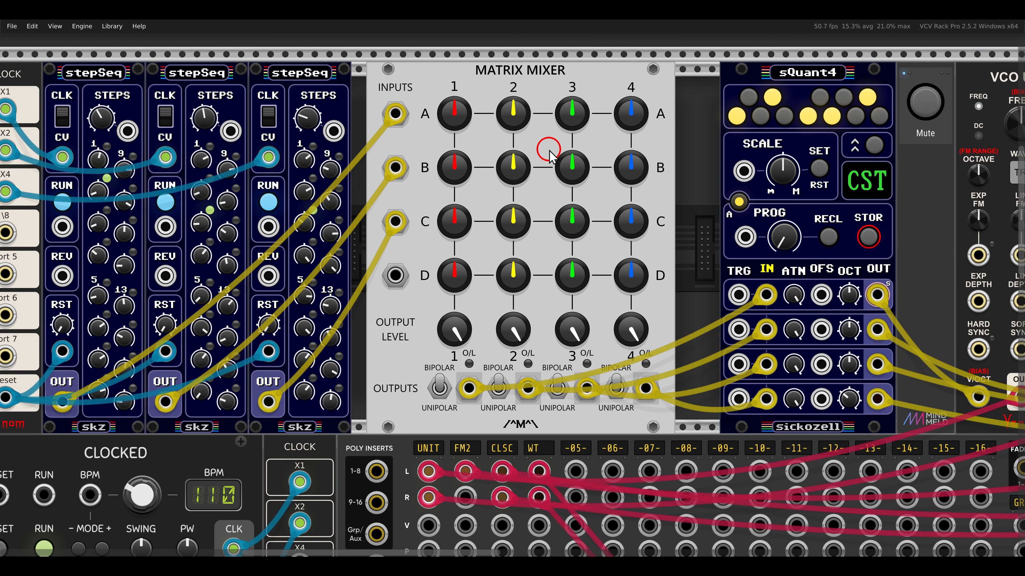
pyautogui.click(513, 116)
pyautogui.click(455, 106)
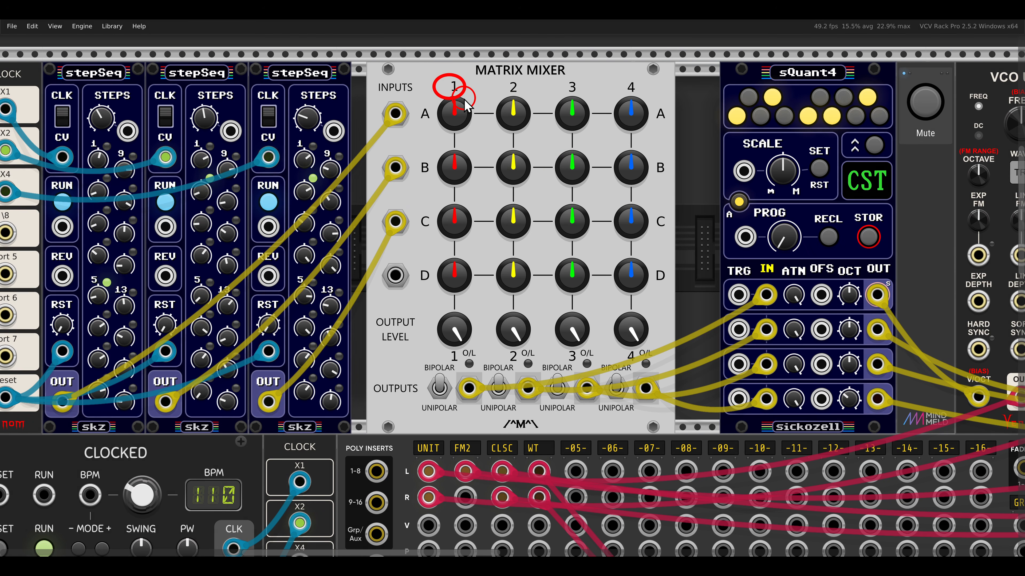
pyautogui.moveTo(458, 109); pyautogui.dragTo(424, 76)
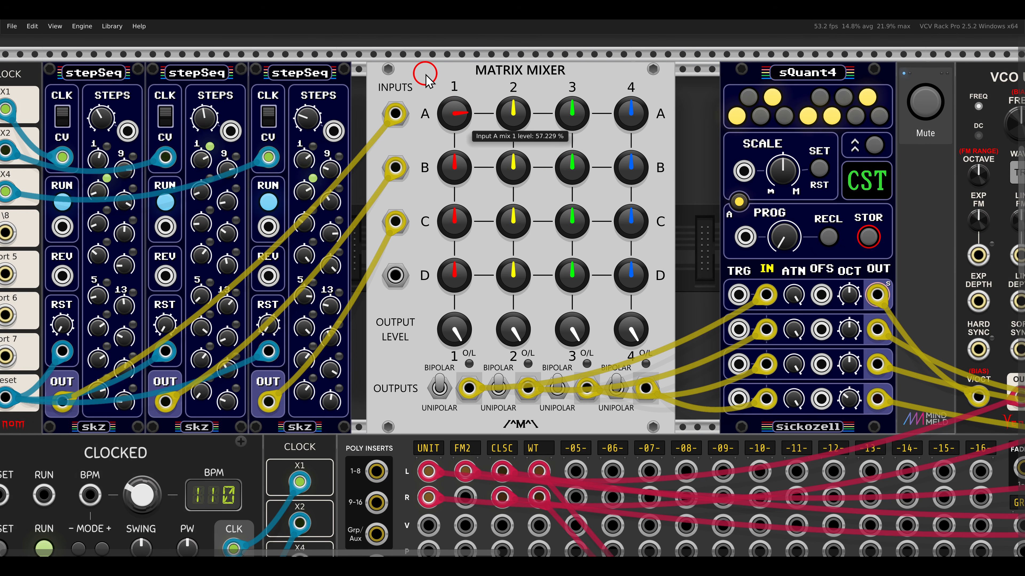
pyautogui.click(454, 168)
pyautogui.moveTo(453, 168); pyautogui.dragTo(413, 137)
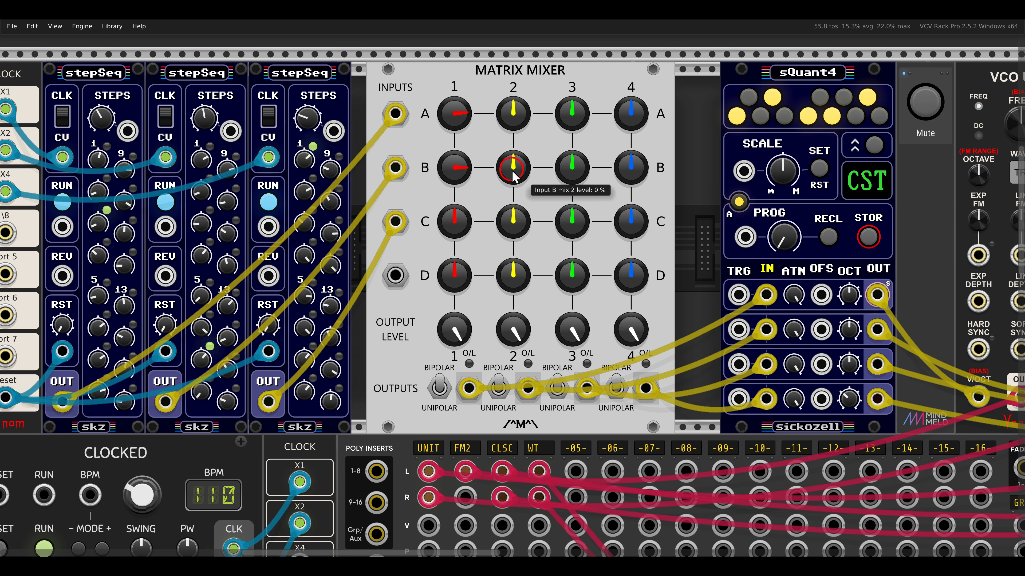
pyautogui.moveTo(509, 166); pyautogui.dragTo(485, 119)
pyautogui.moveTo(509, 210); pyautogui.dragTo(486, 169)
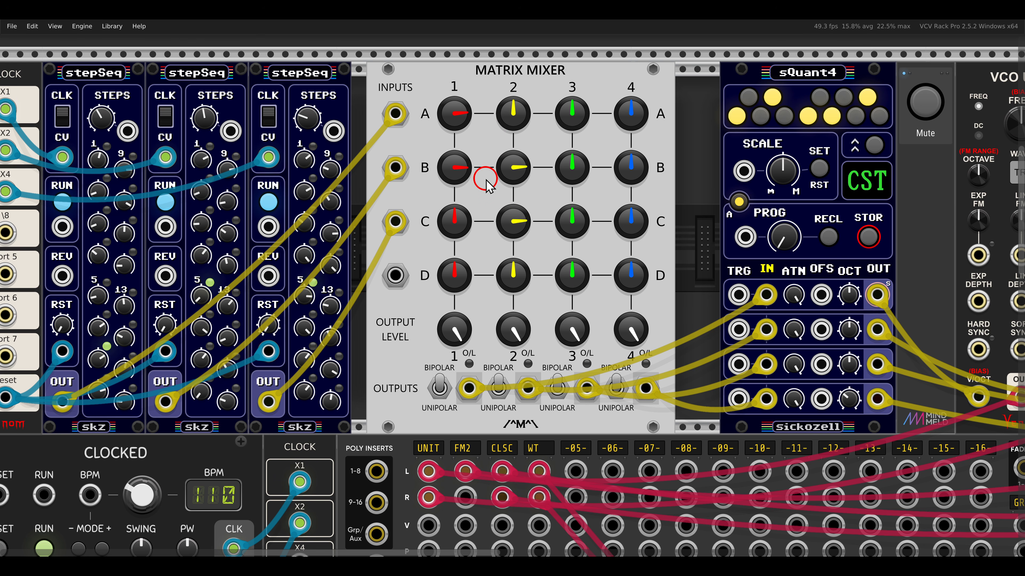
# - Unmute the FM2 VCO voice and raise inputs A and C in the Matrix Mixer's mix 3, with A at 57.831 %
pyautogui.scroll(-3, 487, 180)
pyautogui.hscroll(5, 644, 190)
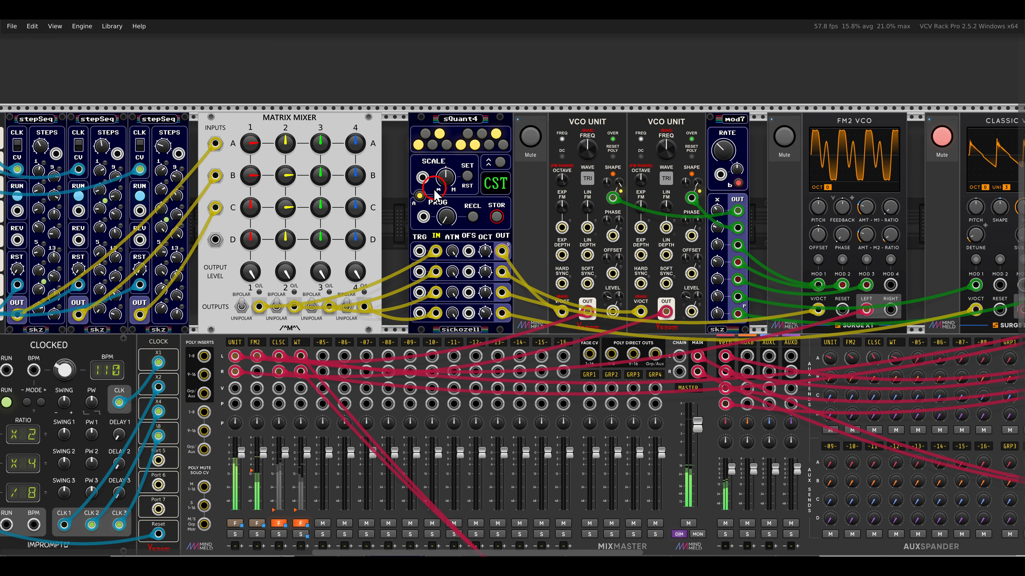
pyautogui.hscroll(-4, 471, 190)
pyautogui.scroll(4, 501, 193)
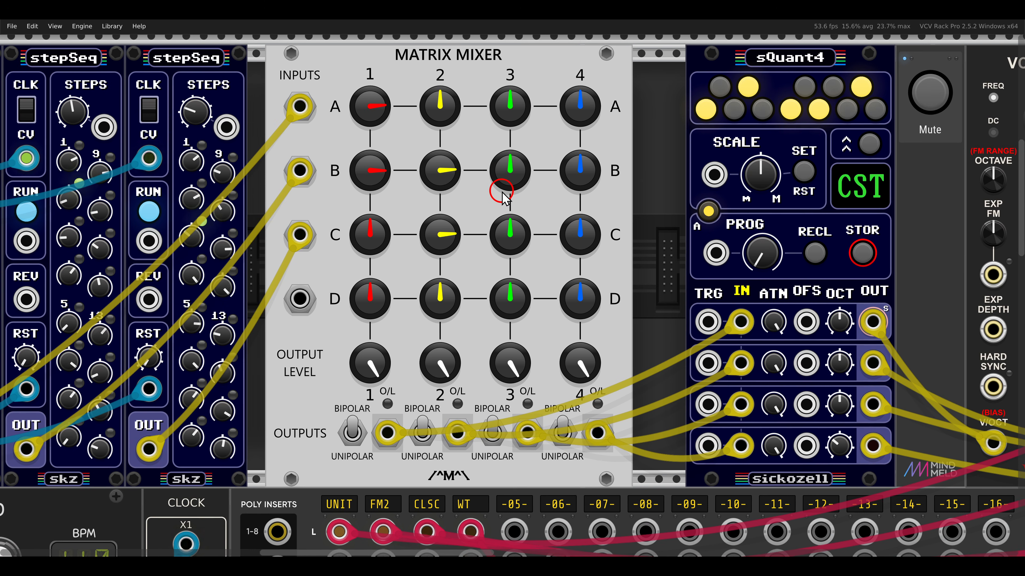
pyautogui.moveTo(514, 118)
pyautogui.moveTo(514, 117); pyautogui.dragTo(487, 68)
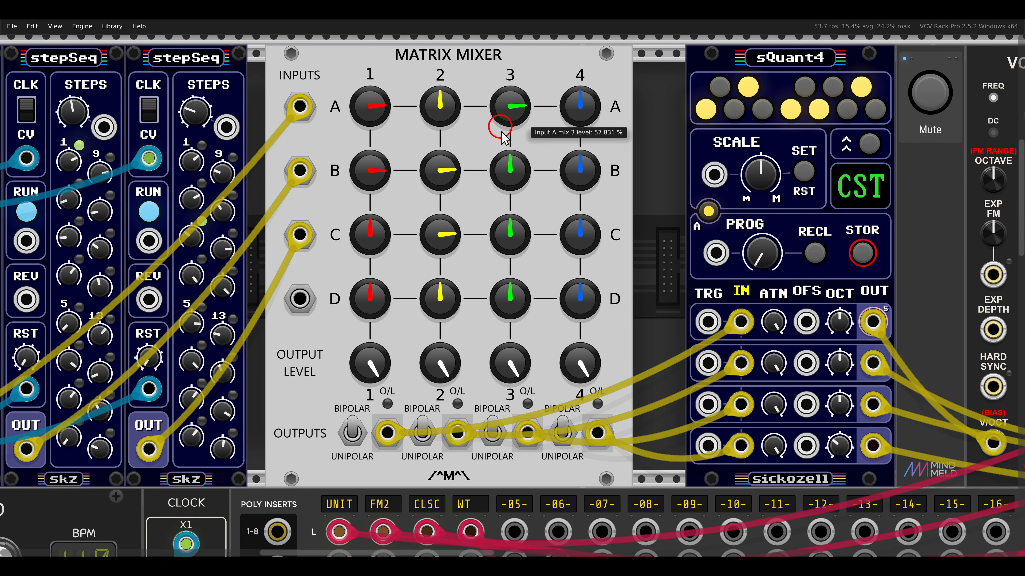
pyautogui.moveTo(505, 229); pyautogui.dragTo(497, 189)
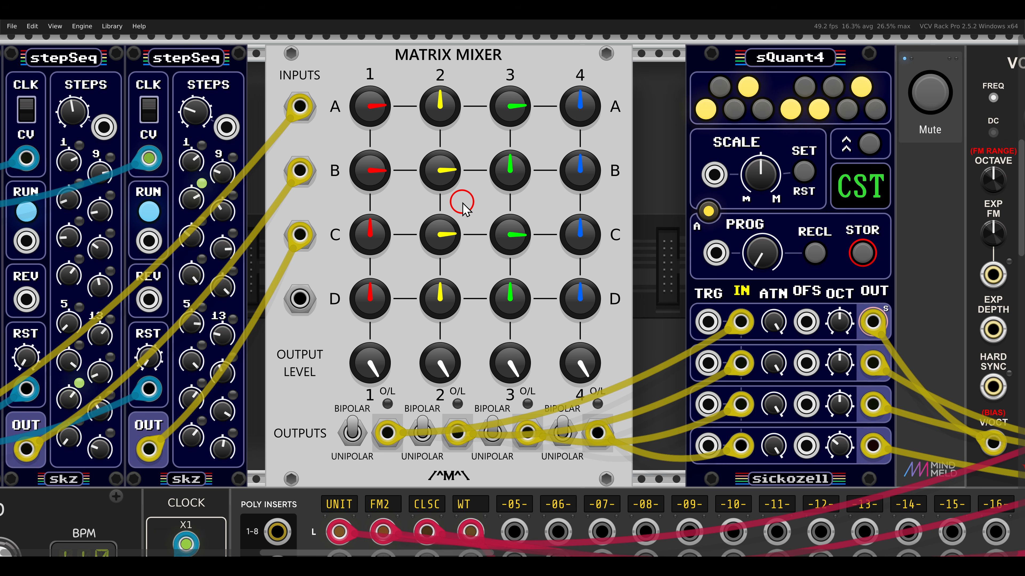
pyautogui.scroll(-3, 464, 203)
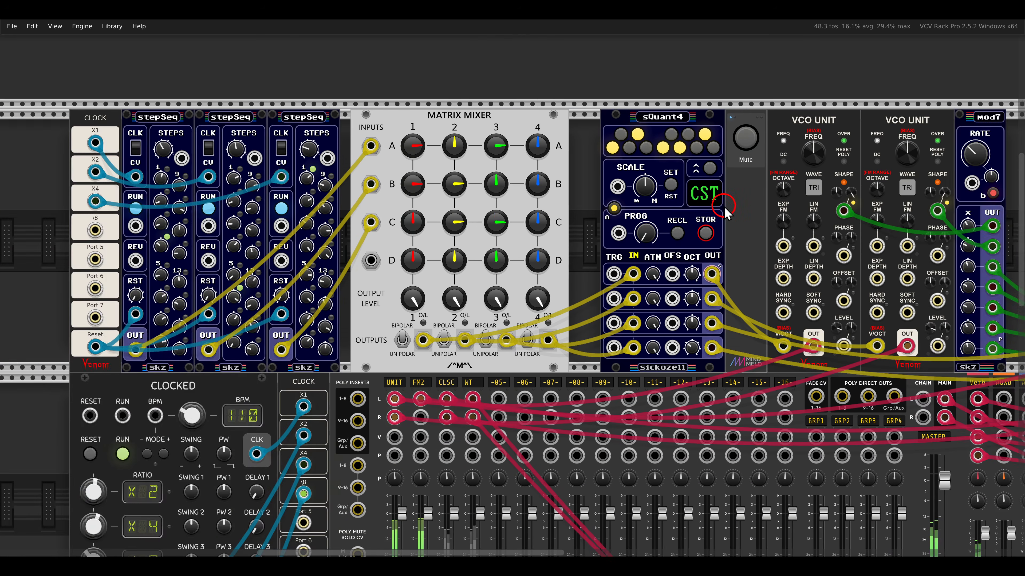
# - Unmute the Classic VCO voice and, in the Matrix Mixer's mix 4, raise input A and lower input B to a negative level
pyautogui.moveTo(722, 207); pyautogui.dragTo(326, 208)
pyautogui.moveTo(754, 209); pyautogui.dragTo(557, 212)
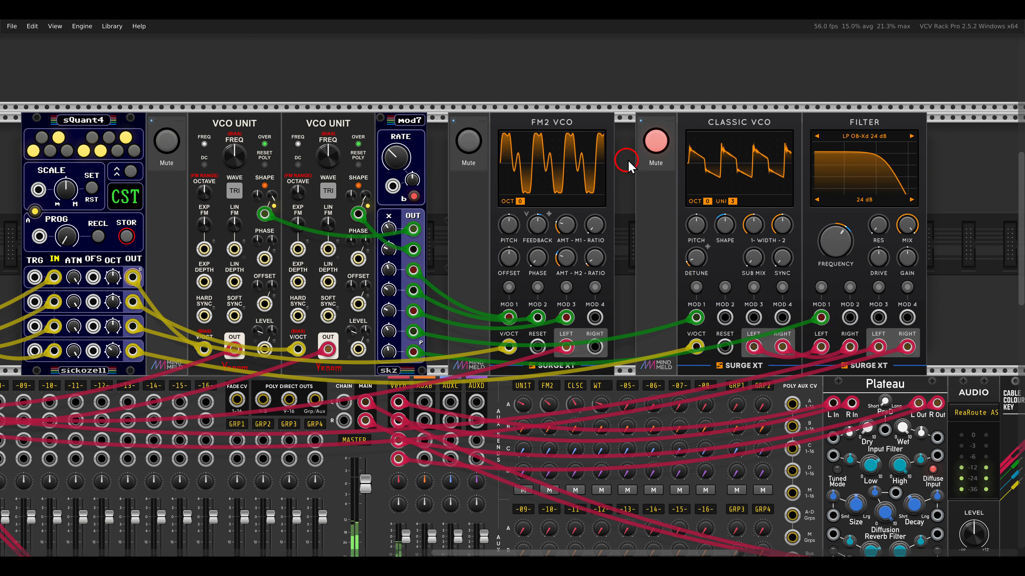
pyautogui.click(650, 144)
pyautogui.moveTo(317, 214); pyautogui.dragTo(693, 220)
pyautogui.moveTo(487, 222); pyautogui.dragTo(630, 221)
pyautogui.scroll(3, 485, 202)
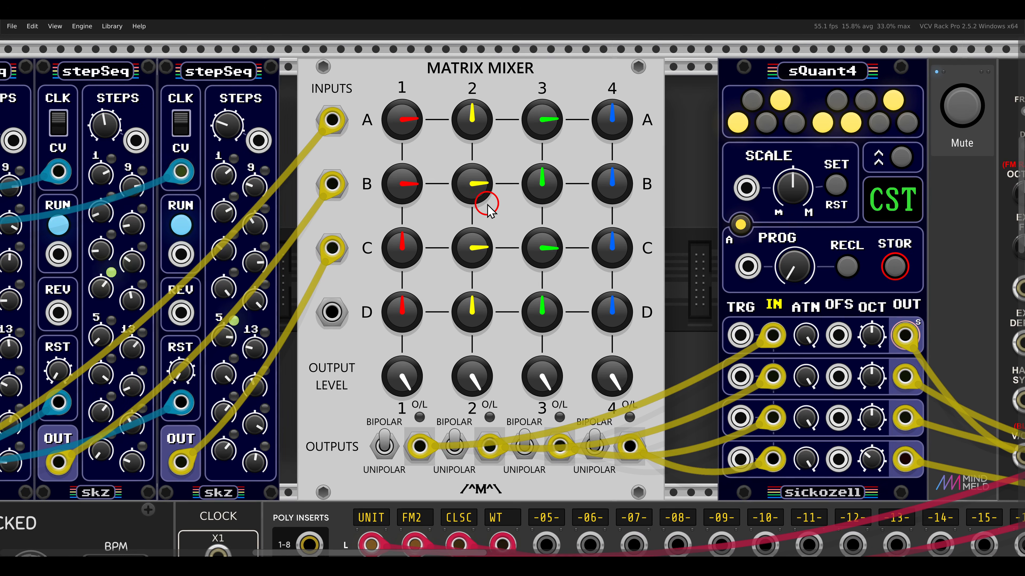
pyautogui.moveTo(612, 121); pyautogui.dragTo(594, 76)
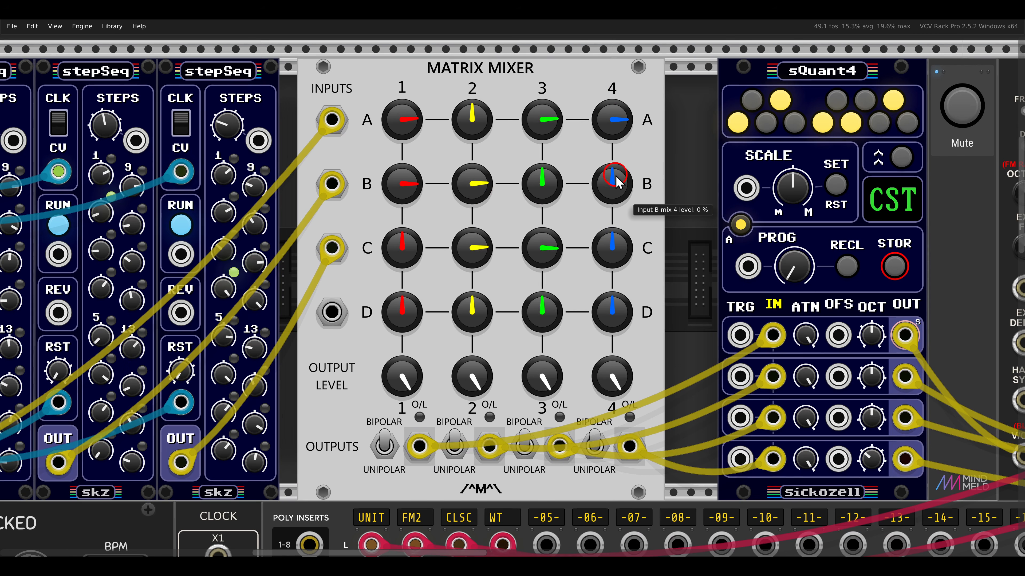
pyautogui.moveTo(624, 184); pyautogui.dragTo(617, 234)
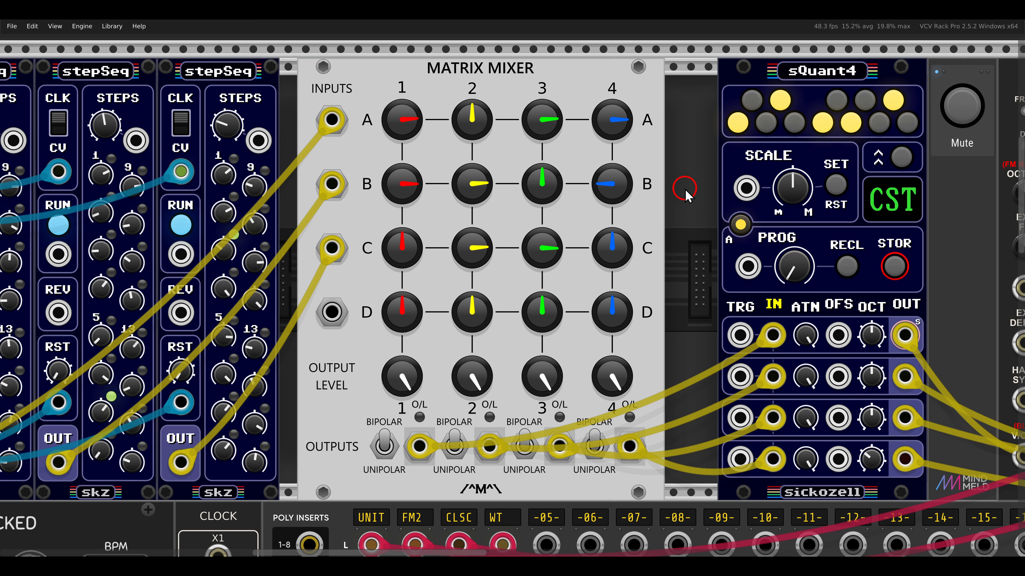
pyautogui.moveTo(376, 413); pyautogui.dragTo(638, 479)
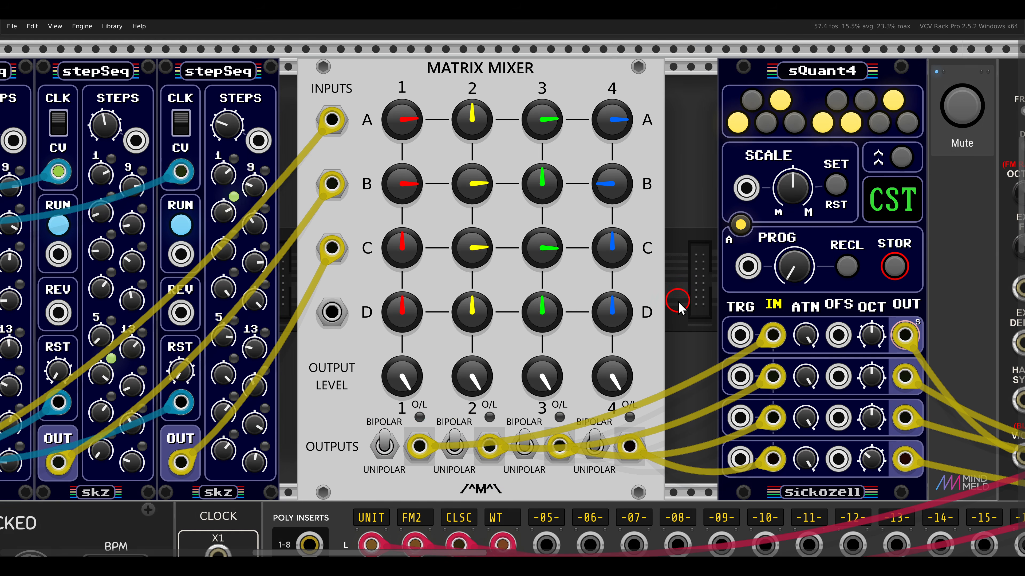
# - Unmute and solo the Wavetable VCO voice beside the slips sequencer's Matrix Mixer
pyautogui.scroll(-1, 678, 301)
pyautogui.moveTo(680, 297); pyautogui.dragTo(737, 295)
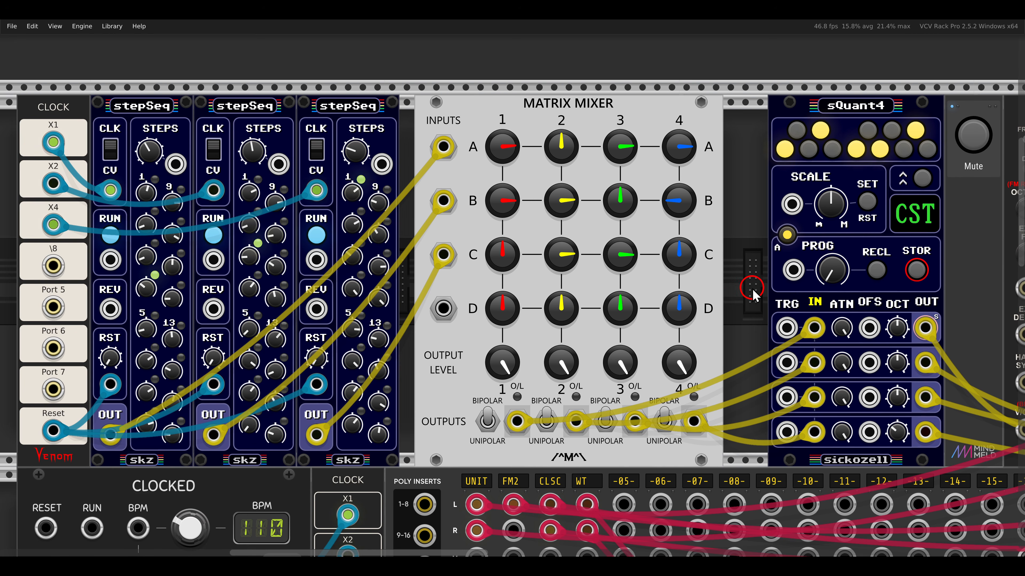
pyautogui.scroll(-15, 751, 290)
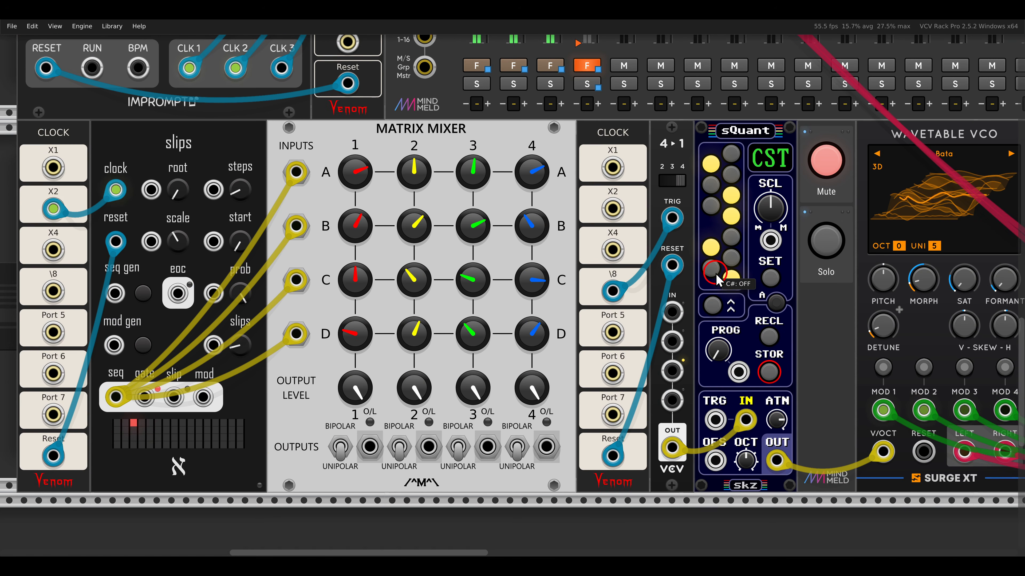
pyautogui.moveTo(710, 273); pyautogui.dragTo(601, 212)
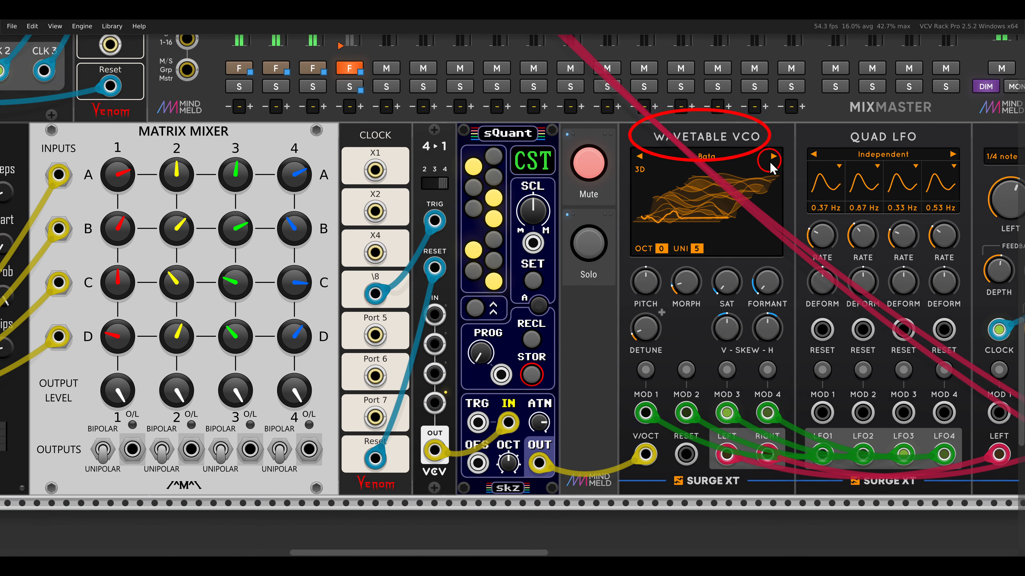
pyautogui.click(596, 169)
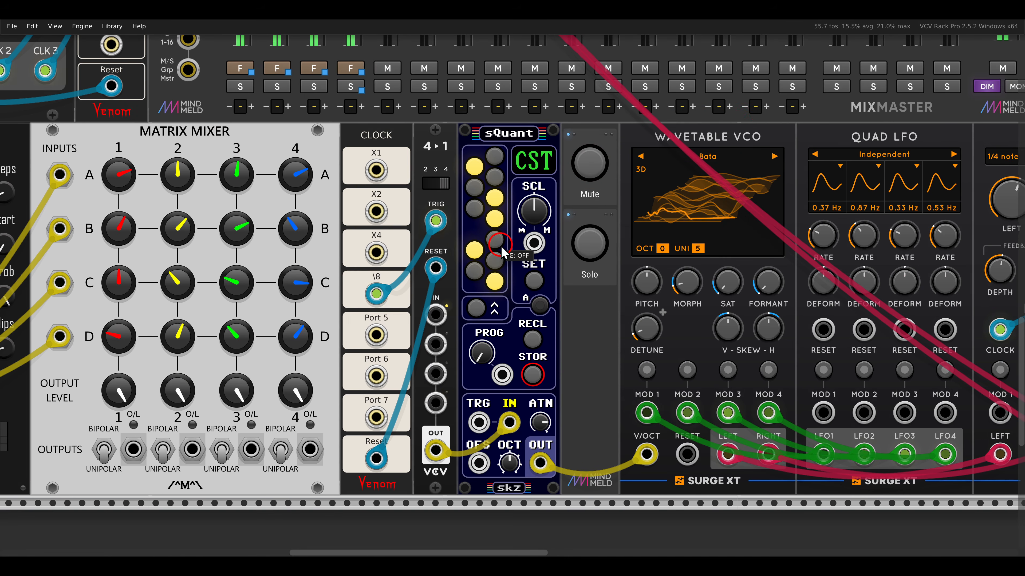
pyautogui.moveTo(503, 251); pyautogui.dragTo(768, 244)
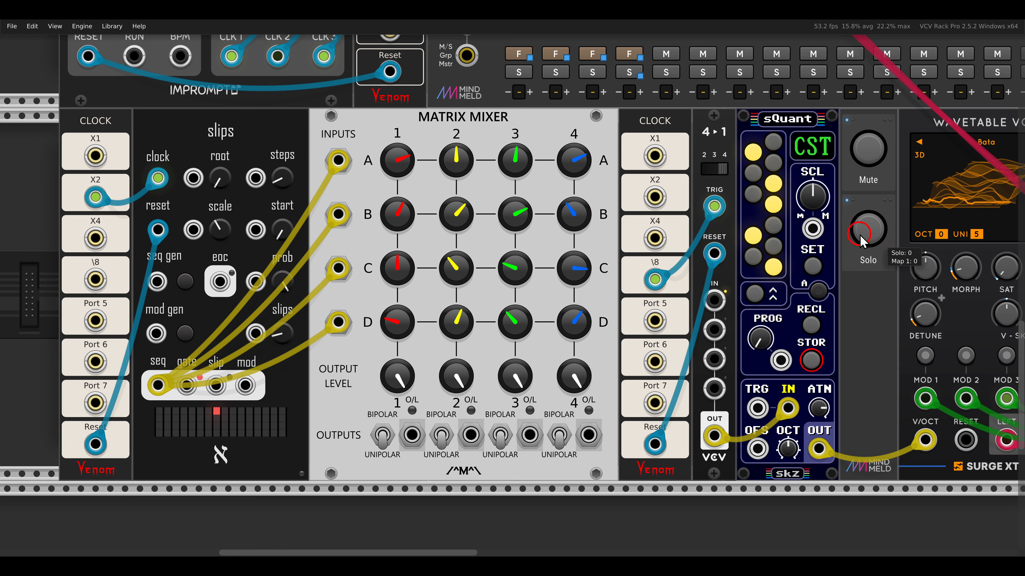
pyautogui.click(868, 228)
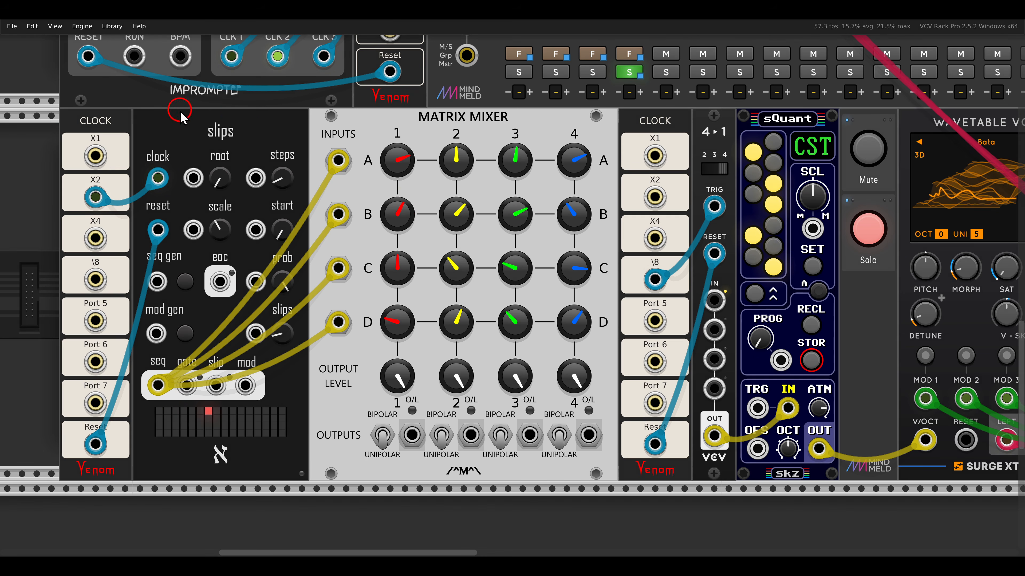
# - Examine how slips feeds all four Matrix Mixer inputs, the knob settings of mixes 1 to 4, and the 4→1 sequential switch
pyautogui.moveTo(179, 110)
pyautogui.mouseDown()
pyautogui.moveTo(264, 146)
pyautogui.moveTo(353, 298)
pyautogui.moveTo(361, 355)
pyautogui.moveTo(366, 340)
pyautogui.mouseUp()
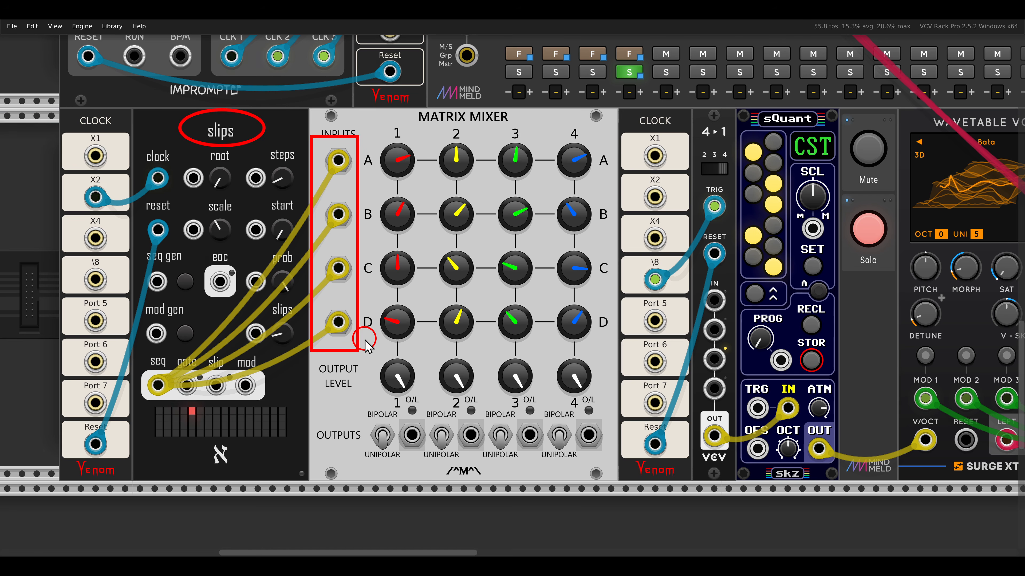
pyautogui.press('Escape')
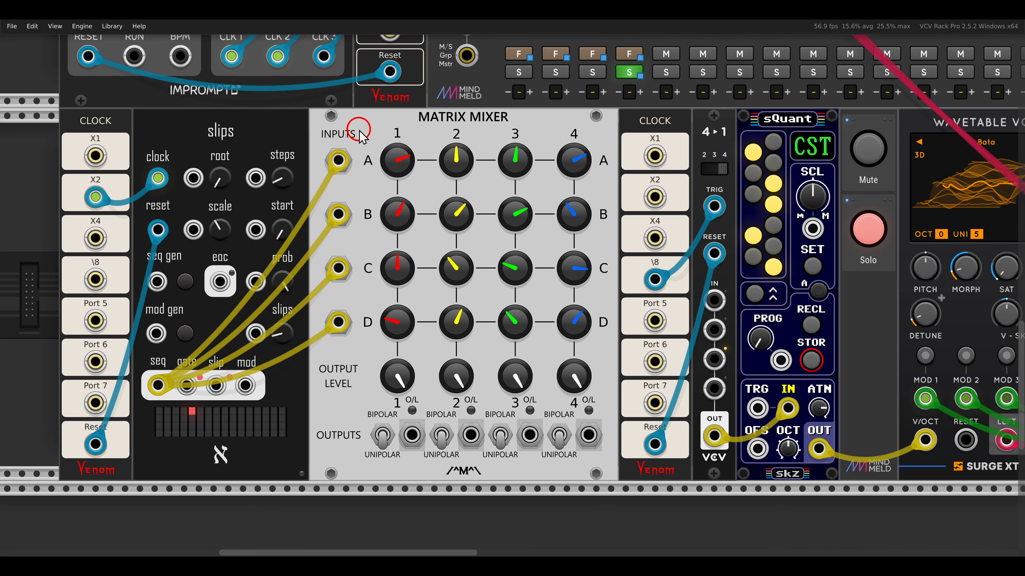
pyautogui.moveTo(358, 129)
pyautogui.mouseDown()
pyautogui.moveTo(418, 288)
pyautogui.moveTo(419, 350)
pyautogui.mouseUp()
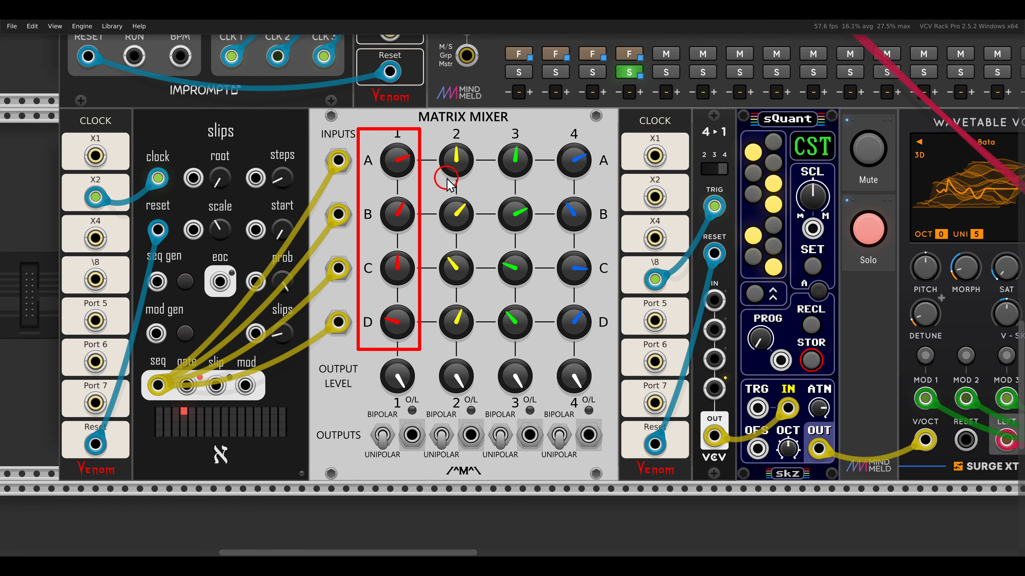
pyautogui.moveTo(429, 132); pyautogui.dragTo(477, 348)
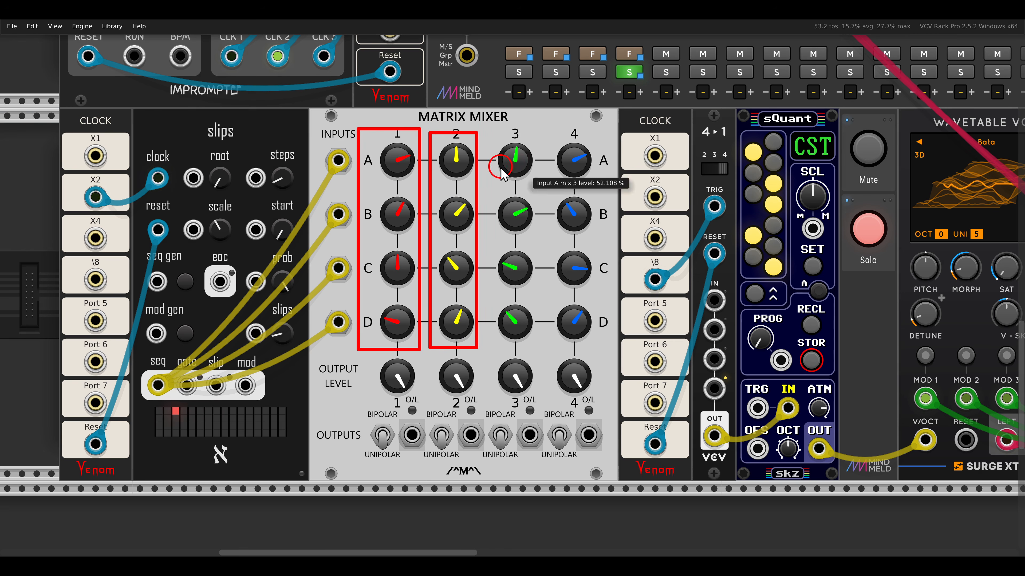
pyautogui.moveTo(487, 127); pyautogui.dragTo(536, 346)
pyautogui.moveTo(544, 131)
pyautogui.mouseDown()
pyautogui.moveTo(585, 230)
pyautogui.moveTo(609, 355)
pyautogui.mouseUp()
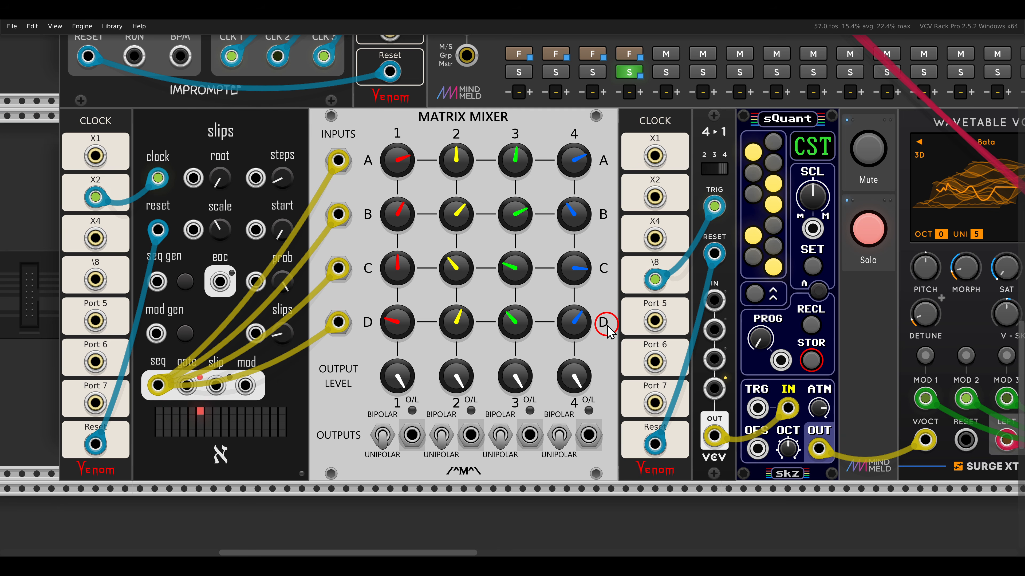
pyautogui.moveTo(684, 283)
pyautogui.mouseDown()
pyautogui.moveTo(718, 385)
pyautogui.moveTo(735, 401)
pyautogui.mouseUp()
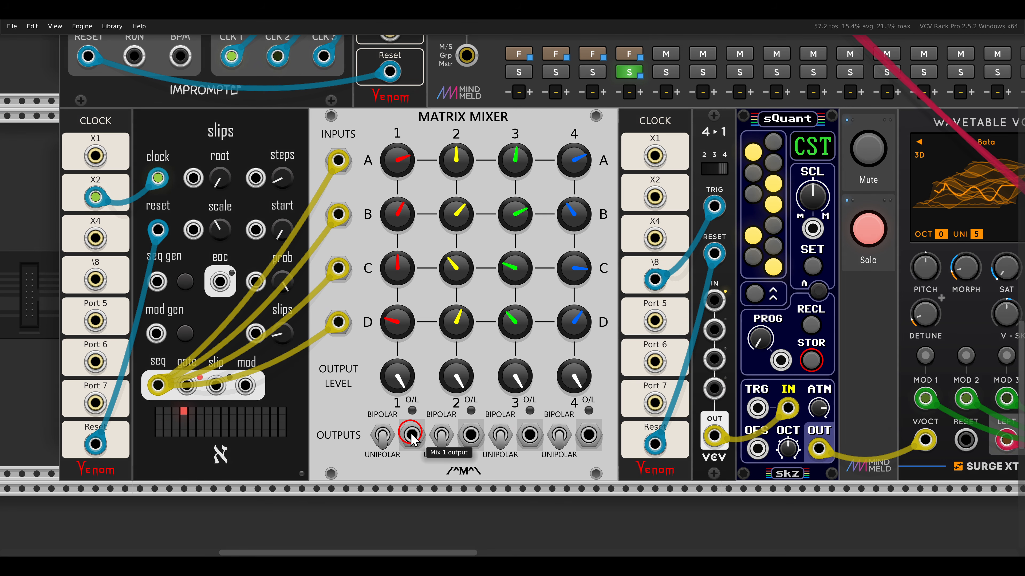
# - Patch Matrix Mixer outputs 1 to 4 into the 4→1 switch's four inputs and take the Wavetable VCO voice off solo
pyautogui.moveTo(411, 436); pyautogui.dragTo(714, 301)
pyautogui.moveTo(471, 435); pyautogui.dragTo(714, 330)
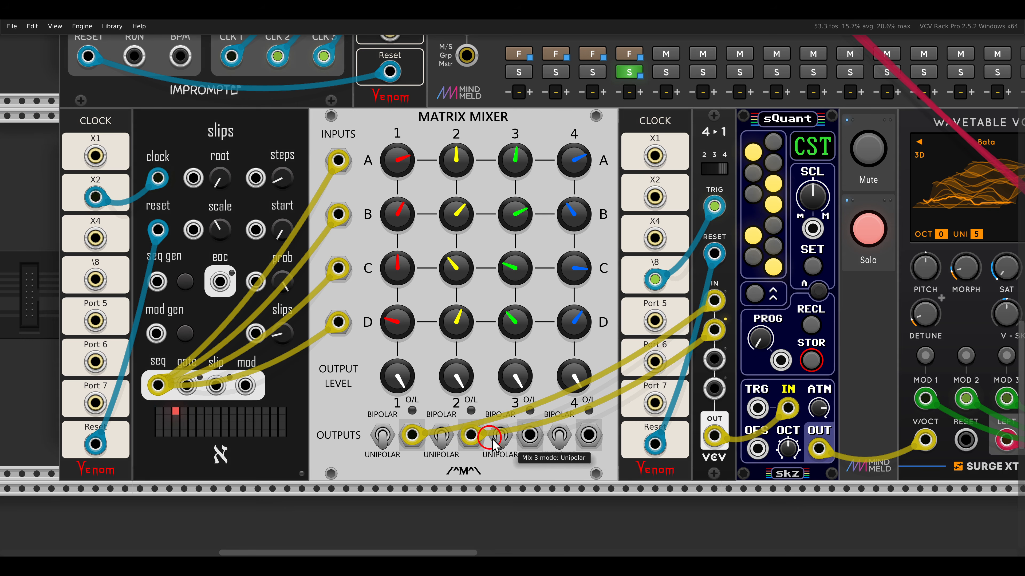
pyautogui.moveTo(529, 435); pyautogui.dragTo(589, 435)
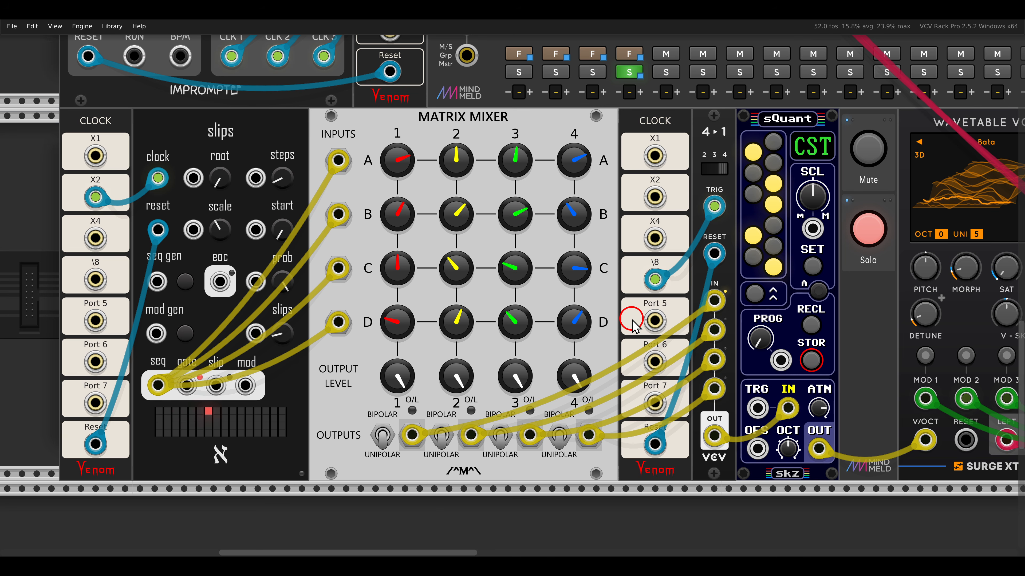
pyautogui.click(868, 229)
pyautogui.scroll(-6, 818, 247)
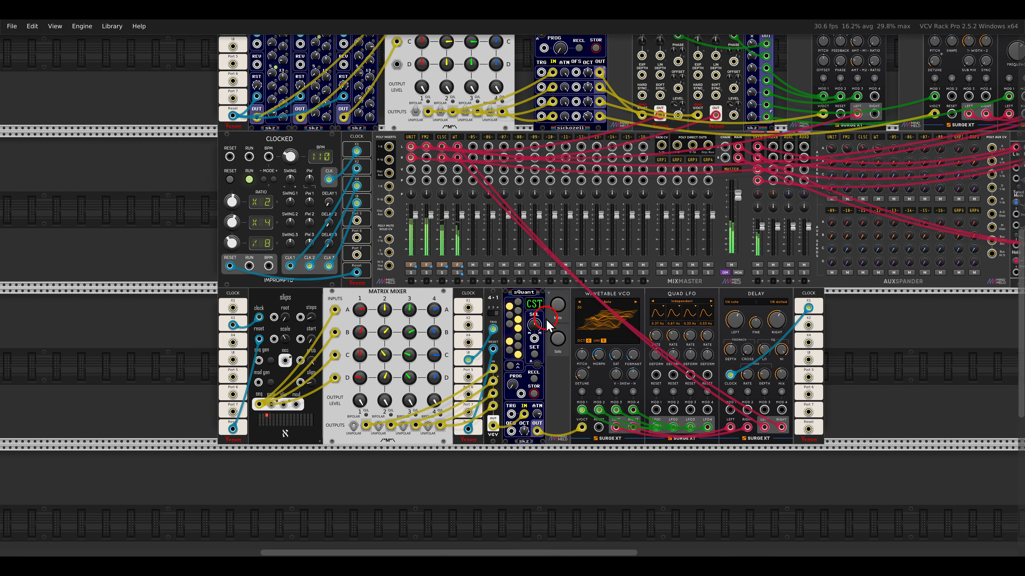
pyautogui.moveTo(546, 319)
pyautogui.mouseDown()
pyautogui.moveTo(478, 372)
pyautogui.moveTo(457, 373)
pyautogui.moveTo(562, 336)
pyautogui.moveTo(534, 334)
pyautogui.mouseUp()
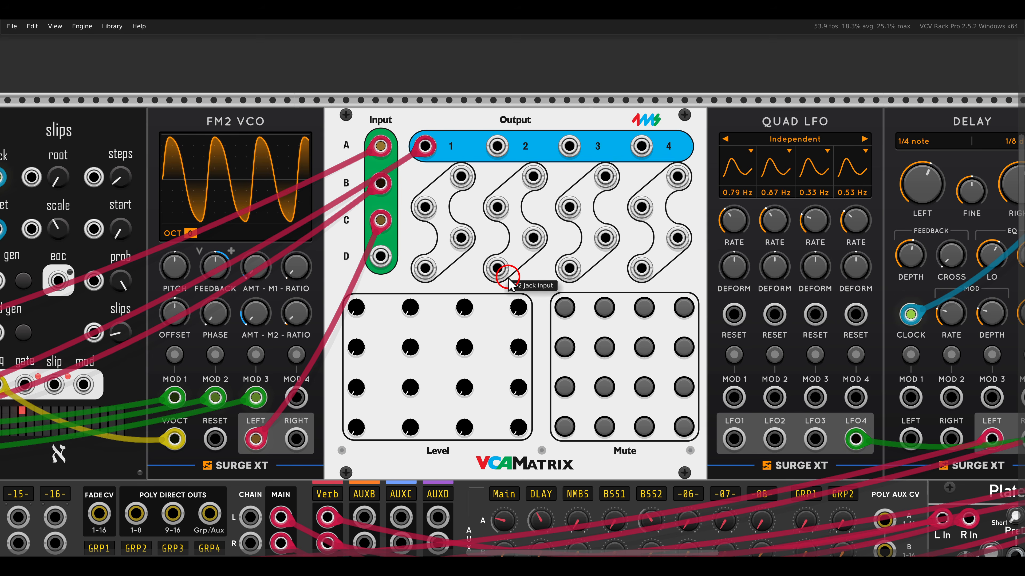
# - Raise the VCAMatrix's A1 level to send the VCO Unit voice to output 1
pyautogui.scroll(-2, 505, 276)
pyautogui.moveTo(195, 278); pyautogui.dragTo(737, 244)
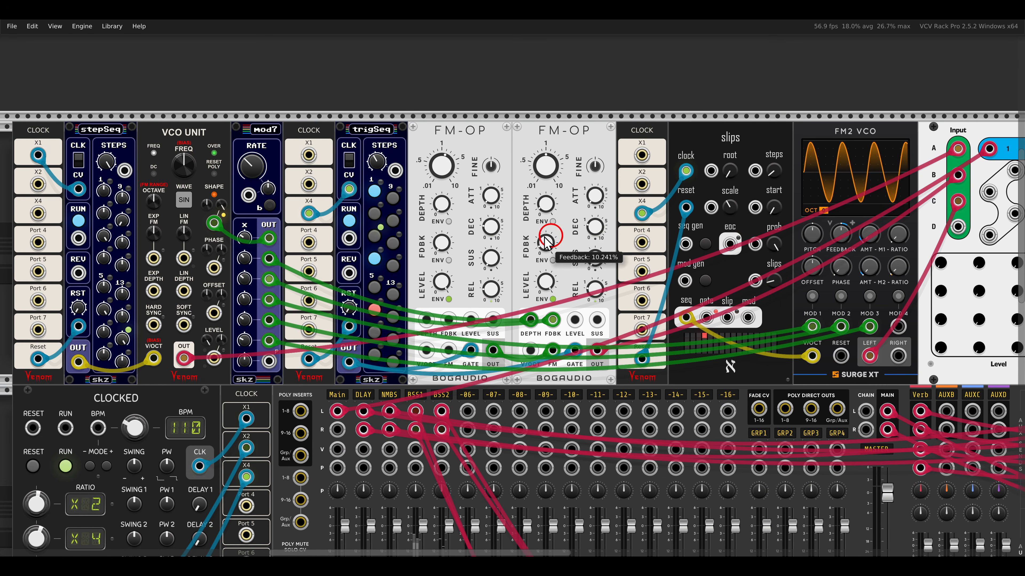
pyautogui.moveTo(145, 117); pyautogui.dragTo(231, 157)
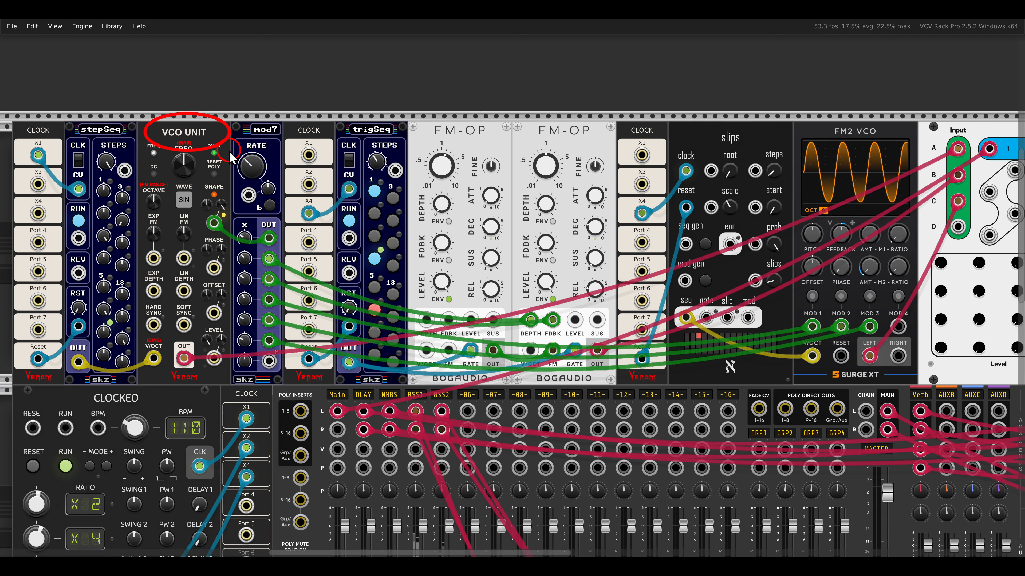
pyautogui.rightClick(777, 312)
pyautogui.click(750, 256)
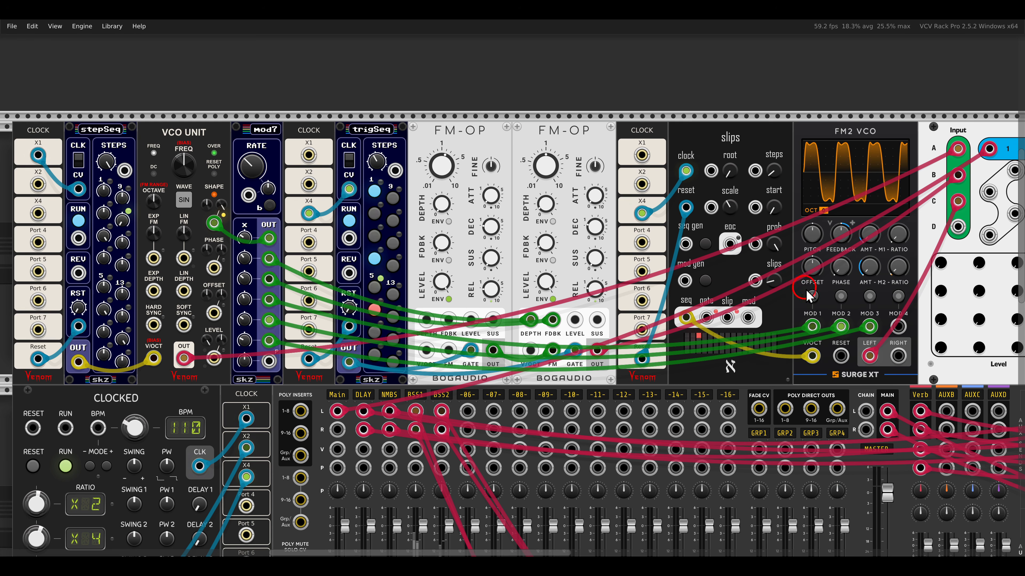
pyautogui.moveTo(835, 291); pyautogui.dragTo(776, 264)
pyautogui.moveTo(882, 236); pyautogui.dragTo(837, 151)
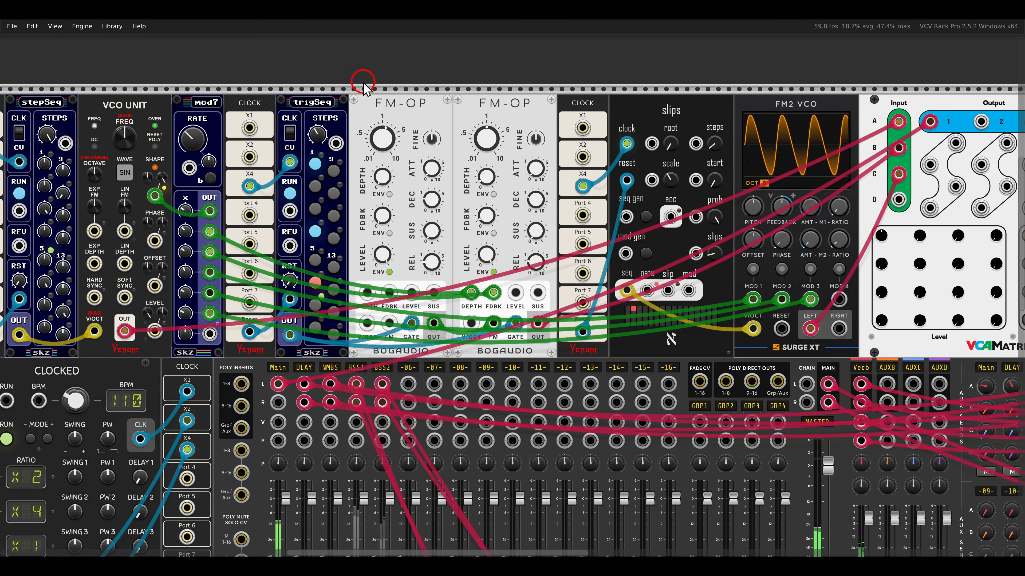
# - Raise the VCAMatrix's B1 level for the FM-OP voice and set the C1 level for the FM2 VCO voice to 0.46386
pyautogui.moveTo(354, 82)
pyautogui.mouseDown()
pyautogui.moveTo(558, 127)
pyautogui.moveTo(516, 138)
pyautogui.mouseUp()
pyautogui.moveTo(843, 268); pyautogui.dragTo(799, 174)
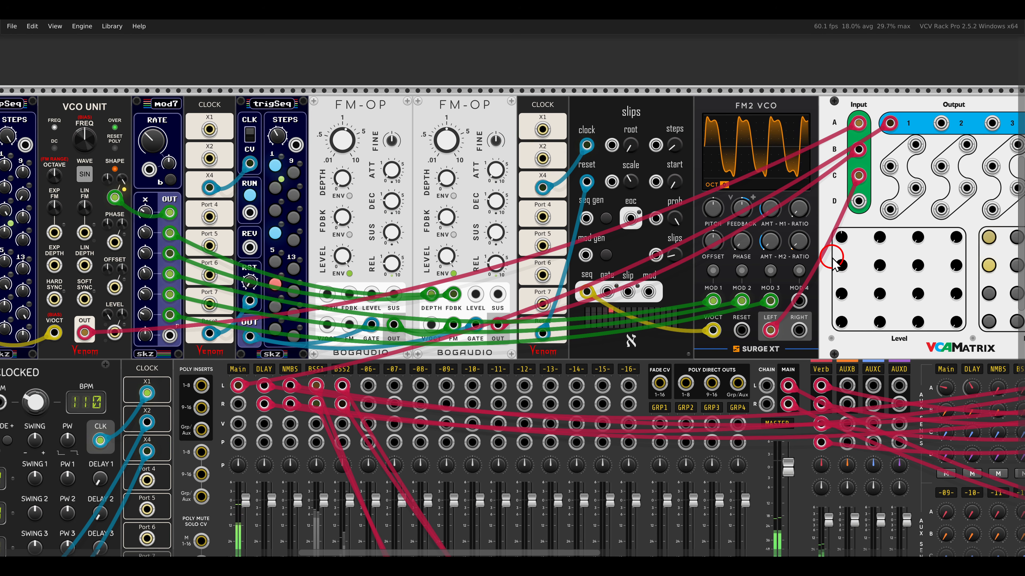
pyautogui.moveTo(736, 245); pyautogui.dragTo(636, 254)
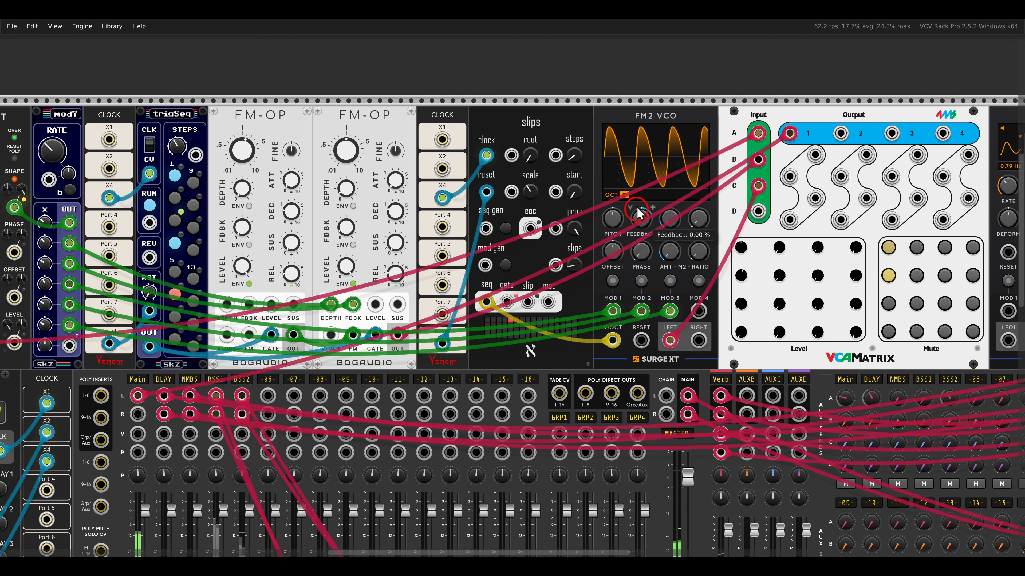
pyautogui.moveTo(619, 98); pyautogui.dragTo(691, 128)
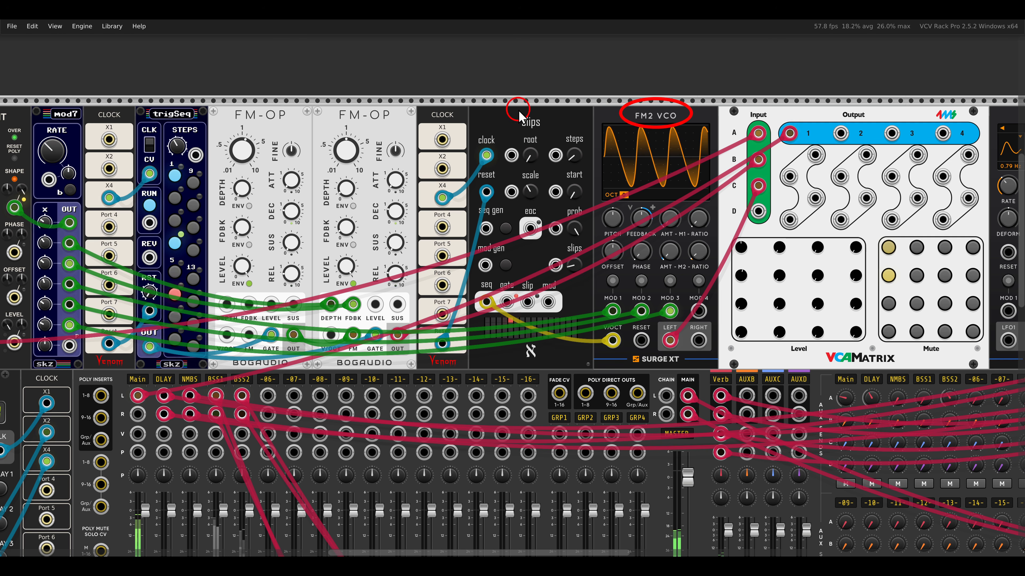
pyautogui.moveTo(504, 110); pyautogui.dragTo(560, 133)
pyautogui.press('Escape')
pyautogui.moveTo(741, 303); pyautogui.dragTo(703, 238)
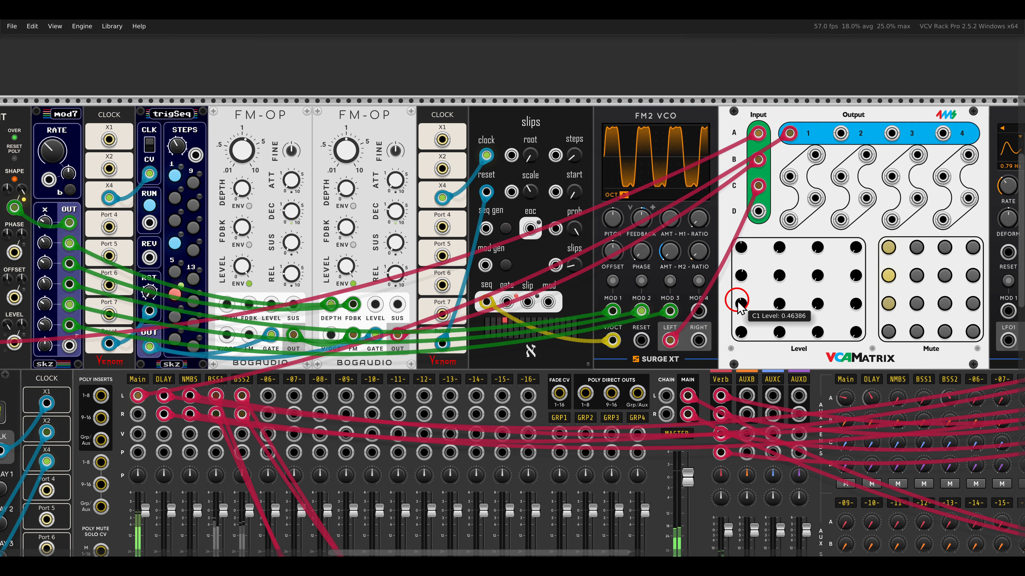
pyautogui.click(790, 133)
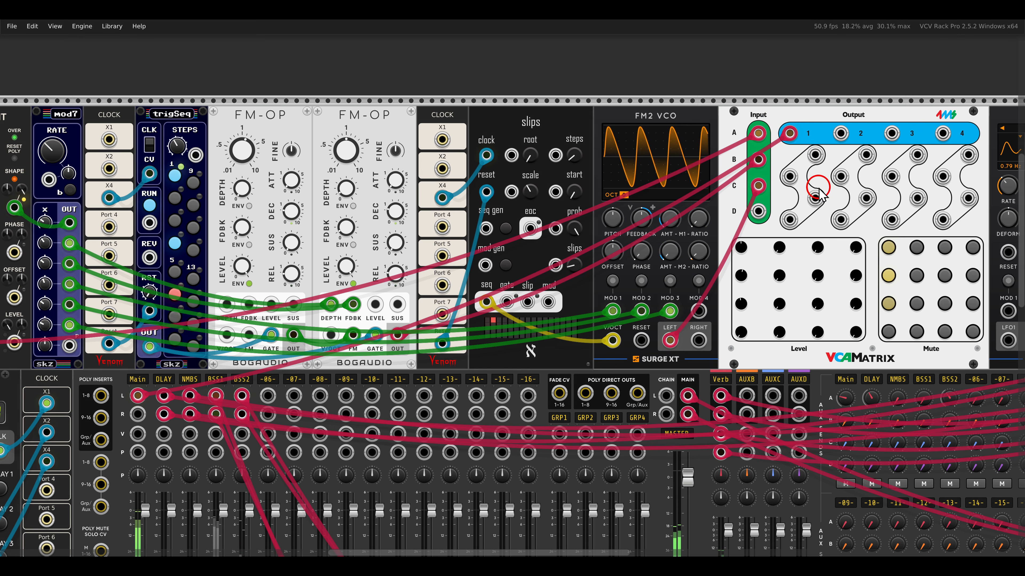
# - Patch the VCAMatrix's output 2 into the left input of the Delay module
pyautogui.moveTo(887, 204); pyautogui.dragTo(558, 212)
pyautogui.scroll(1, 649, 224)
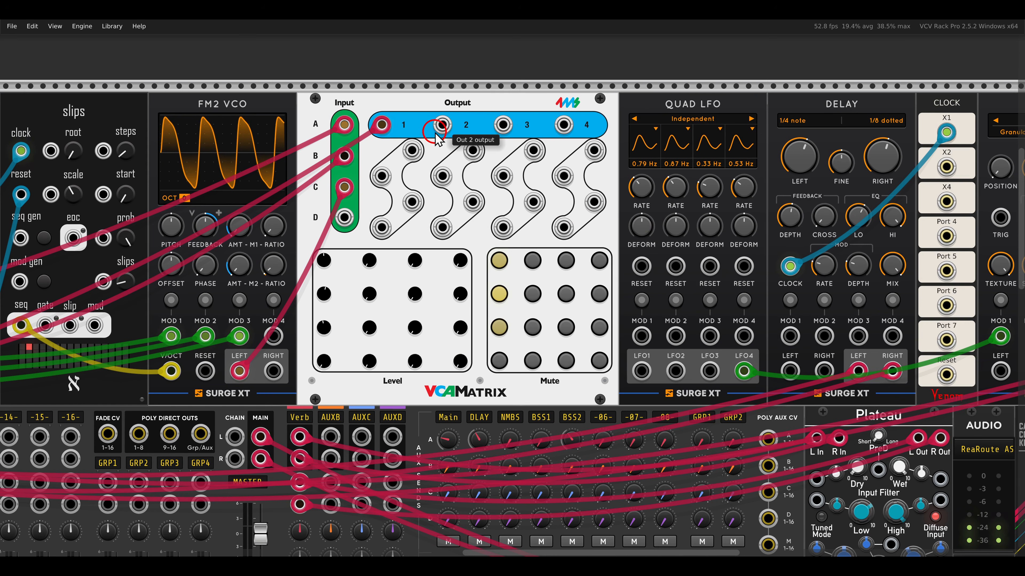
pyautogui.moveTo(436, 139); pyautogui.dragTo(790, 376)
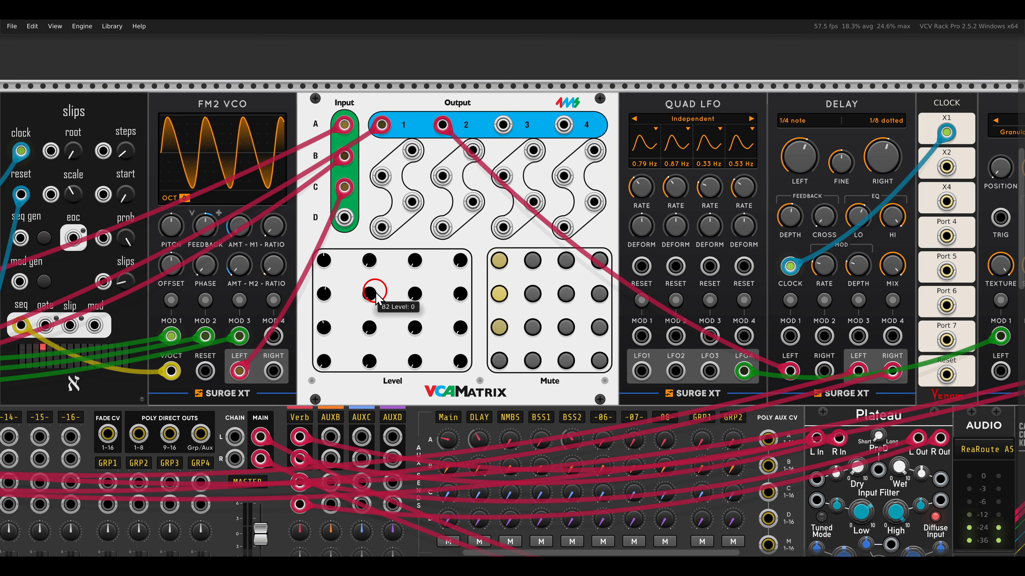
# - Set the VCAMatrix's B2 level to 0.72892 and raise the C2 level to feed both voices into the delay
pyautogui.moveTo(373, 292); pyautogui.dragTo(342, 212)
pyautogui.moveTo(365, 293); pyautogui.dragTo(353, 259)
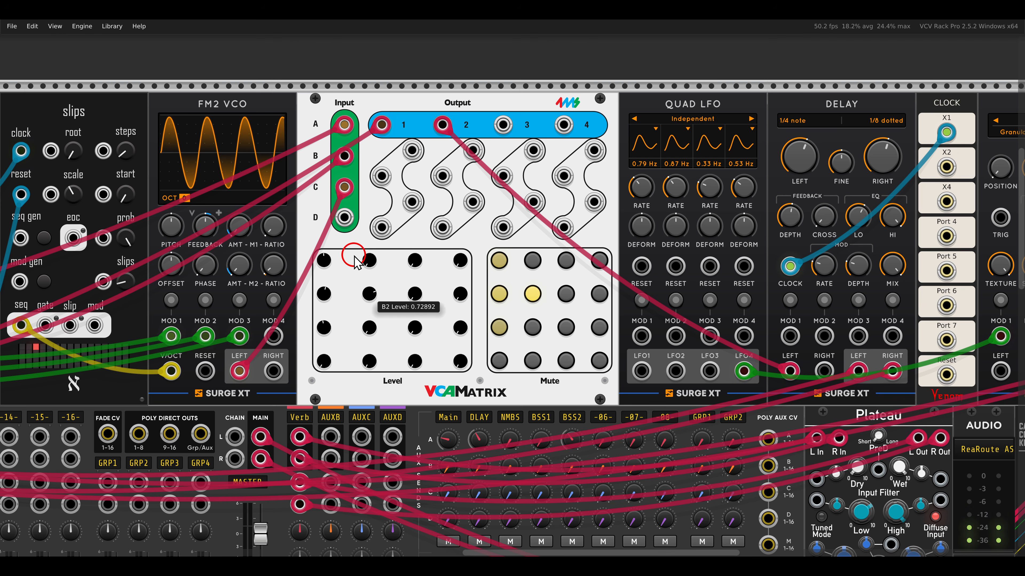
pyautogui.moveTo(369, 329); pyautogui.dragTo(350, 275)
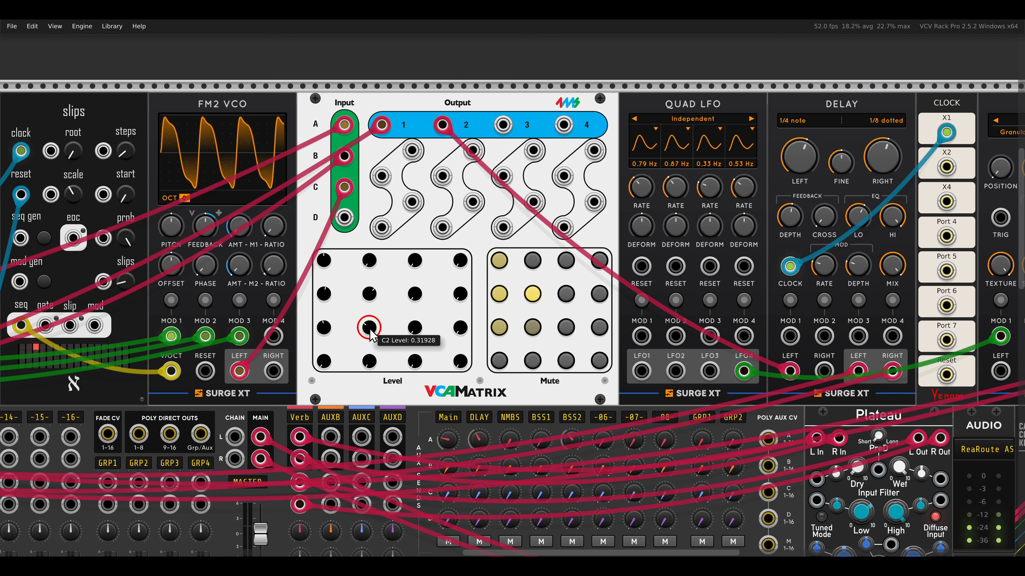
pyautogui.moveTo(365, 325); pyautogui.dragTo(355, 297)
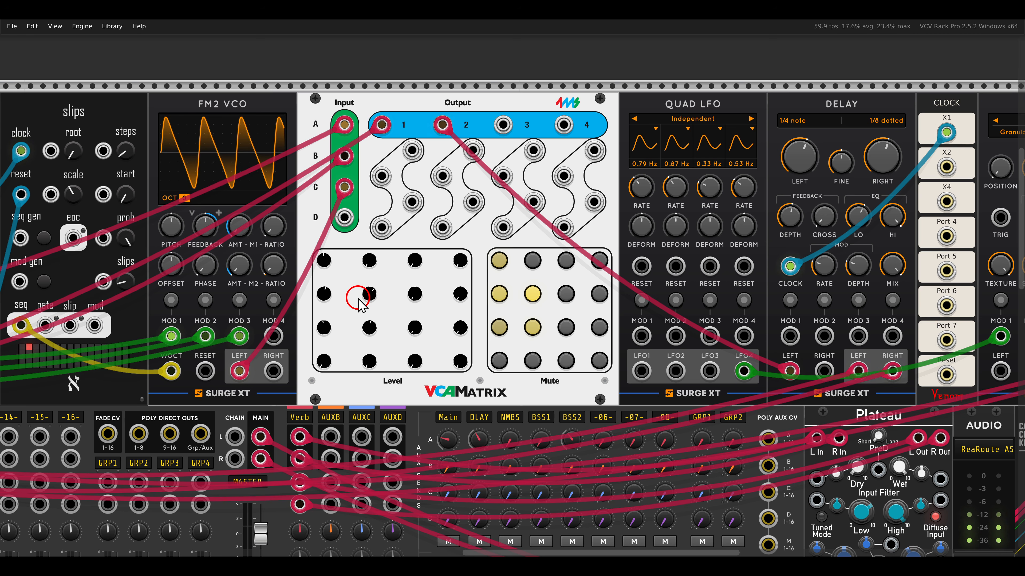
# - Raise the VCAMatrix's A2 level to send the VCO Unit voice into the delay
pyautogui.moveTo(363, 297)
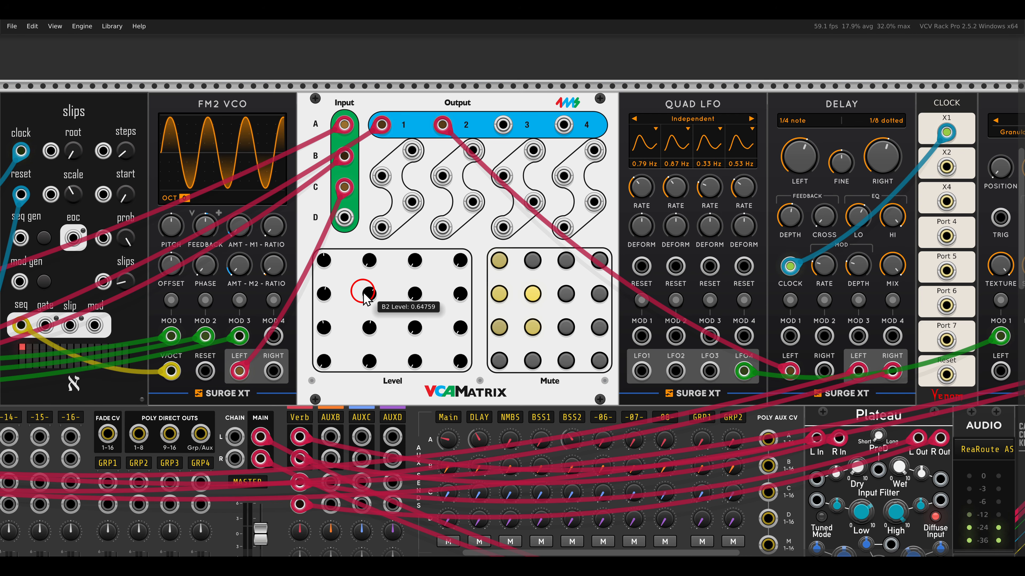
pyautogui.moveTo(372, 263); pyautogui.dragTo(352, 207)
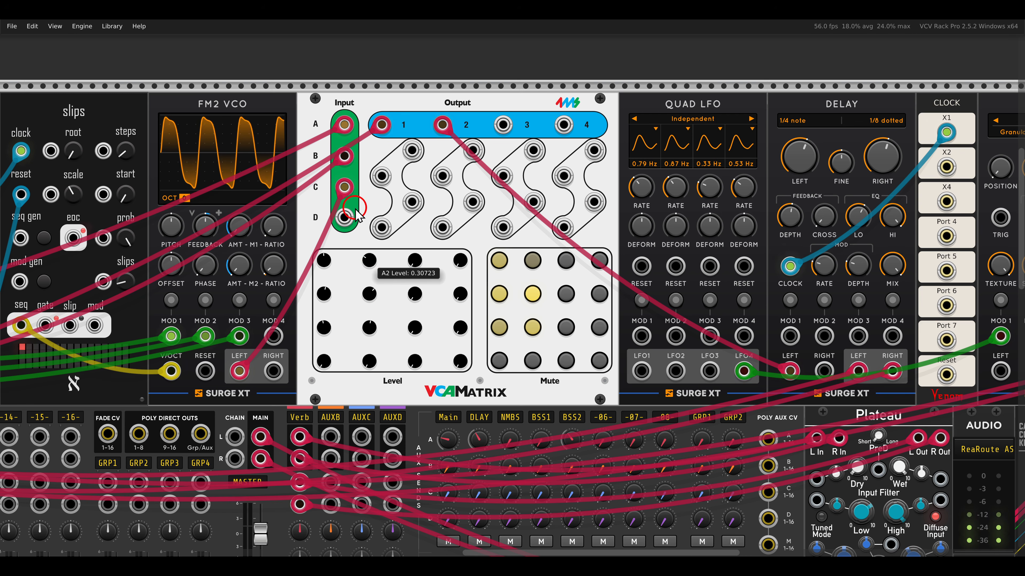
pyautogui.moveTo(370, 264); pyautogui.dragTo(350, 223)
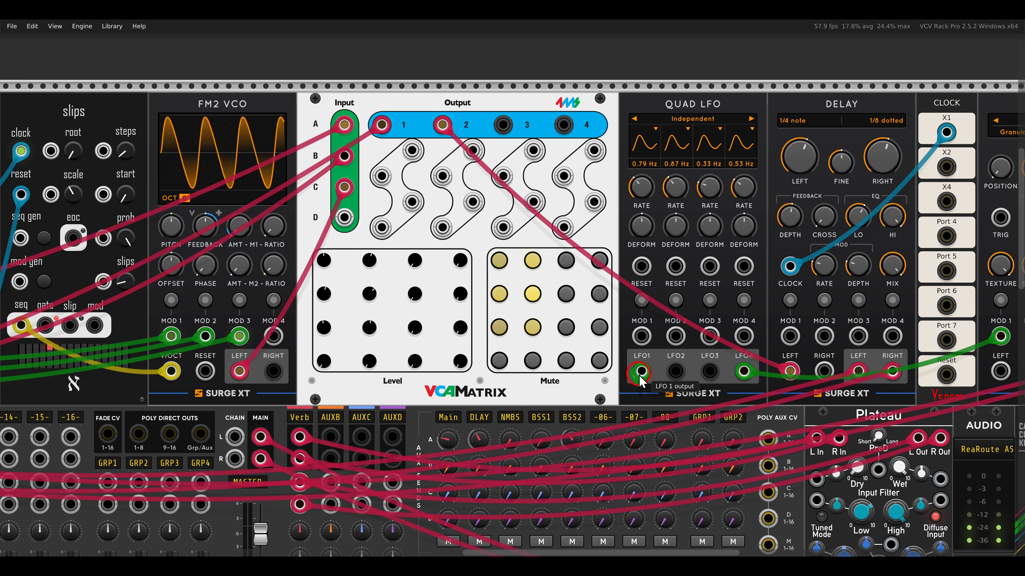
pyautogui.moveTo(365, 140); pyautogui.dragTo(422, 240)
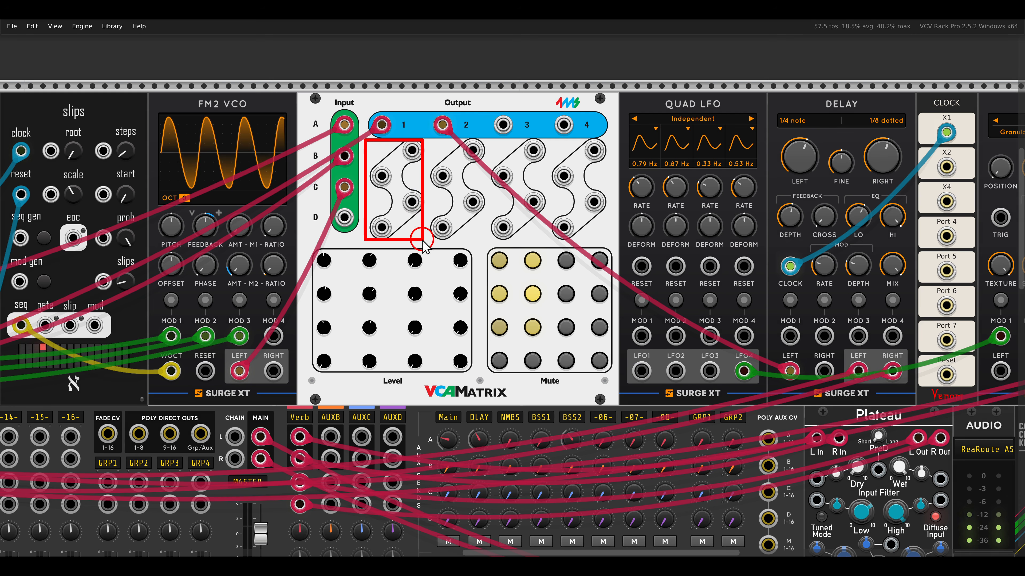
pyautogui.moveTo(305, 248)
pyautogui.mouseDown()
pyautogui.moveTo(329, 298)
pyautogui.moveTo(337, 378)
pyautogui.mouseUp()
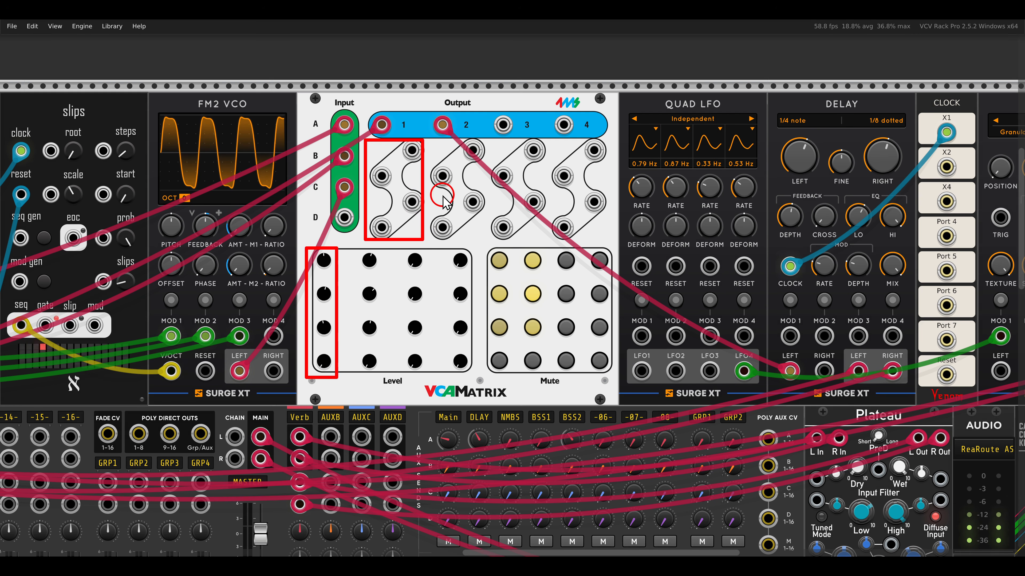
pyautogui.moveTo(431, 135); pyautogui.dragTo(484, 241)
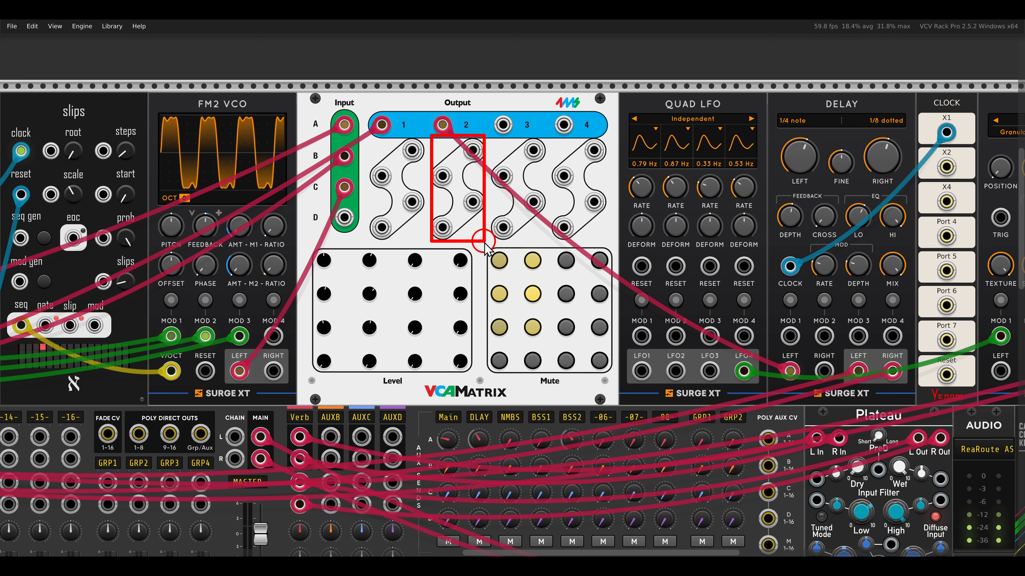
pyautogui.moveTo(354, 239); pyautogui.dragTo(388, 376)
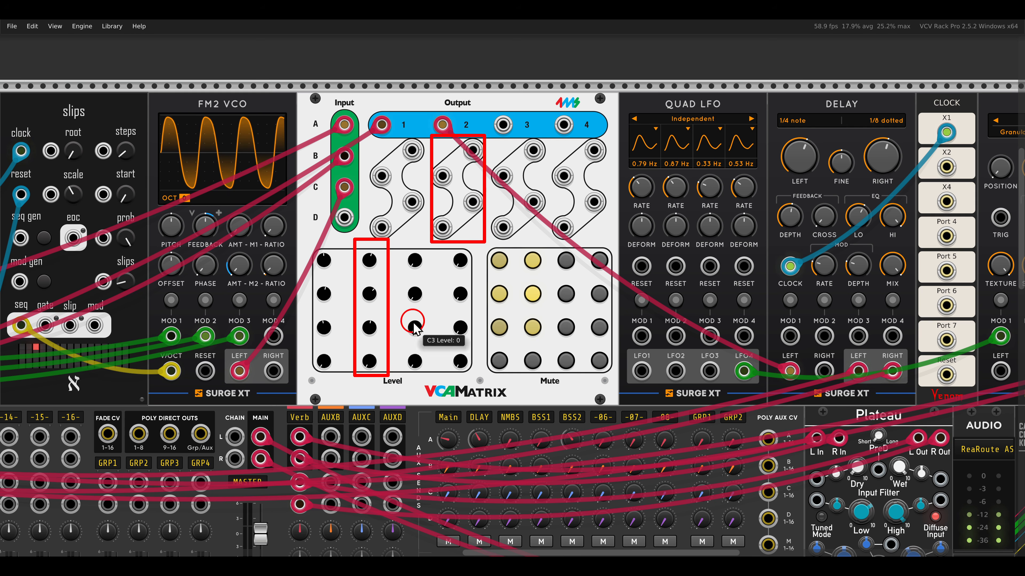
pyautogui.press('Escape')
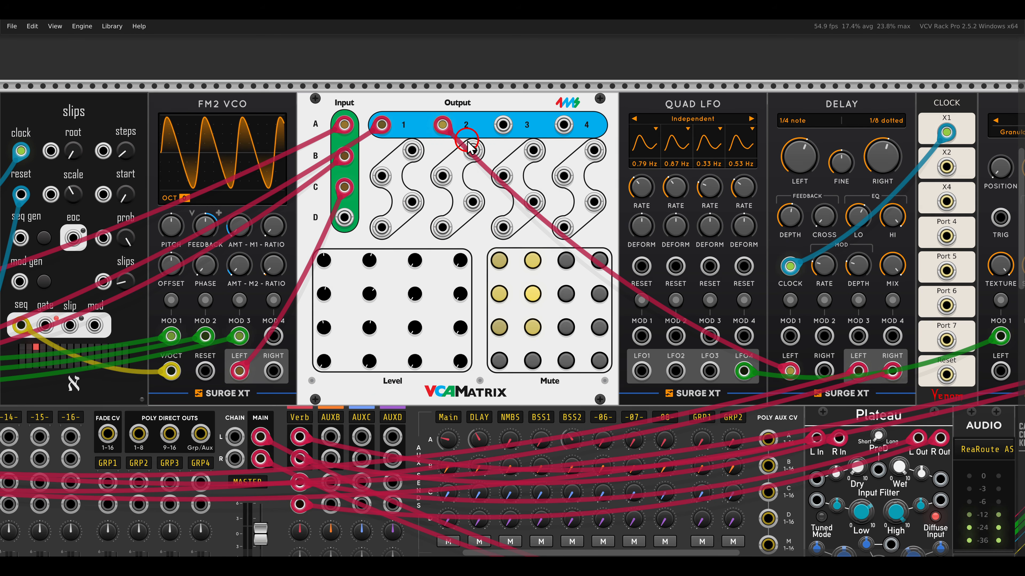
pyautogui.moveTo(453, 131); pyautogui.dragTo(491, 173)
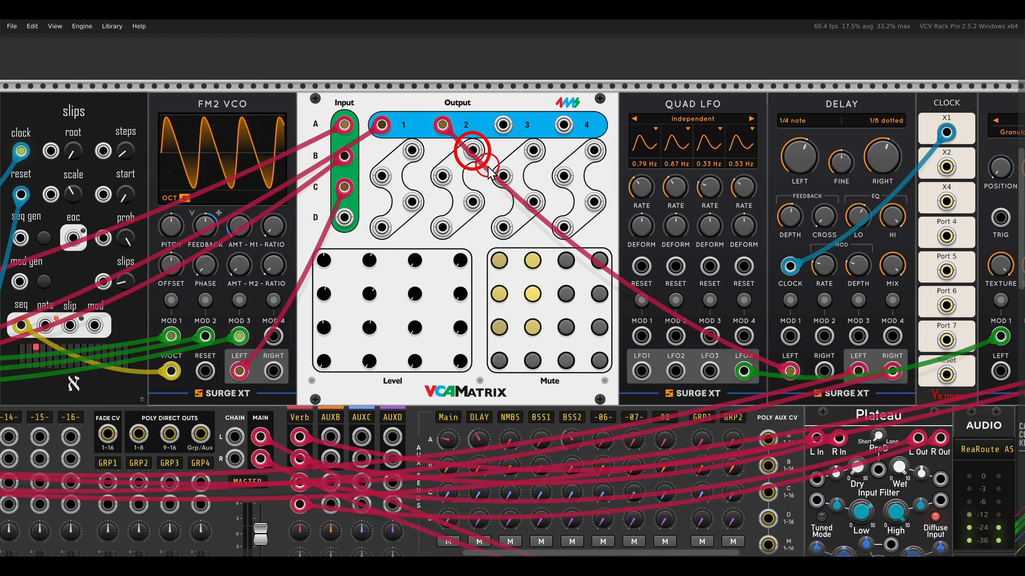
pyautogui.press('Escape')
pyautogui.moveTo(352, 250); pyautogui.dragTo(389, 277)
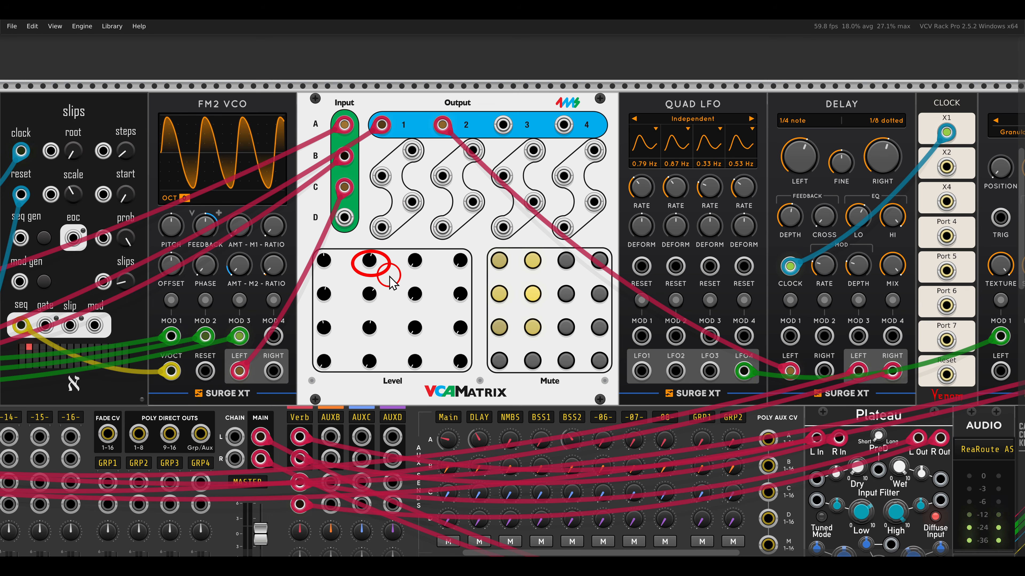
pyautogui.press('Escape')
# - Patch the Quad LFO's LFO1 output into the VCAMatrix's A2 CV input
pyautogui.moveTo(472, 150)
pyautogui.mouseDown()
pyautogui.moveTo(599, 297)
pyautogui.moveTo(641, 369)
pyautogui.mouseUp()
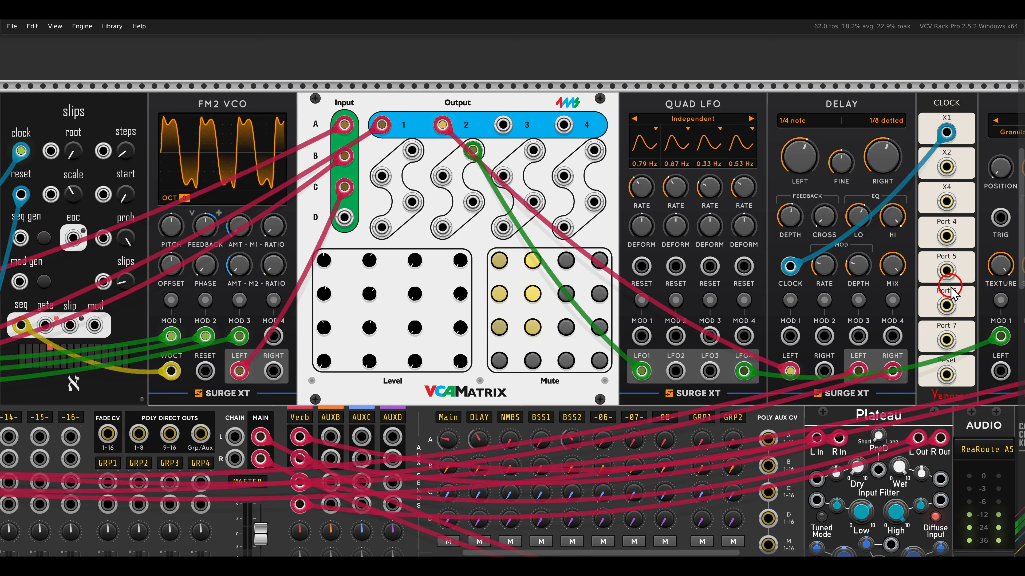
# - Patch the VCAMatrix's output 3 into the left input of the Nimbus module
pyautogui.moveTo(859, 270); pyautogui.dragTo(623, 275)
pyautogui.moveTo(777, 83); pyautogui.dragTo(850, 128)
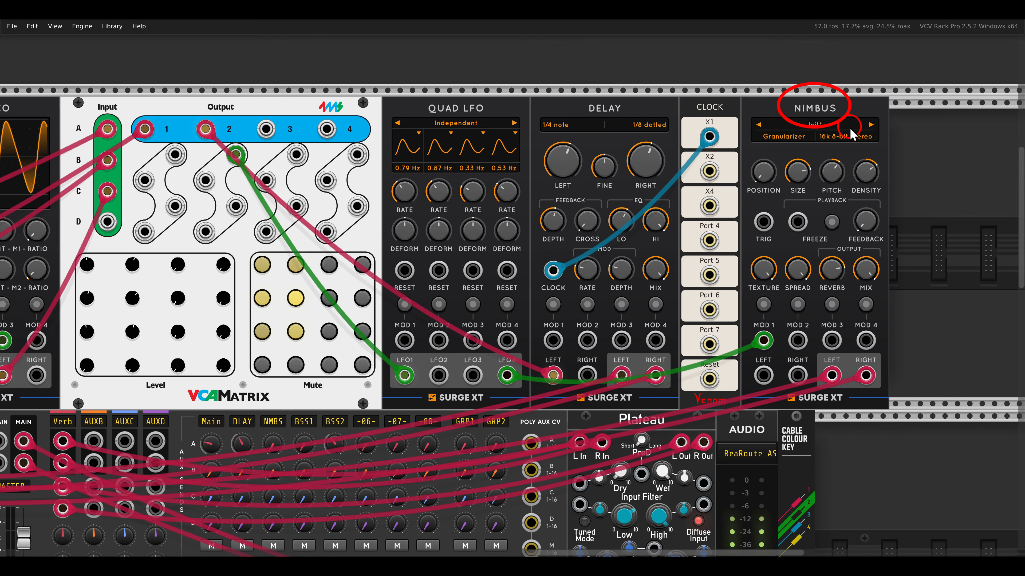
pyautogui.moveTo(267, 129); pyautogui.dragTo(763, 375)
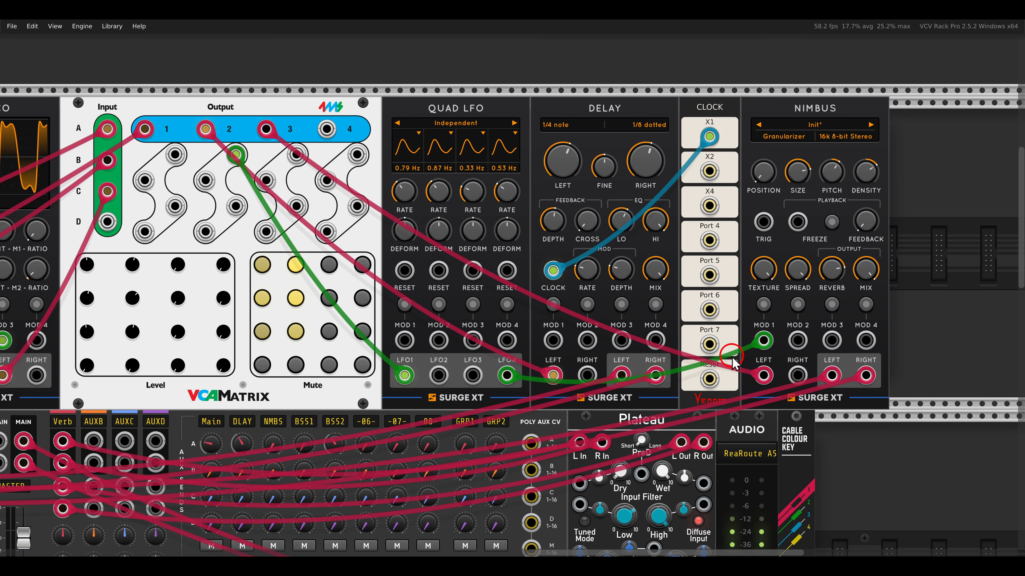
# - Raise the VCAMatrix's B3 and C3 levels to send the FM-OP and FM2 VCO voices to Nimbus
pyautogui.moveTo(471, 289); pyautogui.dragTo(522, 289)
pyautogui.hscroll(-5, 516, 284)
pyautogui.scroll(2, 419, 283)
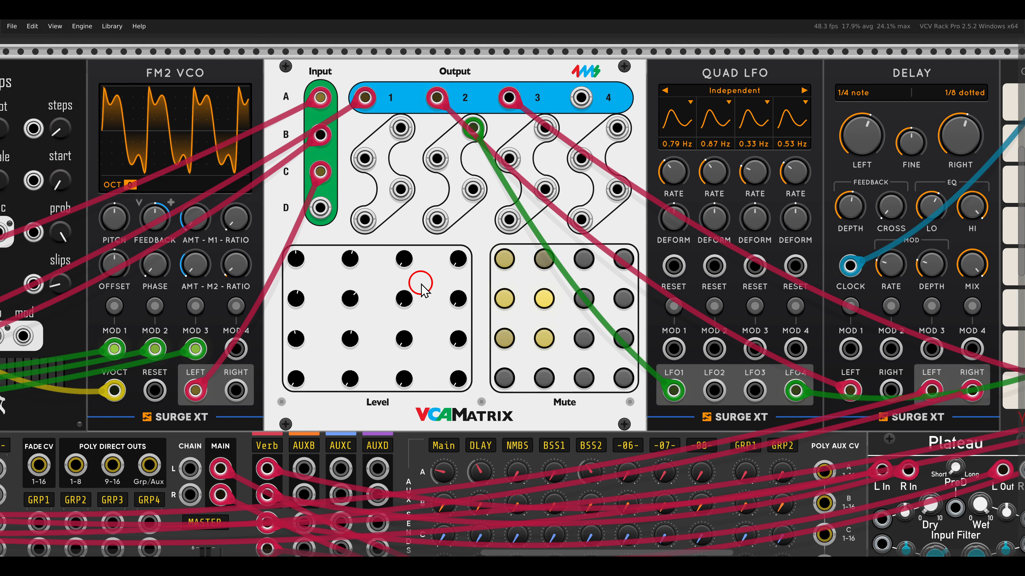
pyautogui.moveTo(407, 305); pyautogui.dragTo(389, 264)
pyautogui.moveTo(405, 341); pyautogui.dragTo(393, 319)
pyautogui.hscroll(10, 469, 304)
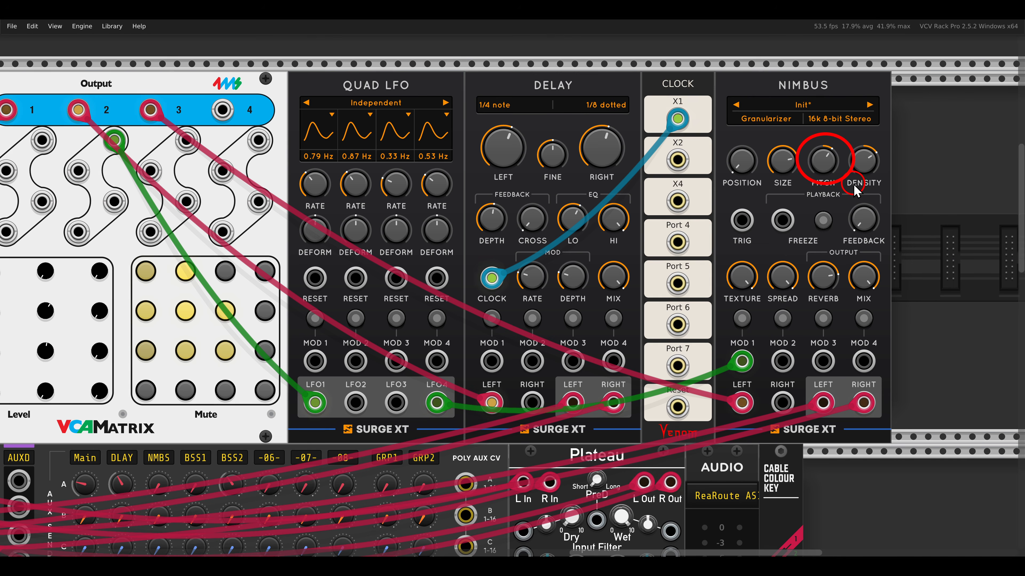
pyautogui.hscroll(-10, 724, 206)
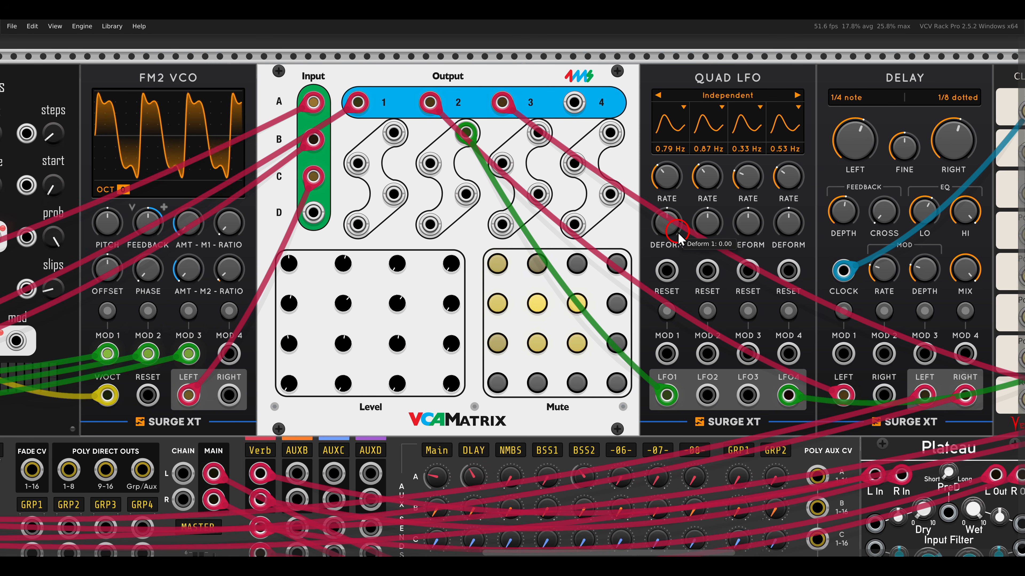
pyautogui.moveTo(401, 307)
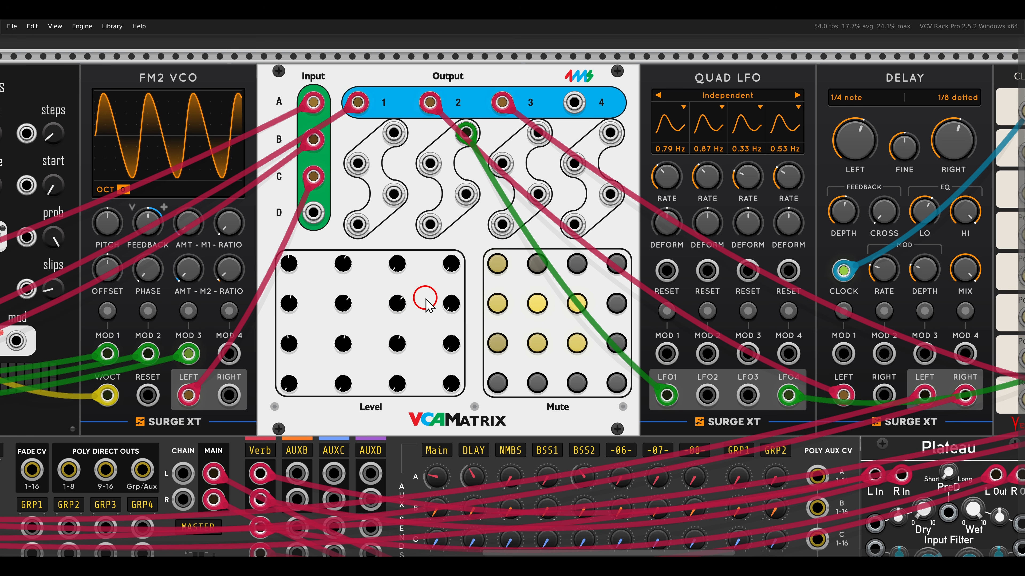
pyautogui.moveTo(374, 251); pyautogui.dragTo(418, 399)
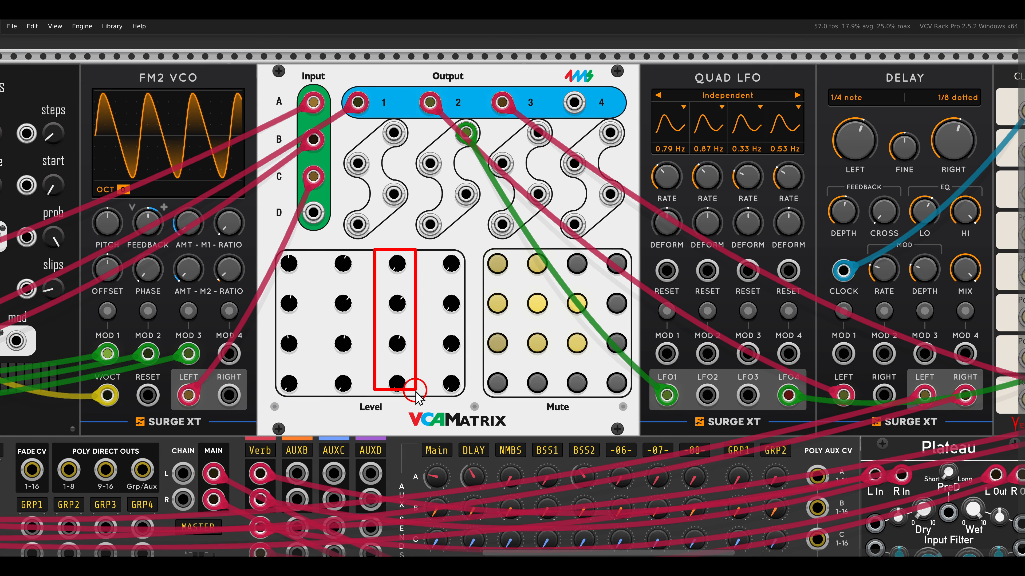
pyautogui.moveTo(487, 115); pyautogui.dragTo(553, 250)
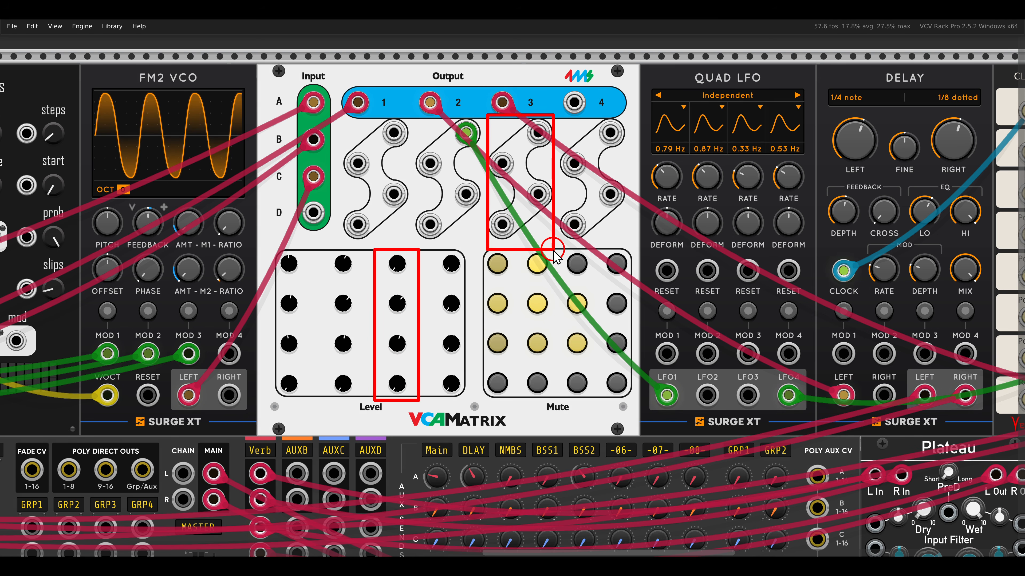
# - Patch the Quad LFO's LFO2 output into the VCAMatrix's B3 CV input and LFO3 into the C3 CV input
pyautogui.moveTo(707, 395); pyautogui.dragTo(502, 163)
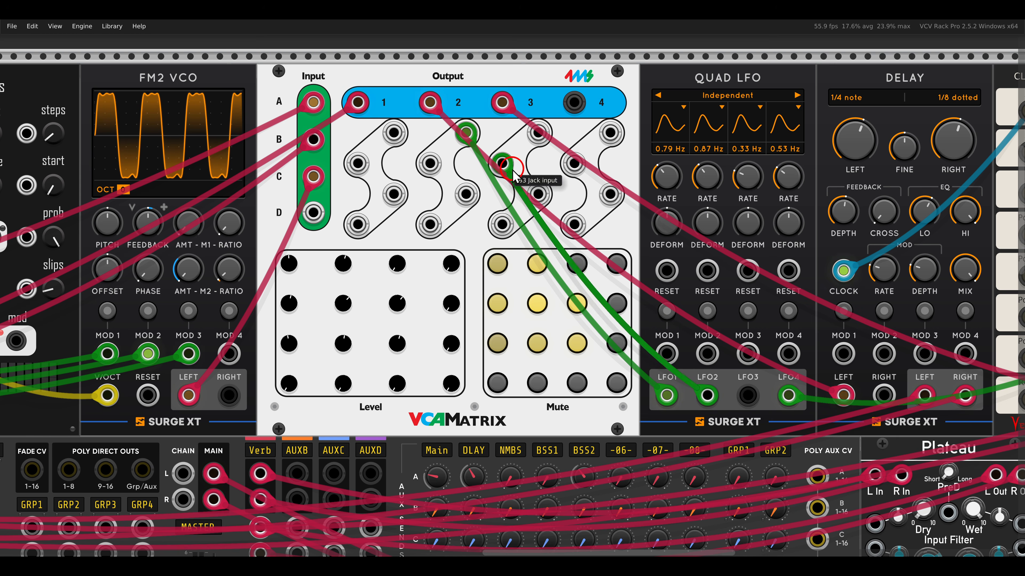
pyautogui.moveTo(537, 193); pyautogui.dragTo(747, 394)
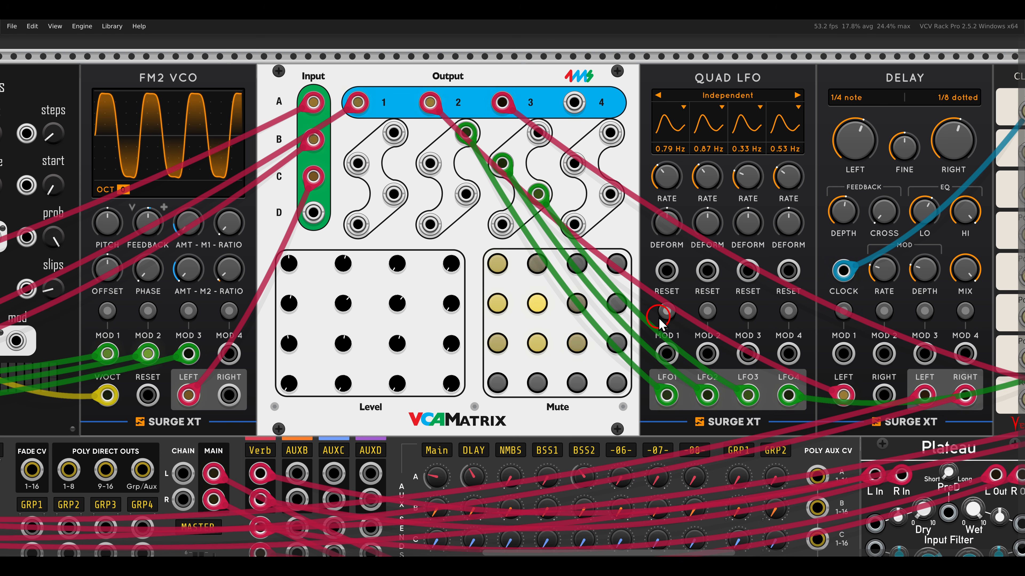
# - Examine the X4 matrix mixer's four left and right voice inputs and the two Surge XT filters it feeds
pyautogui.scroll(-2, 659, 317)
pyautogui.moveTo(453, 383); pyautogui.dragTo(635, 285)
pyautogui.moveTo(478, 387); pyautogui.dragTo(709, 236)
pyautogui.moveTo(615, 331); pyautogui.dragTo(626, 286)
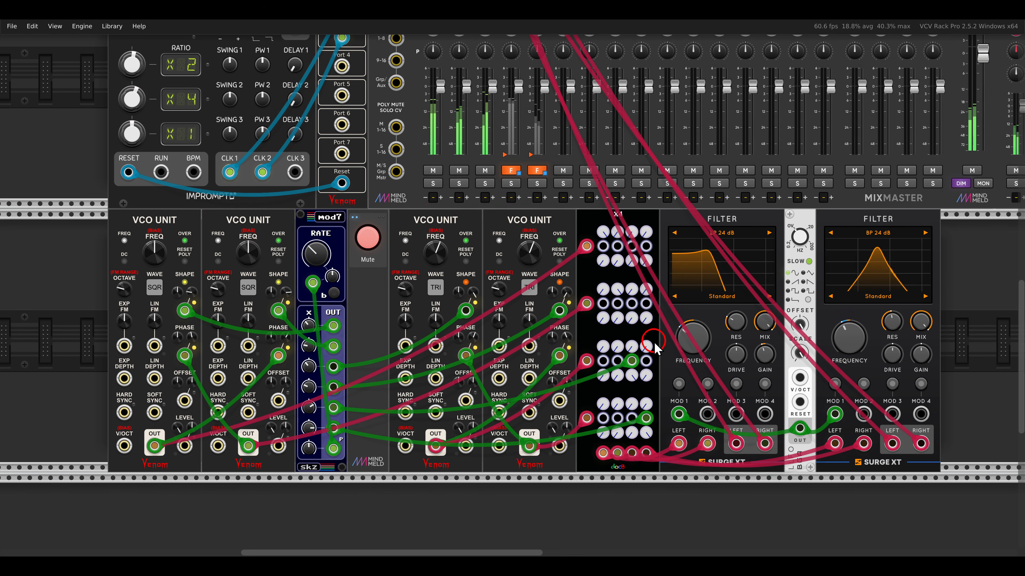
pyautogui.scroll(3, 654, 348)
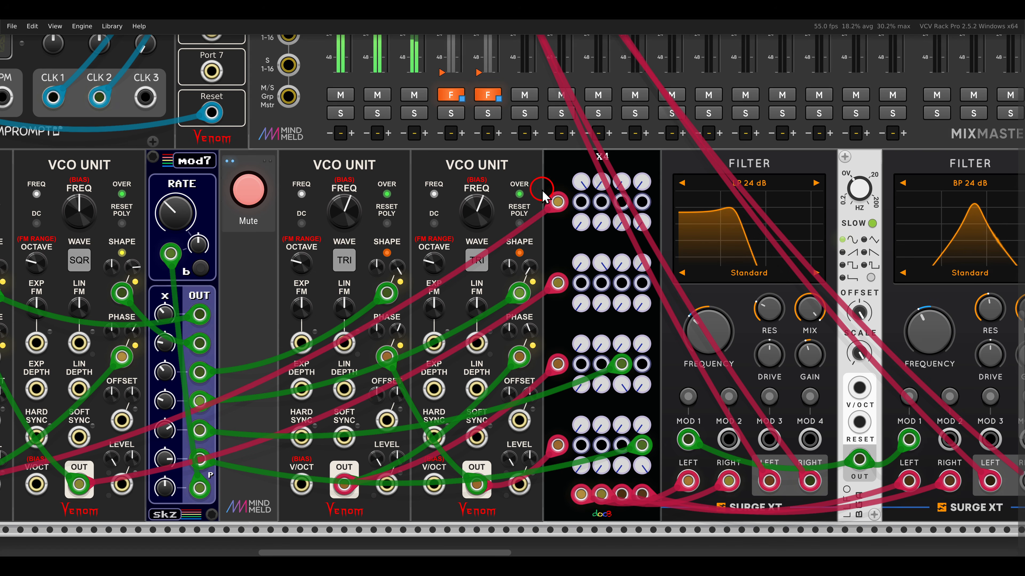
pyautogui.moveTo(528, 185); pyautogui.dragTo(539, 195)
pyautogui.moveTo(524, 265)
pyautogui.mouseDown()
pyautogui.moveTo(522, 286)
pyautogui.moveTo(533, 280)
pyautogui.mouseUp()
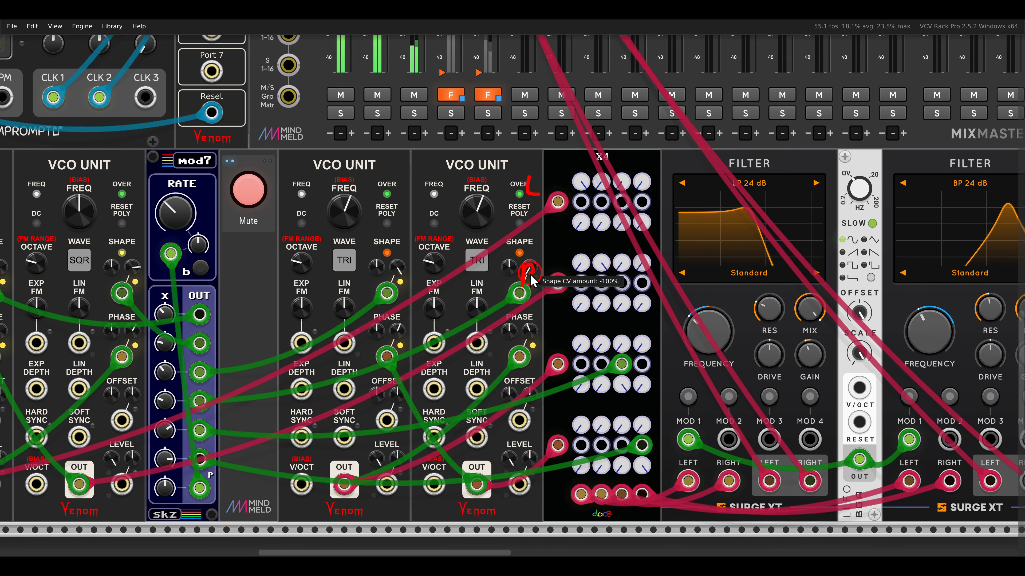
pyautogui.moveTo(523, 348); pyautogui.dragTo(534, 370)
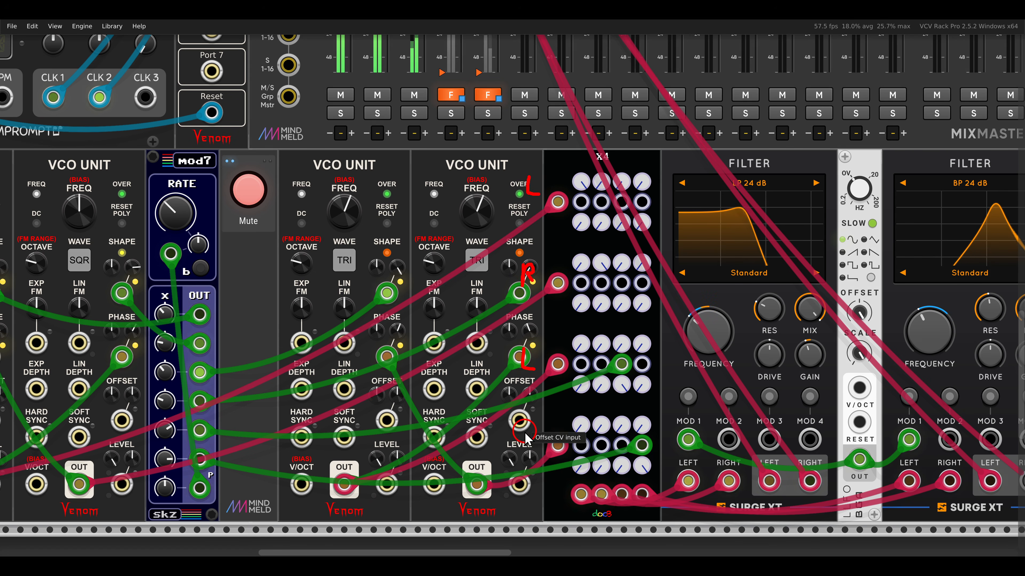
pyautogui.moveTo(524, 428)
pyautogui.mouseDown()
pyautogui.moveTo(525, 455)
pyautogui.moveTo(537, 448)
pyautogui.mouseUp()
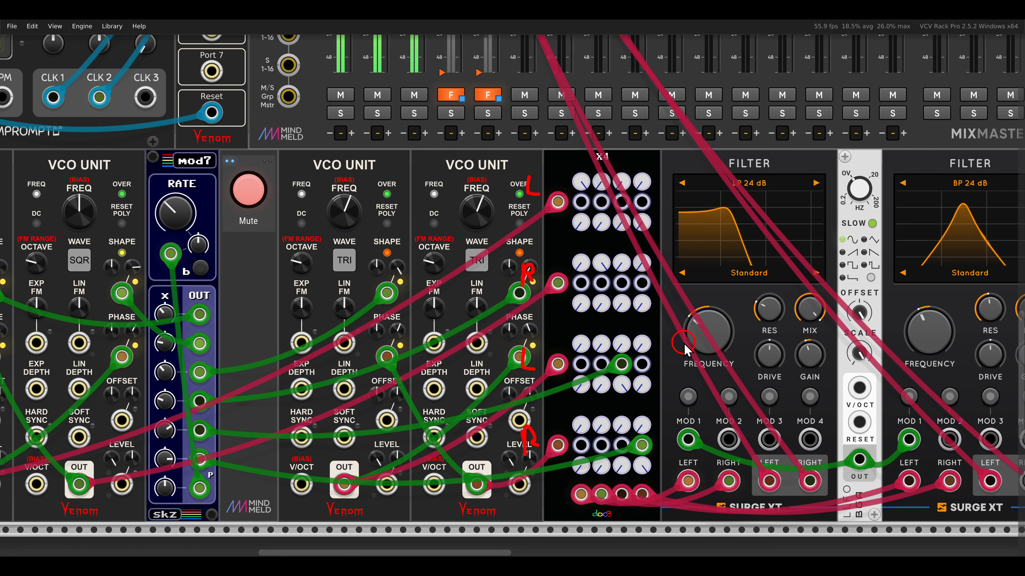
pyautogui.press('Escape')
pyautogui.moveTo(706, 146); pyautogui.dragTo(780, 181)
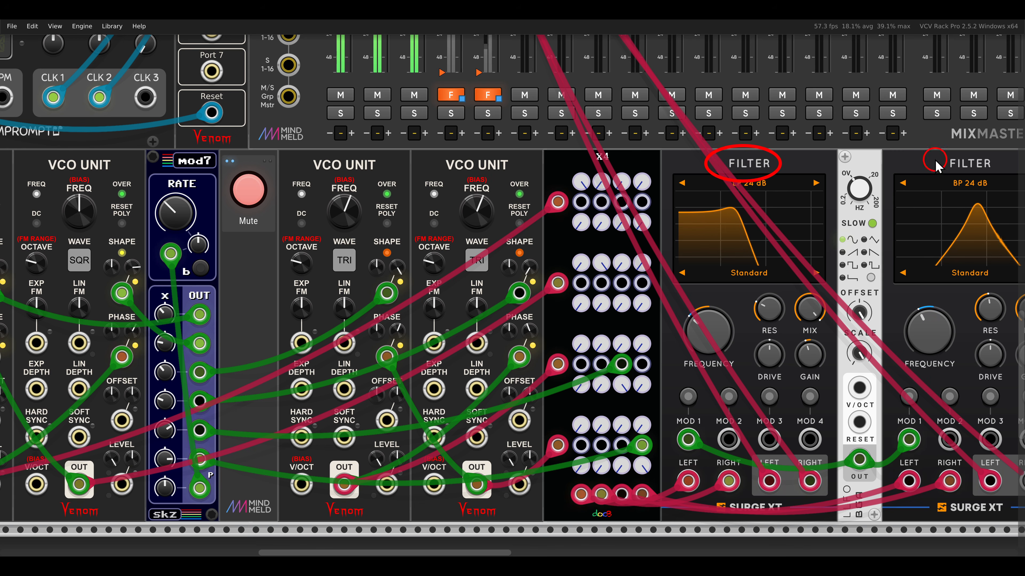
pyautogui.moveTo(931, 141); pyautogui.dragTo(990, 188)
pyautogui.press('Escape')
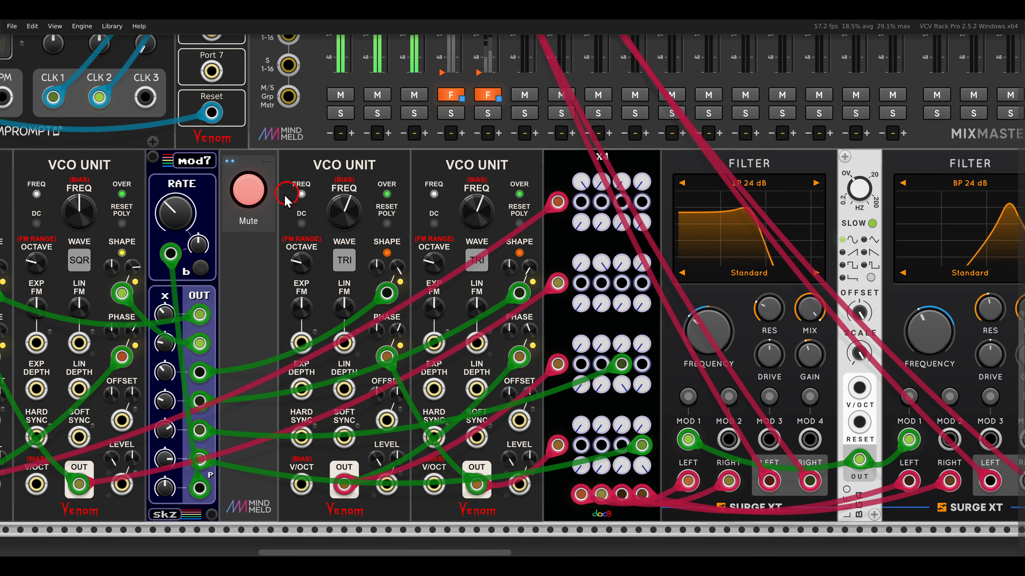
# - Disengage the Mute control beside the VCO Units to unmute the BSS1 and BSS2 mixer channels
pyautogui.click(242, 197)
pyautogui.scroll(-2, 272, 263)
pyautogui.moveTo(272, 263); pyautogui.dragTo(384, 266)
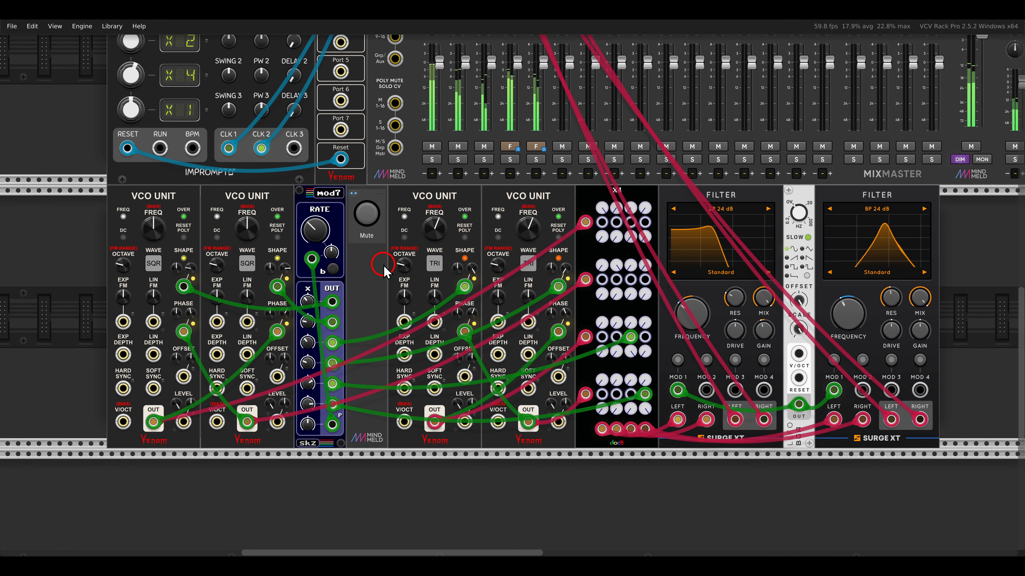
# - On the Matrix Mixer, raise input A's mix 1 level and set its mix 2 level to 92.771 %
pyautogui.scroll(-2, 494, 183)
pyautogui.moveTo(641, 117); pyautogui.dragTo(429, 293)
pyautogui.scroll(-3, 484, 238)
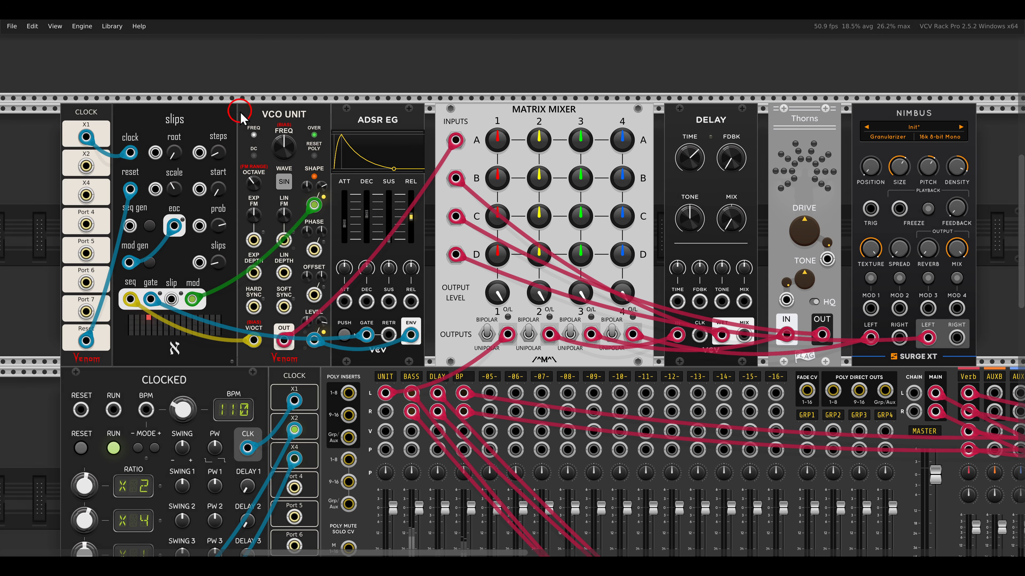
pyautogui.moveTo(247, 96); pyautogui.dragTo(316, 132)
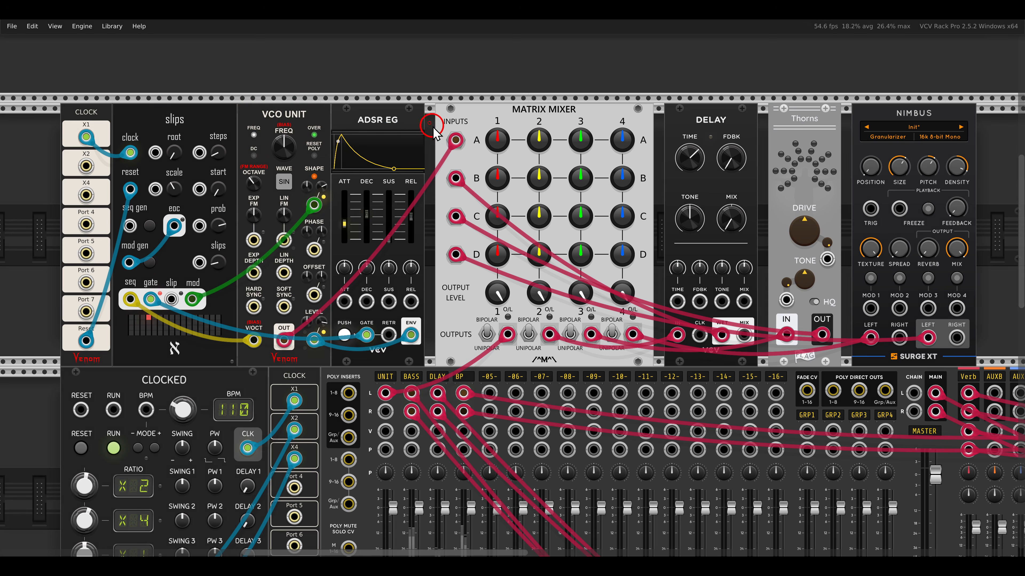
pyautogui.moveTo(430, 123); pyautogui.dragTo(469, 153)
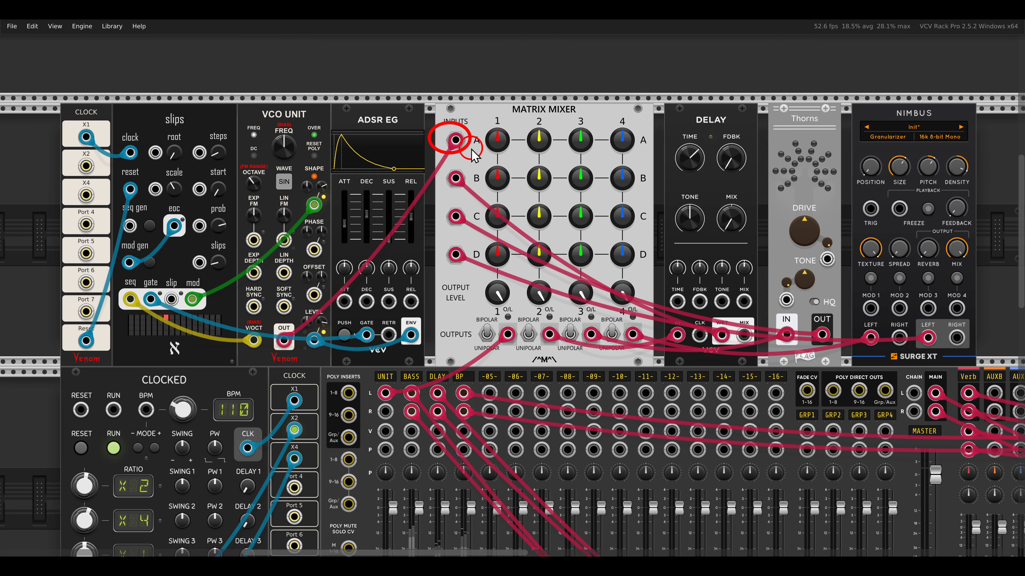
pyautogui.moveTo(483, 318); pyautogui.dragTo(524, 360)
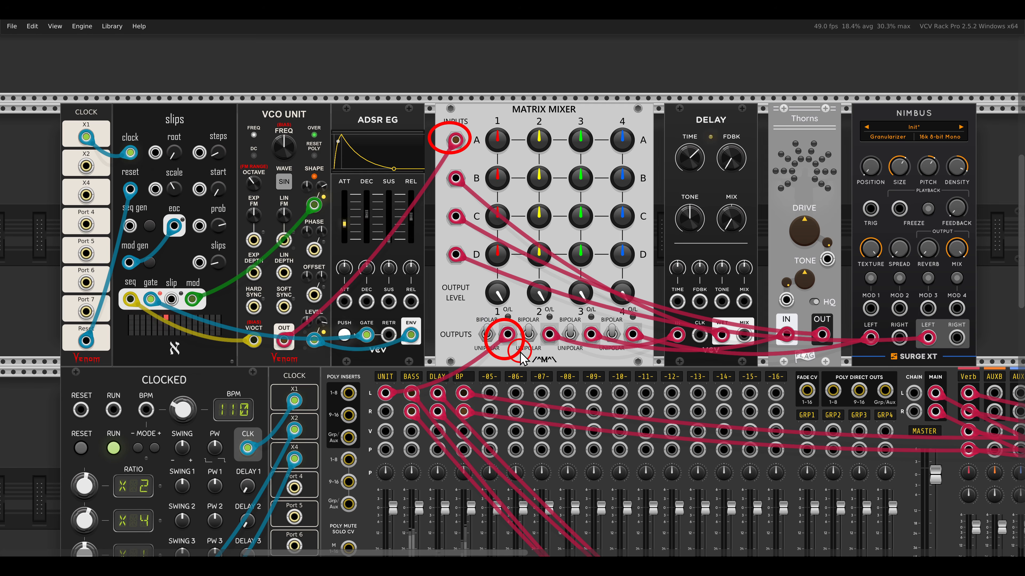
pyautogui.moveTo(497, 142); pyautogui.dragTo(481, 101)
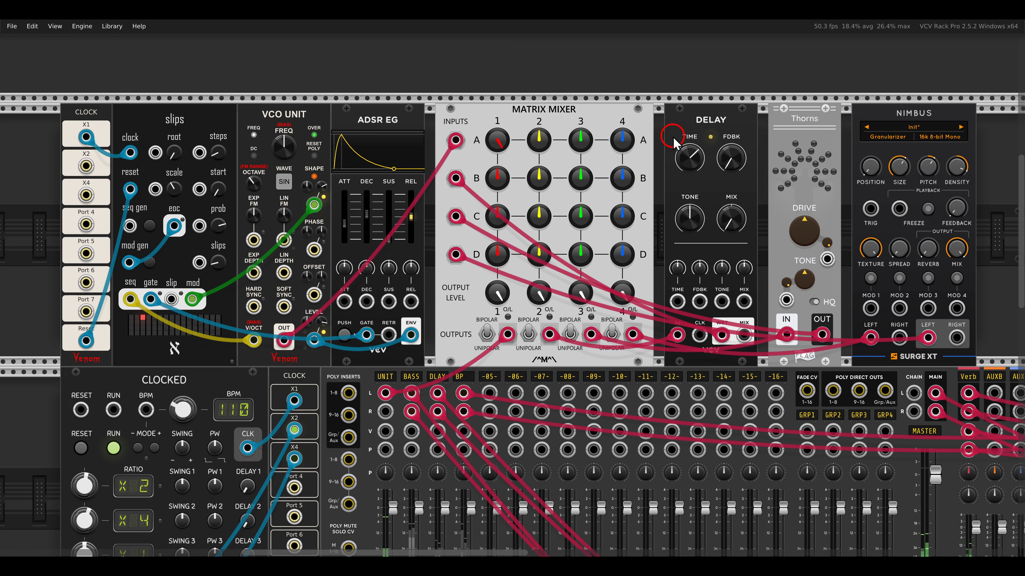
pyautogui.moveTo(519, 115)
pyautogui.mouseDown()
pyautogui.moveTo(559, 161)
pyautogui.moveTo(535, 134)
pyautogui.moveTo(512, 61)
pyautogui.mouseUp()
pyautogui.press('Escape')
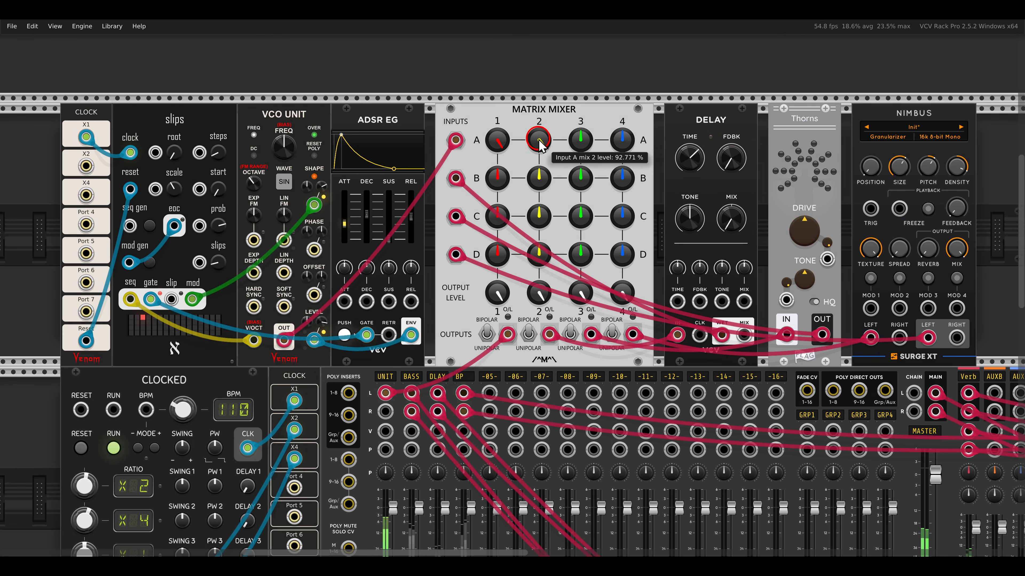
# - On the Matrix Mixer, raise input A's mix 2 level to maximum and set input B's mix 1 level to 66.867 %
pyautogui.moveTo(538, 142); pyautogui.dragTo(527, 107)
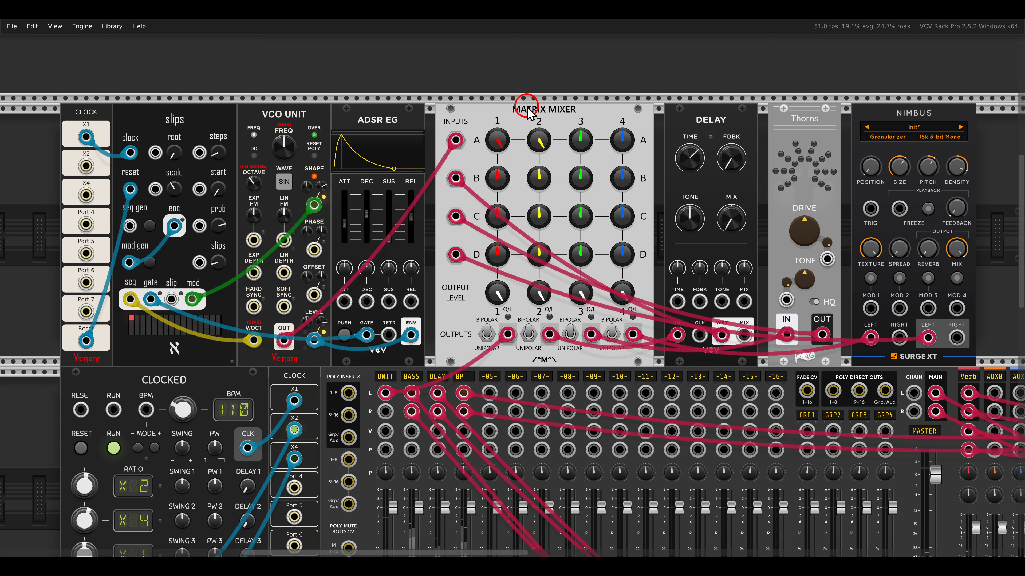
pyautogui.moveTo(472, 168)
pyautogui.mouseDown()
pyautogui.moveTo(449, 161)
pyautogui.moveTo(434, 187)
pyautogui.moveTo(472, 195)
pyautogui.moveTo(505, 178)
pyautogui.moveTo(493, 177)
pyautogui.moveTo(472, 129)
pyautogui.mouseUp()
pyautogui.moveTo(507, 179)
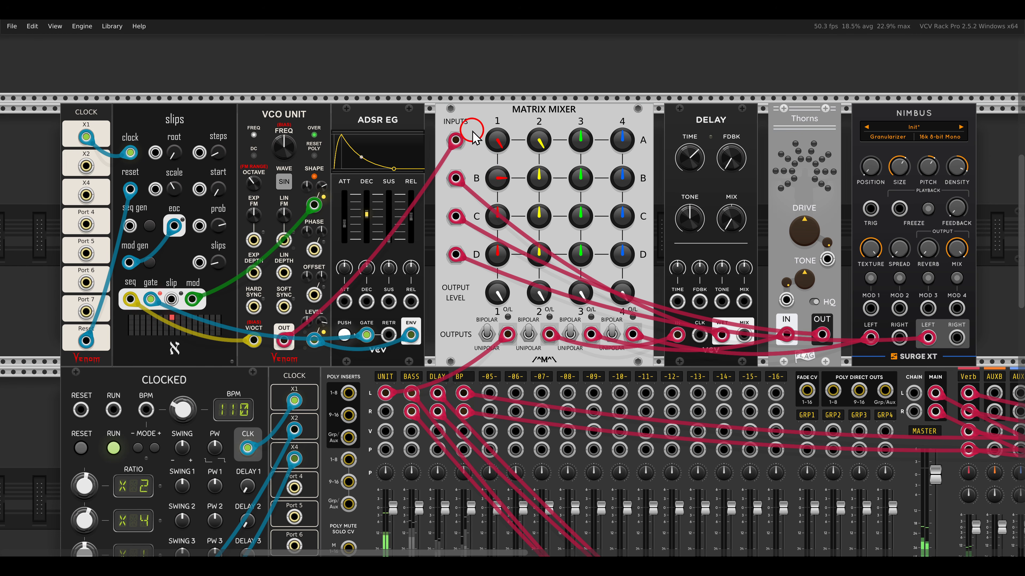
pyautogui.moveTo(492, 180); pyautogui.dragTo(493, 173)
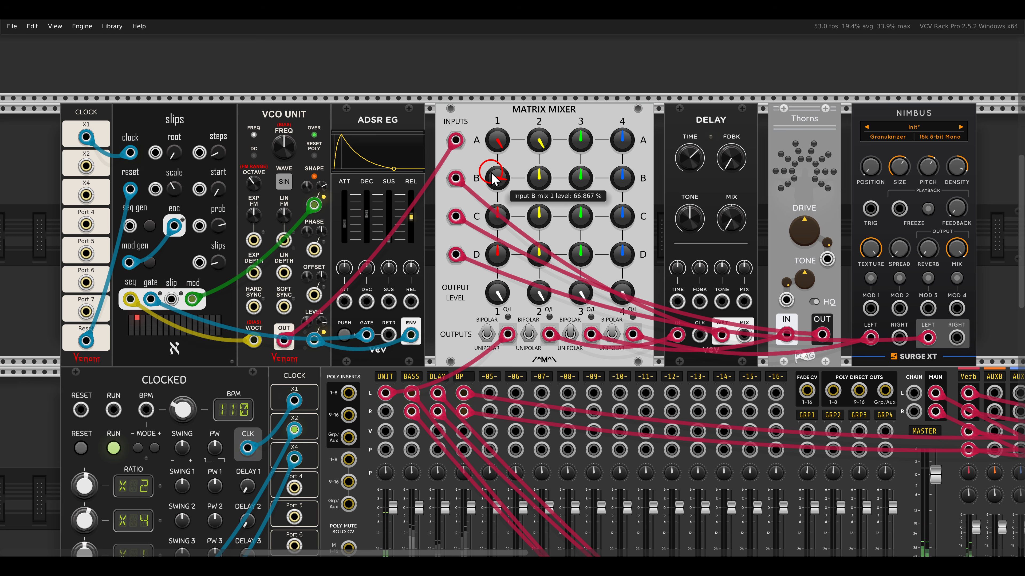
# - Try input B's mix 2 level at 57.831 % on the Matrix Mixer and reset it to 0 %
pyautogui.moveTo(520, 161); pyautogui.dragTo(557, 199)
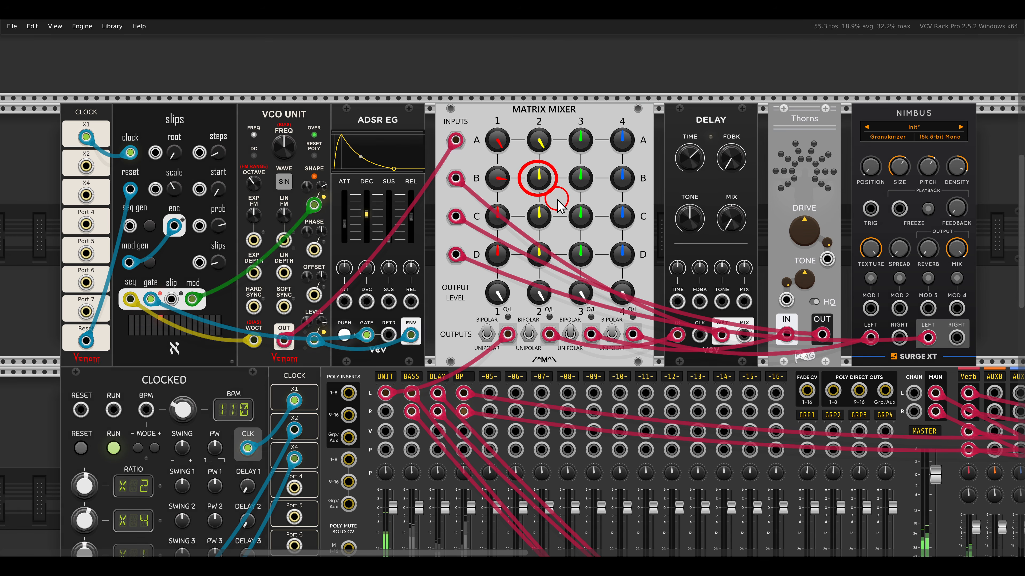
pyautogui.moveTo(459, 176)
pyautogui.mouseDown()
pyautogui.moveTo(532, 177)
pyautogui.moveTo(539, 298)
pyautogui.moveTo(548, 313)
pyautogui.mouseUp()
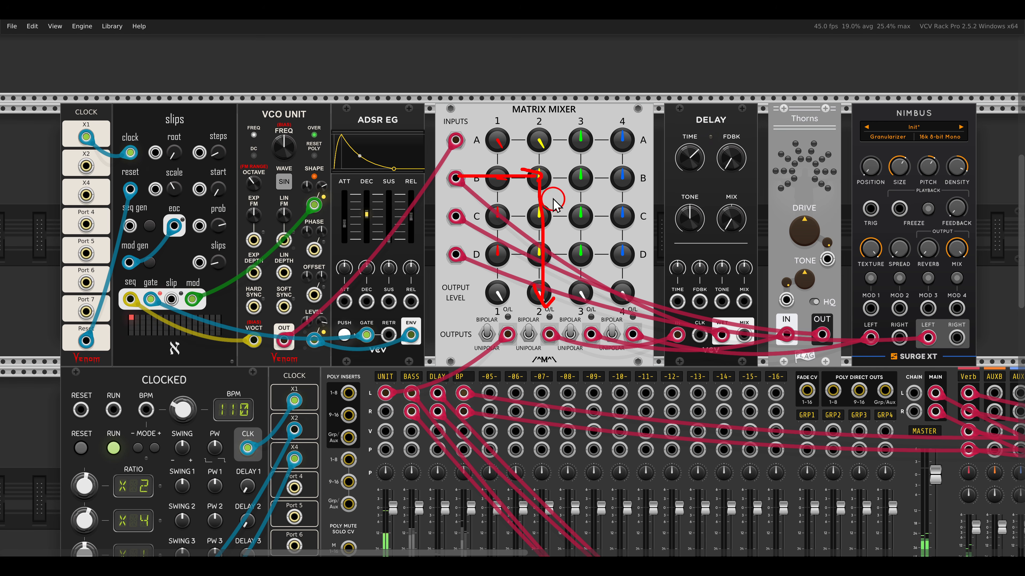
pyautogui.moveTo(536, 181); pyautogui.dragTo(509, 134)
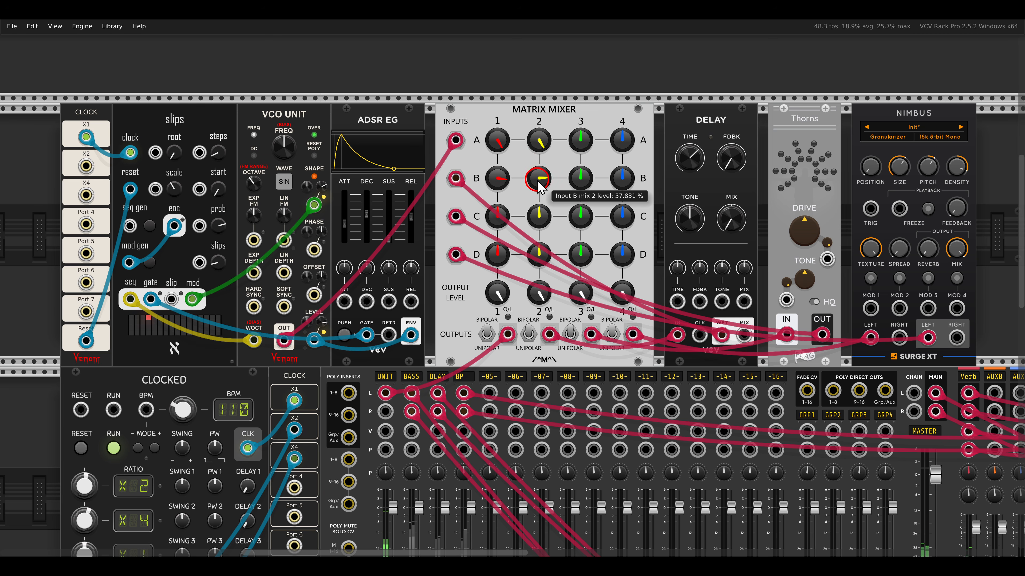
pyautogui.moveTo(538, 182)
pyautogui.mouseDown()
pyautogui.moveTo(523, 146)
pyautogui.moveTo(524, 191)
pyautogui.moveTo(518, 161)
pyautogui.moveTo(524, 180)
pyautogui.moveTo(538, 182)
pyautogui.mouseUp()
pyautogui.doubleClick(543, 178)
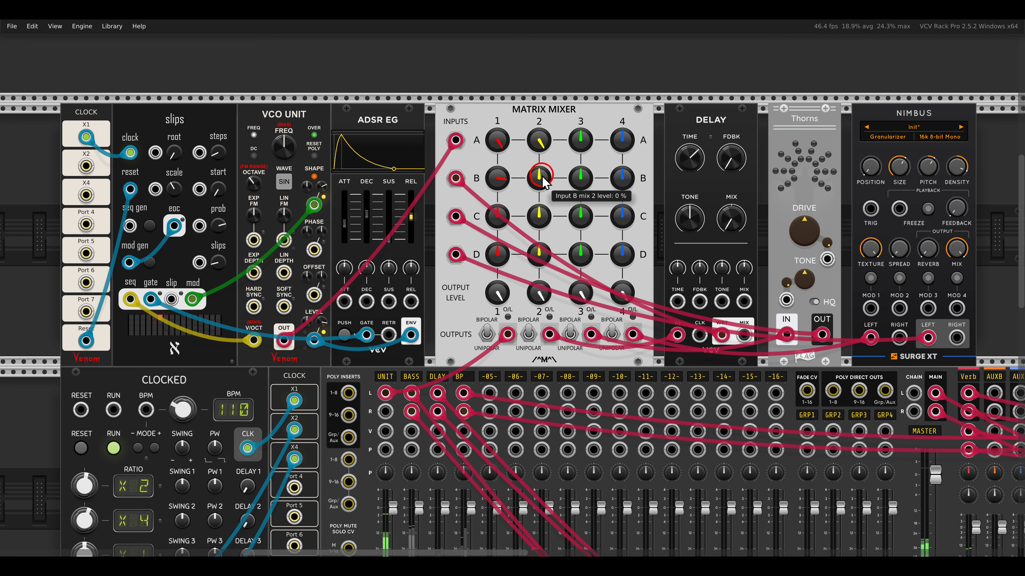
# - Raise input B's mix 3 level to maximum so the delay's wet signal feeds Thorns
pyautogui.moveTo(780, 100); pyautogui.dragTo(826, 134)
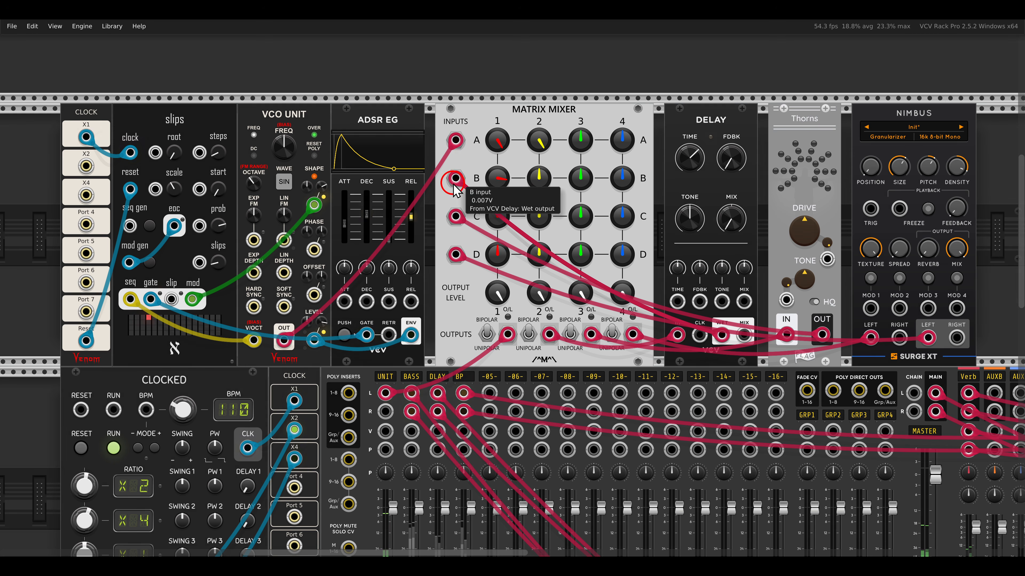
pyautogui.moveTo(452, 182)
pyautogui.mouseDown()
pyautogui.moveTo(577, 180)
pyautogui.moveTo(583, 260)
pyautogui.mouseUp()
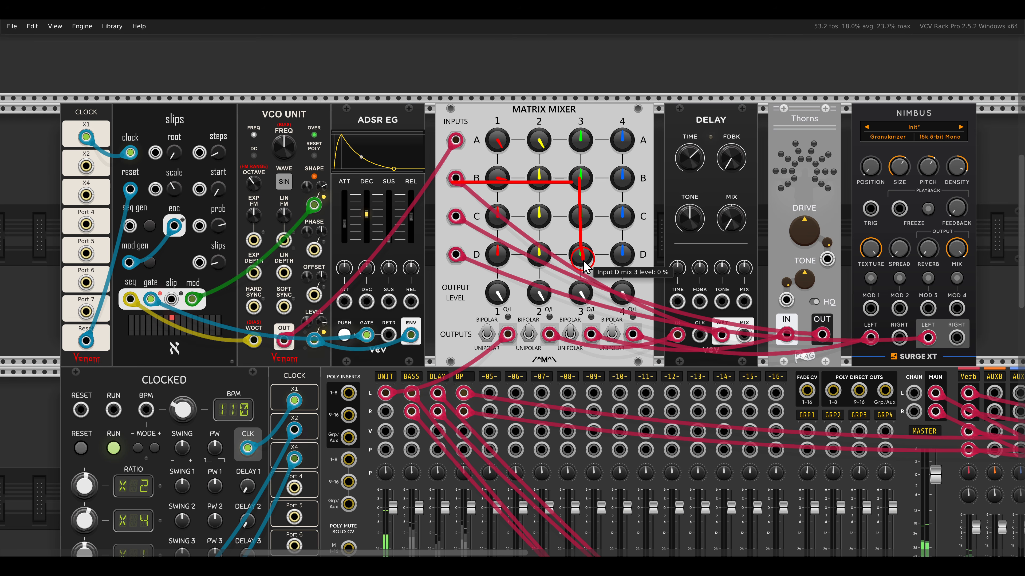
pyautogui.press('Escape')
pyautogui.moveTo(580, 186); pyautogui.dragTo(545, 77)
pyautogui.click(550, 146)
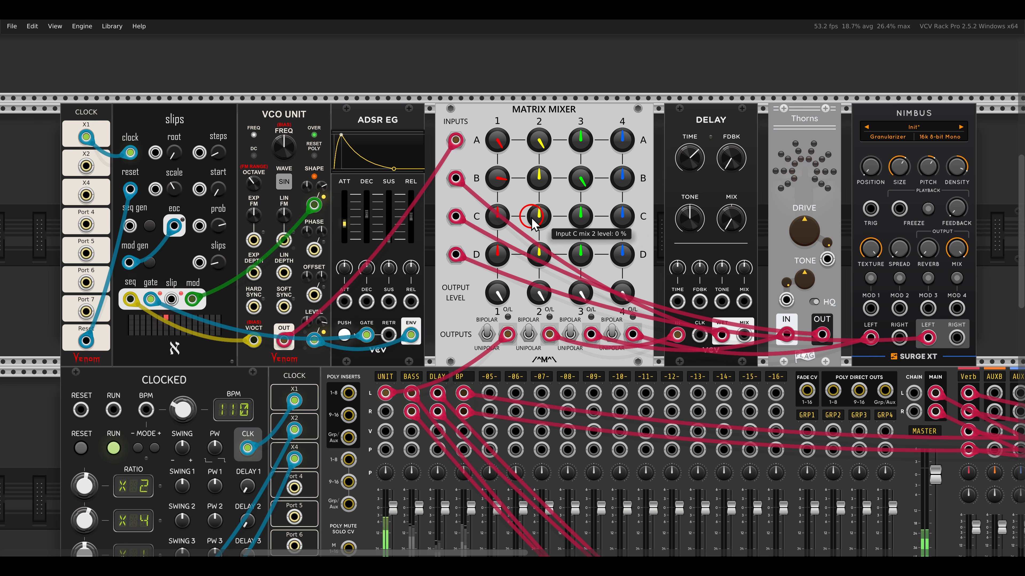
# - Bring input C's mix 2 level to about 44 % and raise the Thorns drive and tone slightly
pyautogui.moveTo(460, 221)
pyautogui.mouseDown()
pyautogui.moveTo(535, 216)
pyautogui.moveTo(534, 251)
pyautogui.moveTo(523, 234)
pyautogui.moveTo(554, 242)
pyautogui.moveTo(522, 195)
pyautogui.moveTo(535, 221)
pyautogui.mouseUp()
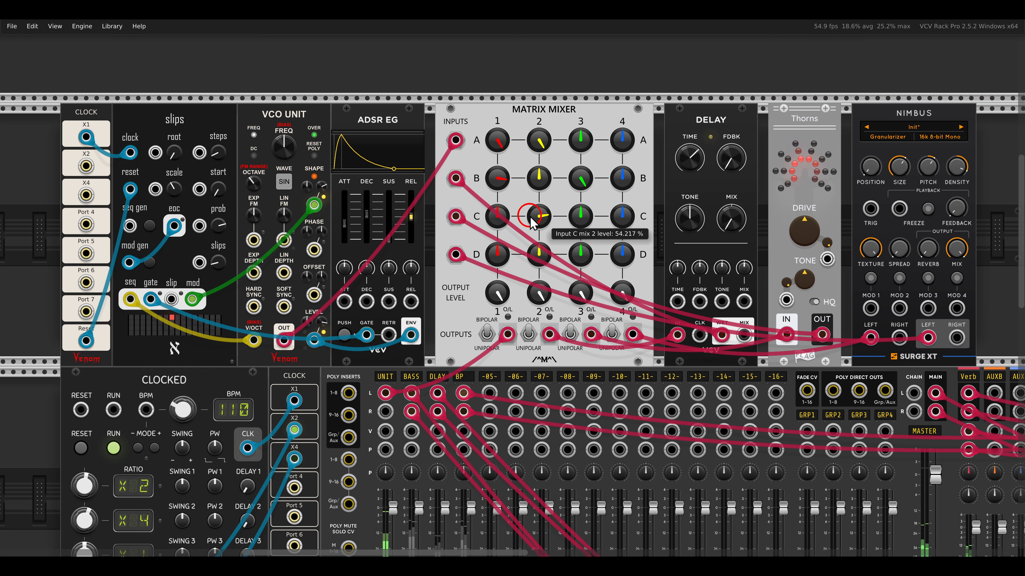
pyautogui.moveTo(530, 204); pyautogui.dragTo(537, 209)
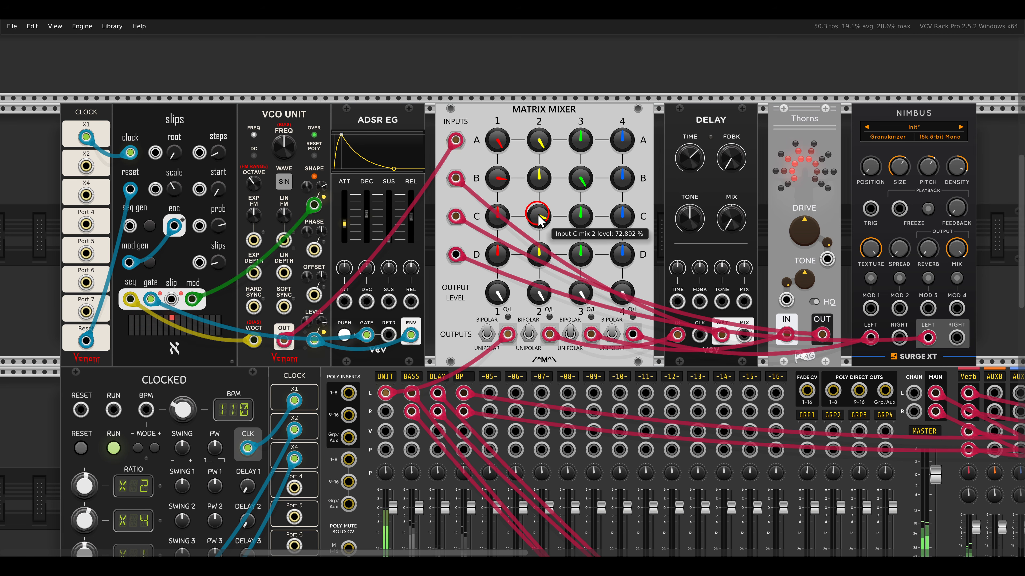
pyautogui.moveTo(540, 221)
pyautogui.mouseDown()
pyautogui.moveTo(540, 238)
pyautogui.moveTo(532, 210)
pyautogui.mouseUp()
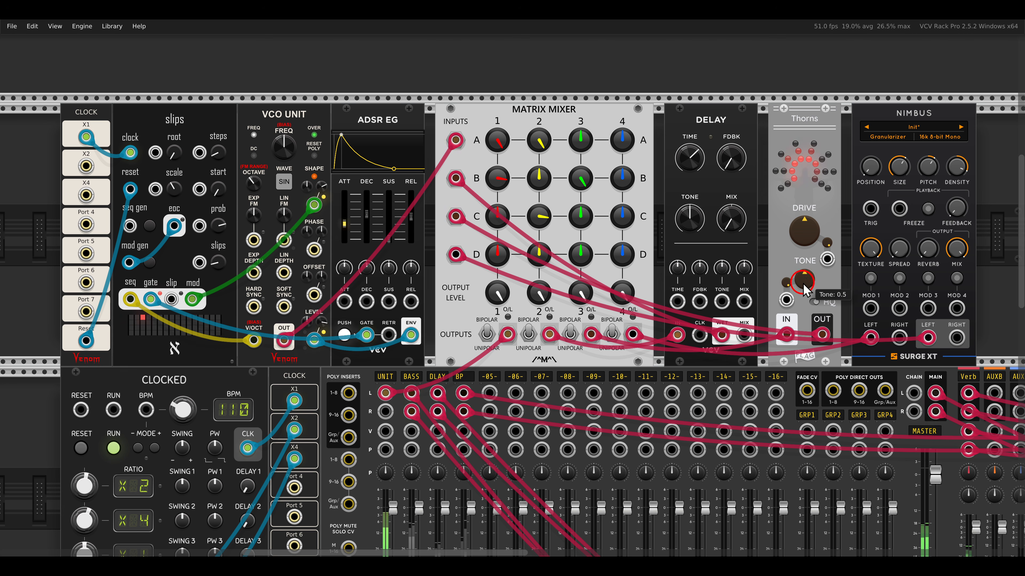
pyautogui.moveTo(802, 283)
pyautogui.mouseDown()
pyautogui.moveTo(780, 247)
pyautogui.moveTo(785, 209)
pyautogui.mouseUp()
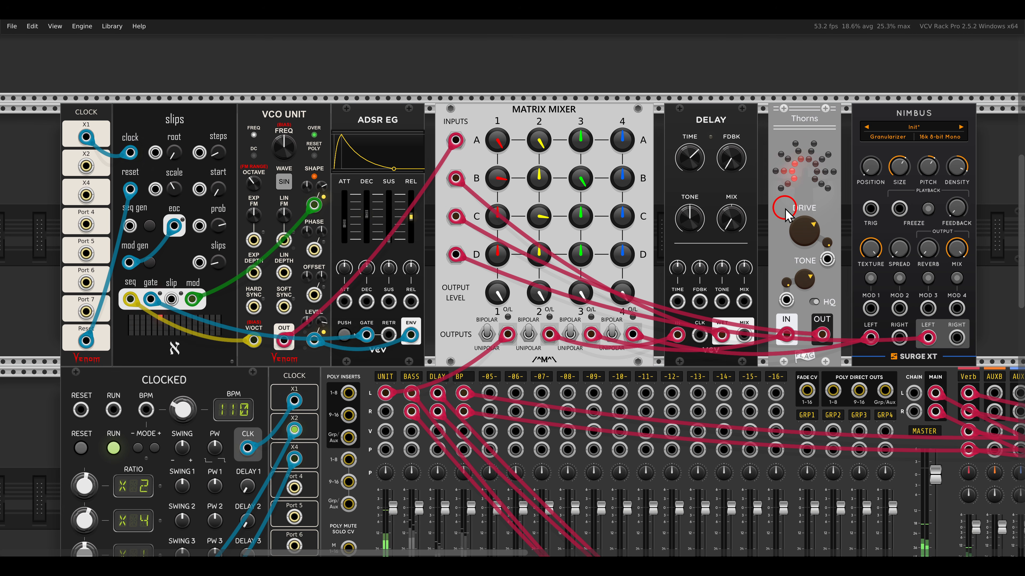
pyautogui.moveTo(540, 209); pyautogui.dragTo(545, 224)
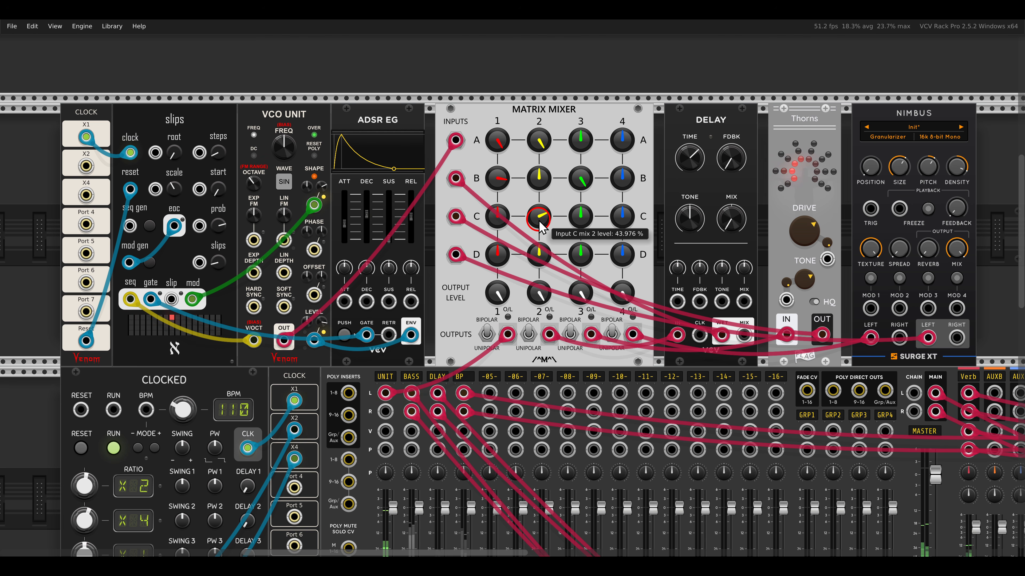
pyautogui.moveTo(537, 220)
pyautogui.mouseDown()
pyautogui.moveTo(523, 206)
pyautogui.moveTo(530, 226)
pyautogui.mouseUp()
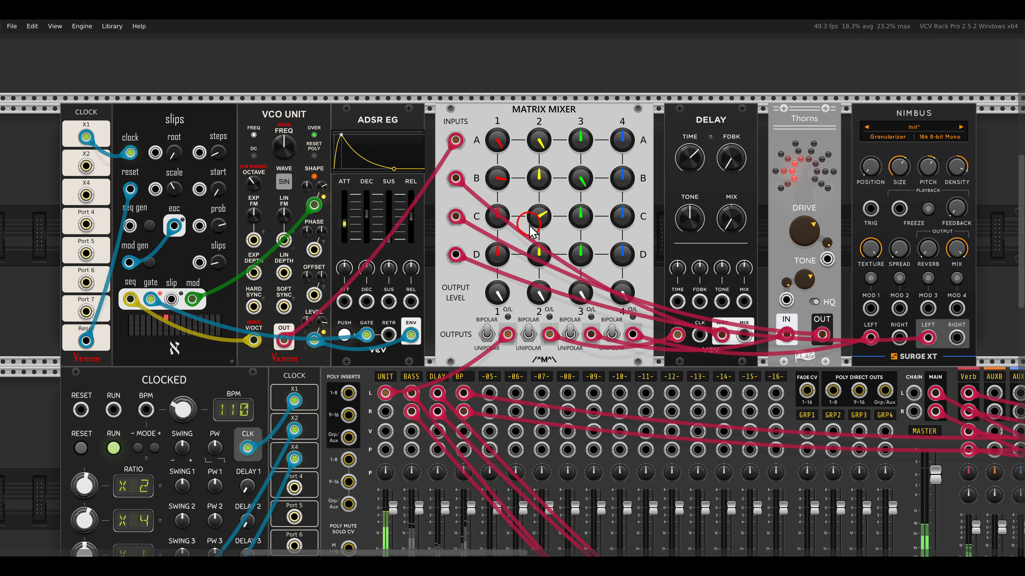
# - Raise input C's mix 4 level to maximum on the Matrix Mixer to feed the Nimbus granulator
pyautogui.moveTo(879, 98); pyautogui.dragTo(940, 130)
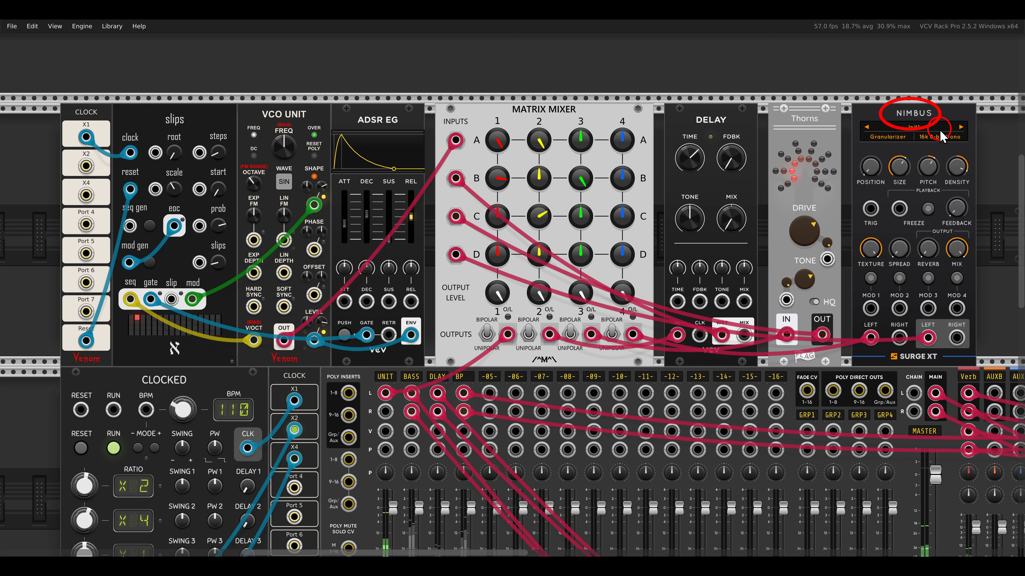
pyautogui.moveTo(622, 216); pyautogui.dragTo(601, 118)
pyautogui.moveTo(450, 215)
pyautogui.mouseDown()
pyautogui.moveTo(626, 220)
pyautogui.moveTo(623, 303)
pyautogui.moveTo(631, 279)
pyautogui.moveTo(644, 283)
pyautogui.mouseUp()
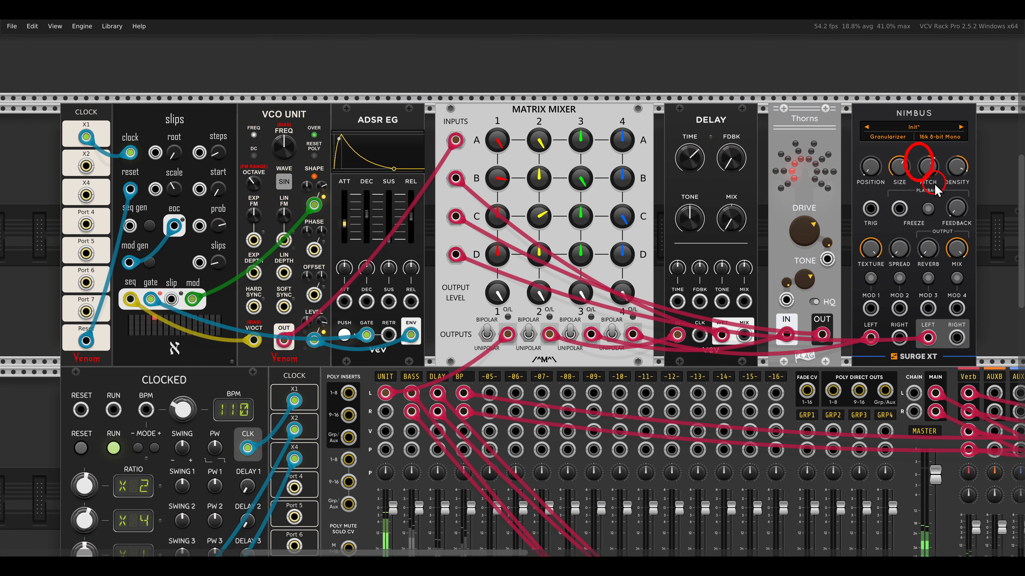
pyautogui.moveTo(935, 190); pyautogui.dragTo(945, 199)
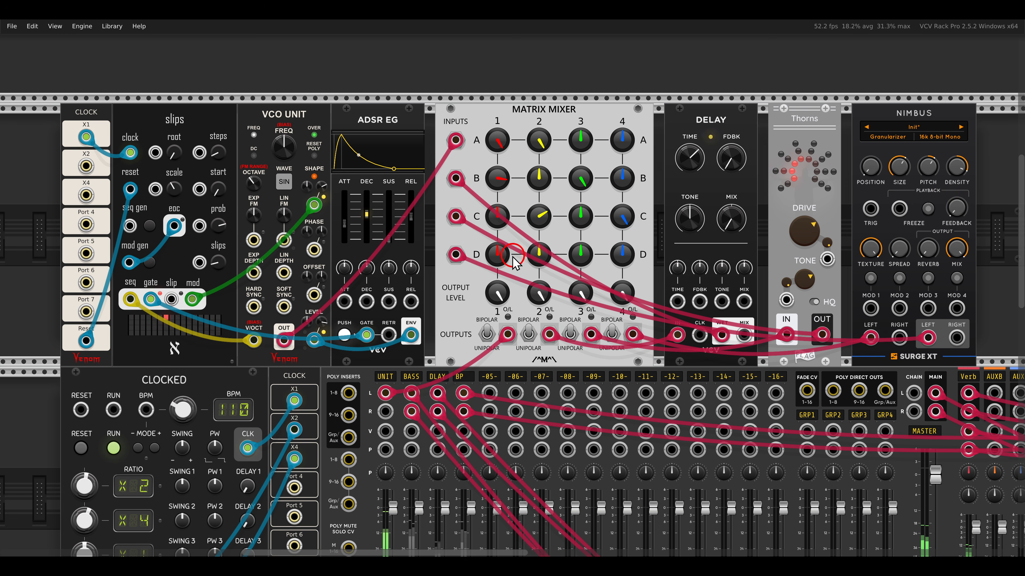
# - Raise input D's and input B's mix 2 levels and trim both back to moderate amounts
pyautogui.moveTo(462, 259)
pyautogui.mouseDown()
pyautogui.moveTo(534, 255)
pyautogui.moveTo(535, 285)
pyautogui.moveTo(535, 259)
pyautogui.moveTo(521, 249)
pyautogui.mouseUp()
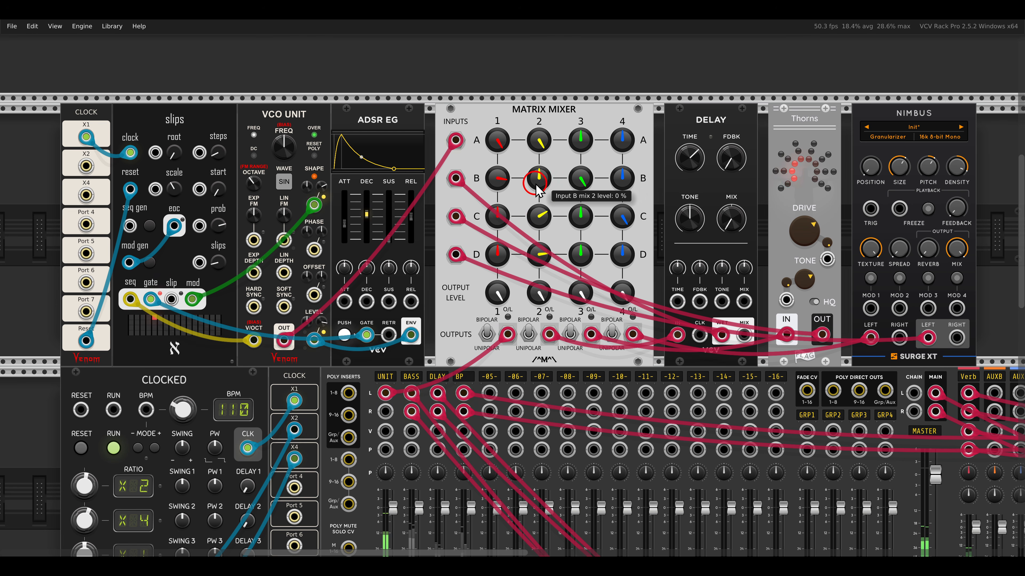
pyautogui.moveTo(519, 151); pyautogui.dragTo(540, 199)
pyautogui.moveTo(535, 247); pyautogui.dragTo(535, 265)
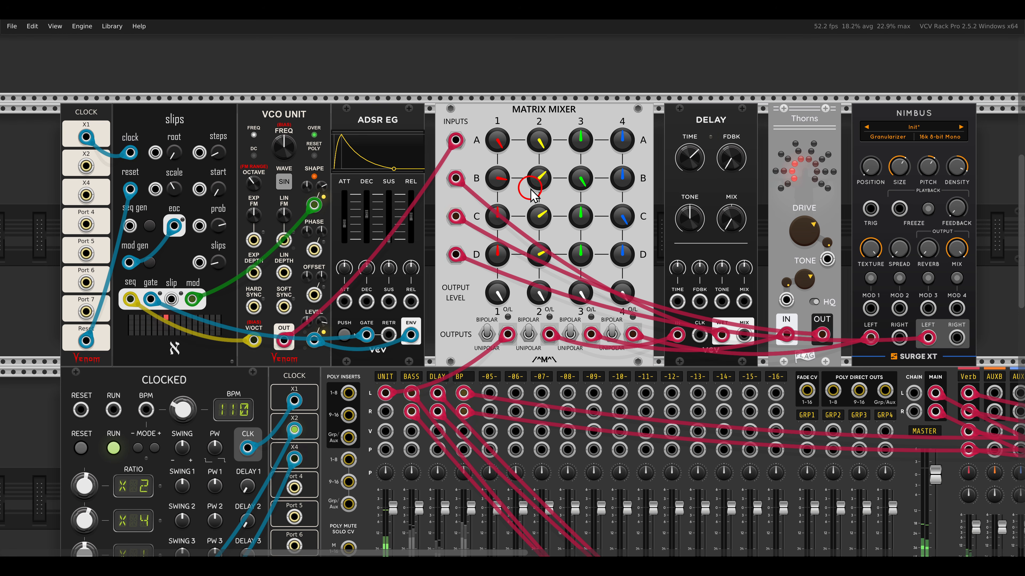
pyautogui.moveTo(533, 186); pyautogui.dragTo(534, 202)
pyautogui.moveTo(538, 245)
pyautogui.mouseDown()
pyautogui.moveTo(534, 216)
pyautogui.moveTo(537, 264)
pyautogui.mouseUp()
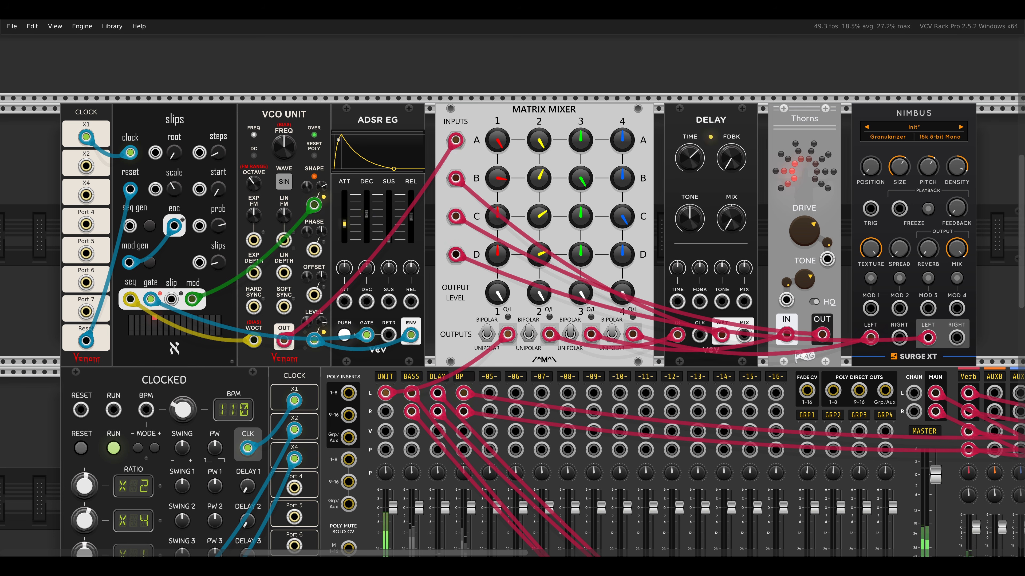
# - Reset the MATRIX44 mixes 4A, 3A, 3D, 2C, 1D and 1B to 0 % and disengage the Mute control beside the VCO Units
pyautogui.scroll(-5, 534, 284)
pyautogui.scroll(-10, 533, 282)
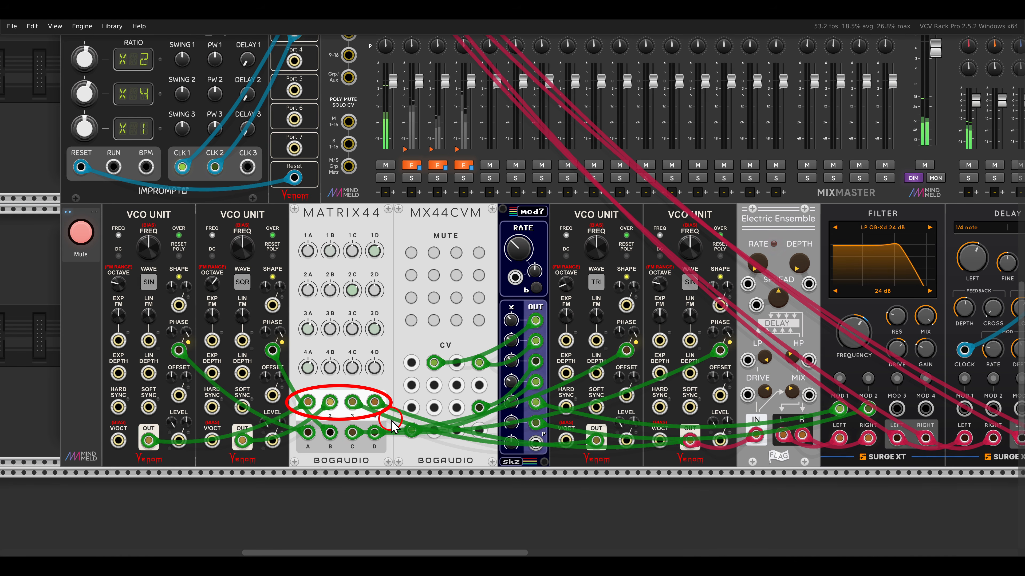
pyautogui.moveTo(380, 407); pyautogui.dragTo(473, 407)
pyautogui.scroll(2, 424, 405)
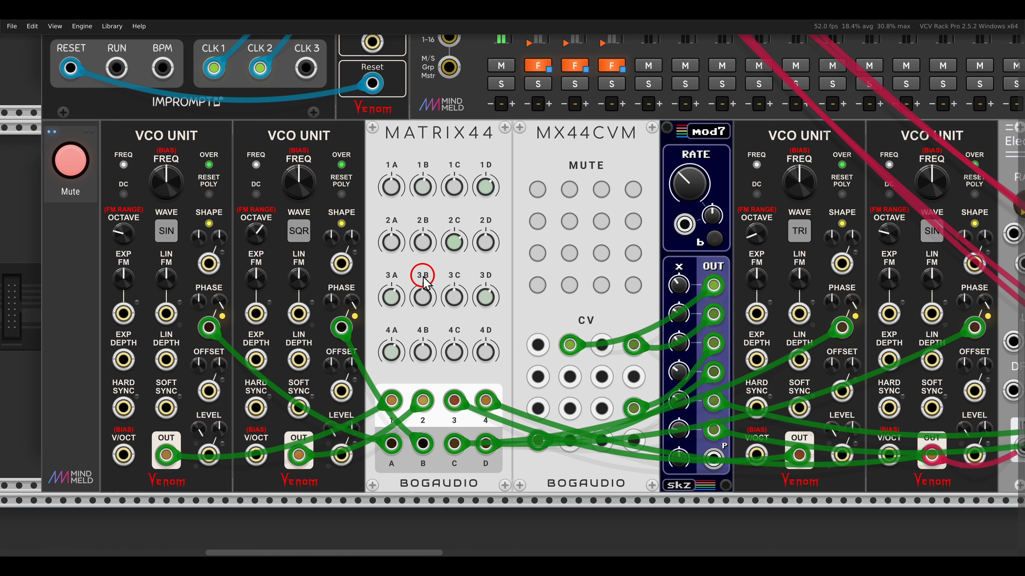
pyautogui.doubleClick(391, 352)
pyautogui.doubleClick(391, 297)
pyautogui.doubleClick(485, 298)
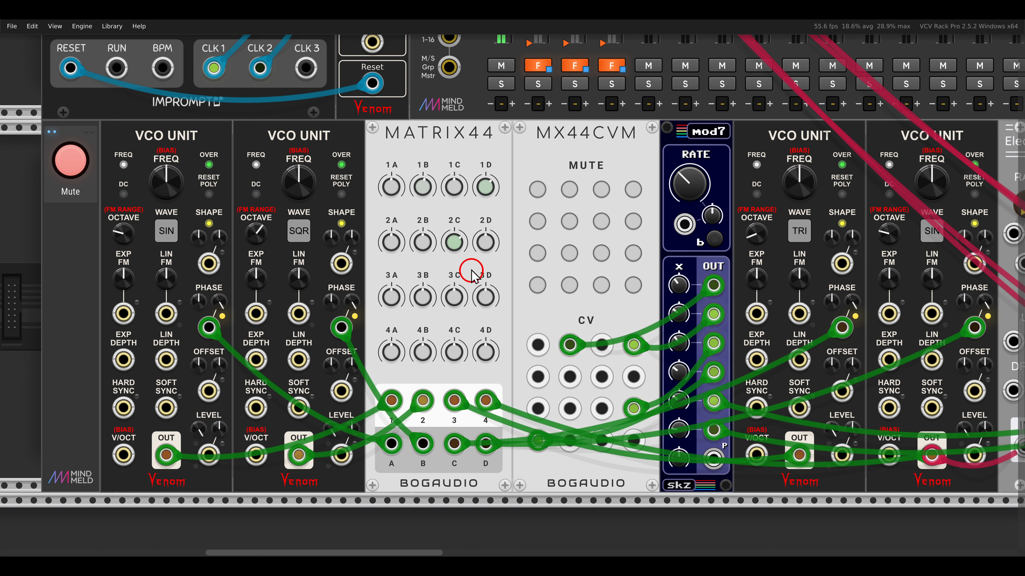
pyautogui.doubleClick(453, 242)
pyautogui.doubleClick(486, 186)
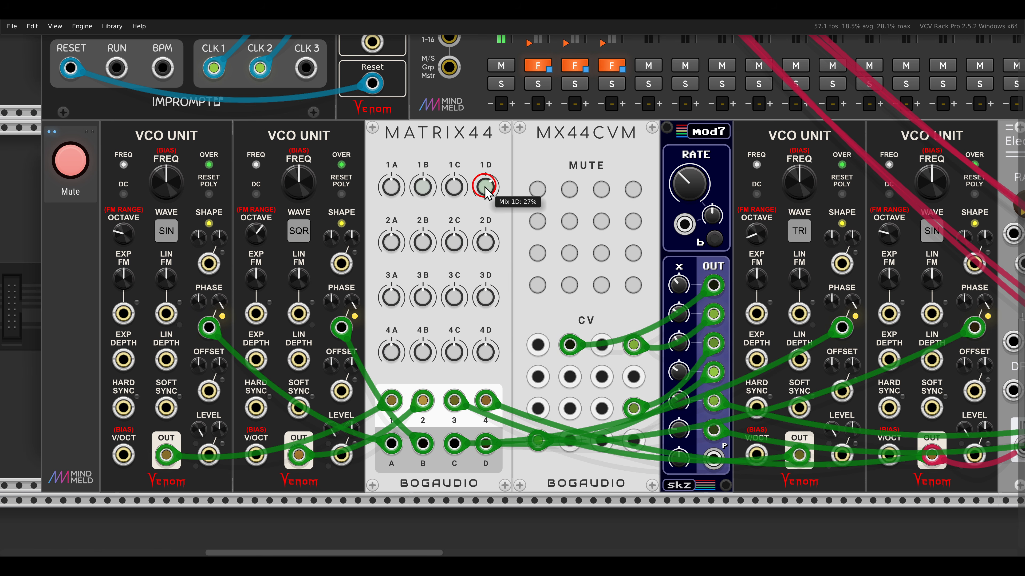
pyautogui.doubleClick(422, 187)
pyautogui.click(69, 160)
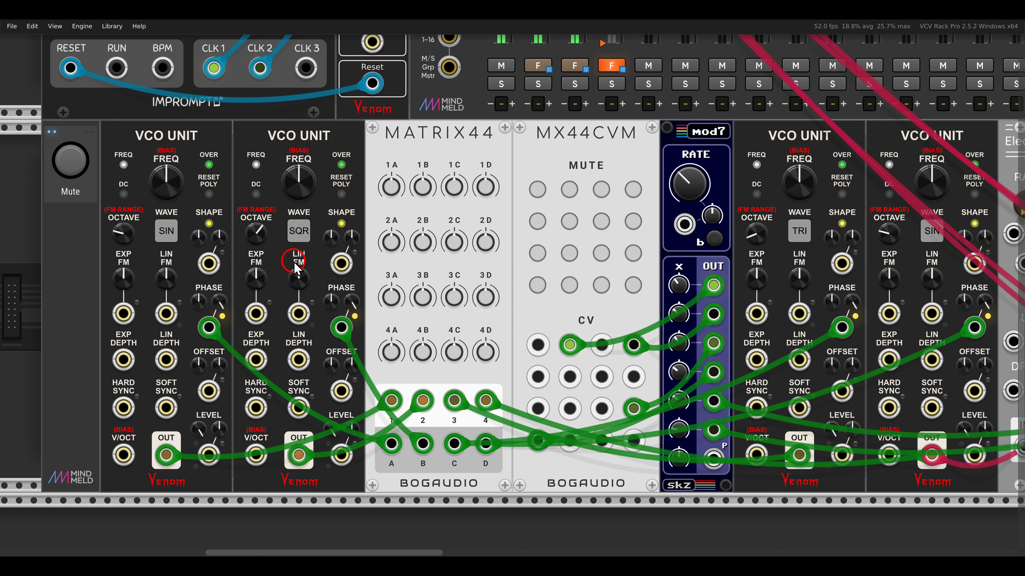
# - On MATRIX44, raise mixes 2A, 1D, 2D, 2C and 3B, and set mix 3A to 10.5 %
pyautogui.moveTo(388, 238); pyautogui.dragTo(383, 212)
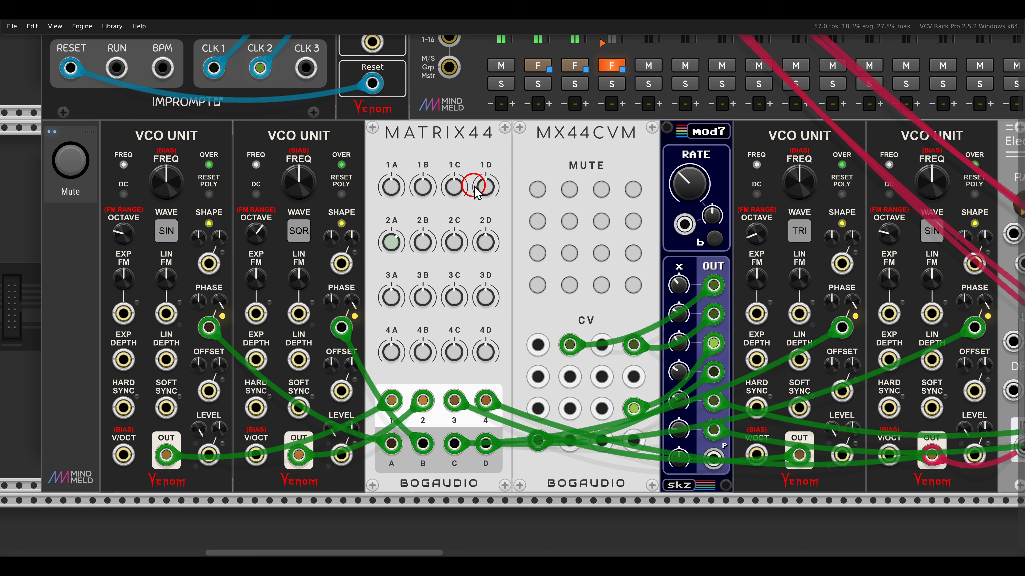
pyautogui.moveTo(476, 184); pyautogui.dragTo(478, 167)
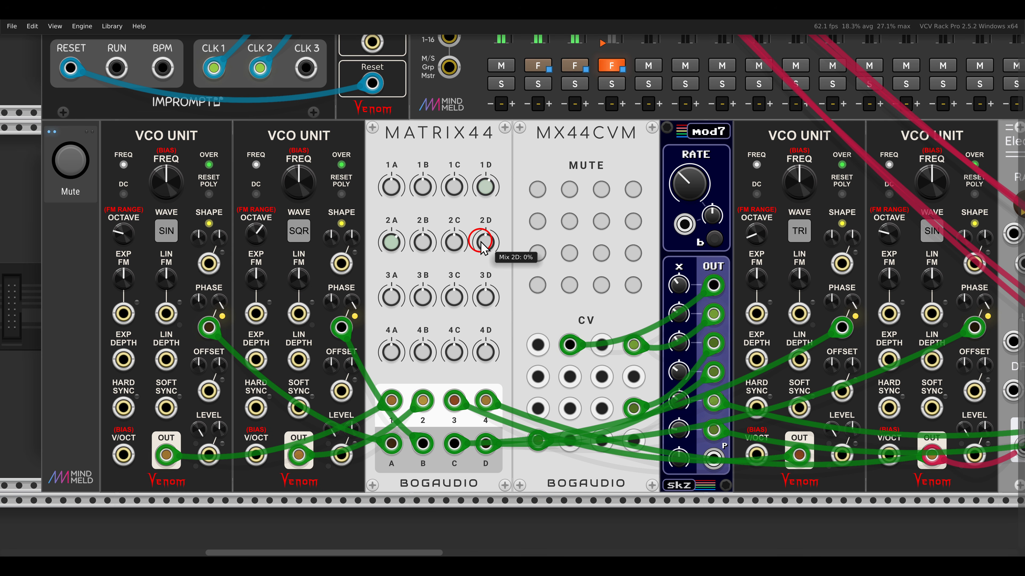
pyautogui.moveTo(484, 238); pyautogui.dragTo(453, 235)
pyautogui.moveTo(422, 297); pyautogui.dragTo(392, 296)
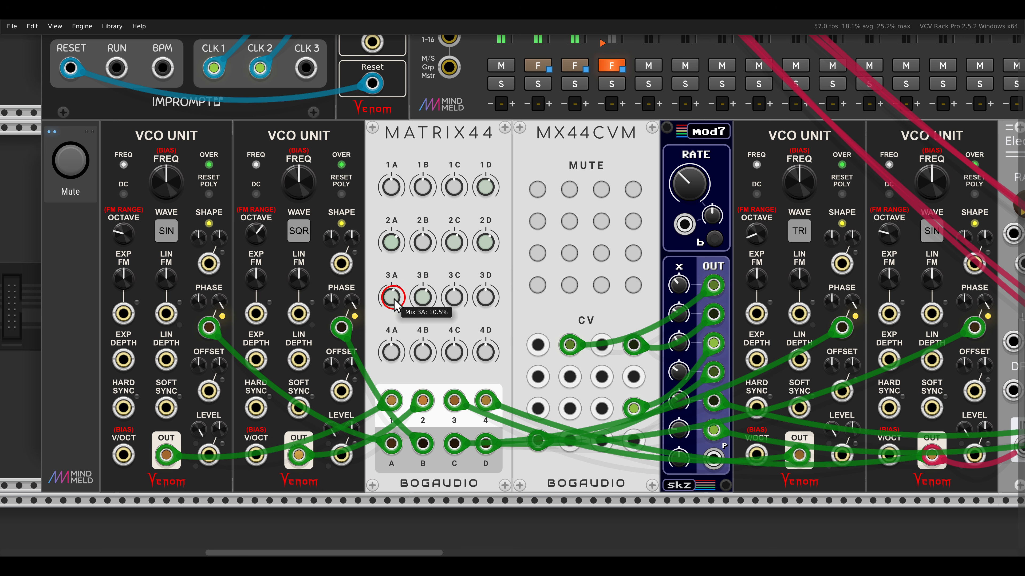
# - On MATRIX44, raise mixes 4A, 1B and 4B, and set mix 2C to 15 % and mix 3D to 28.5 %
pyautogui.moveTo(413, 345); pyautogui.dragTo(389, 293)
pyautogui.moveTo(393, 203); pyautogui.dragTo(407, 177)
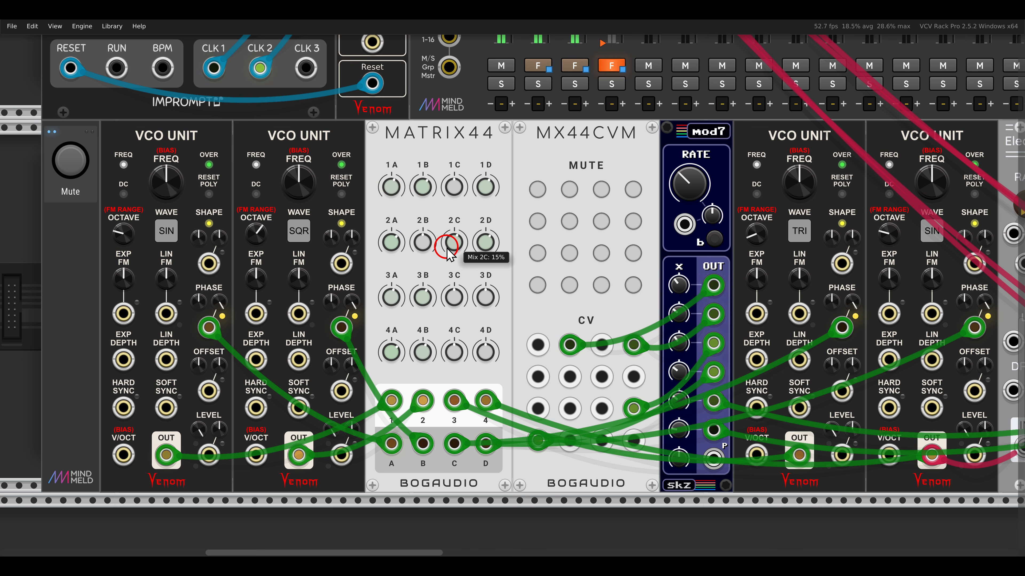
pyautogui.moveTo(483, 308); pyautogui.dragTo(457, 270)
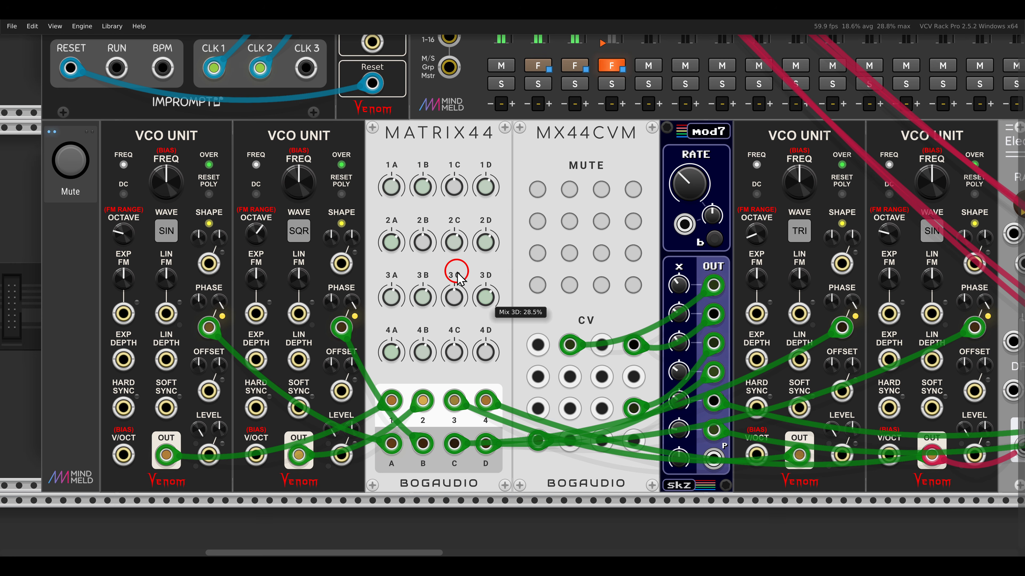
pyautogui.click(427, 337)
pyautogui.scroll(-3, 444, 294)
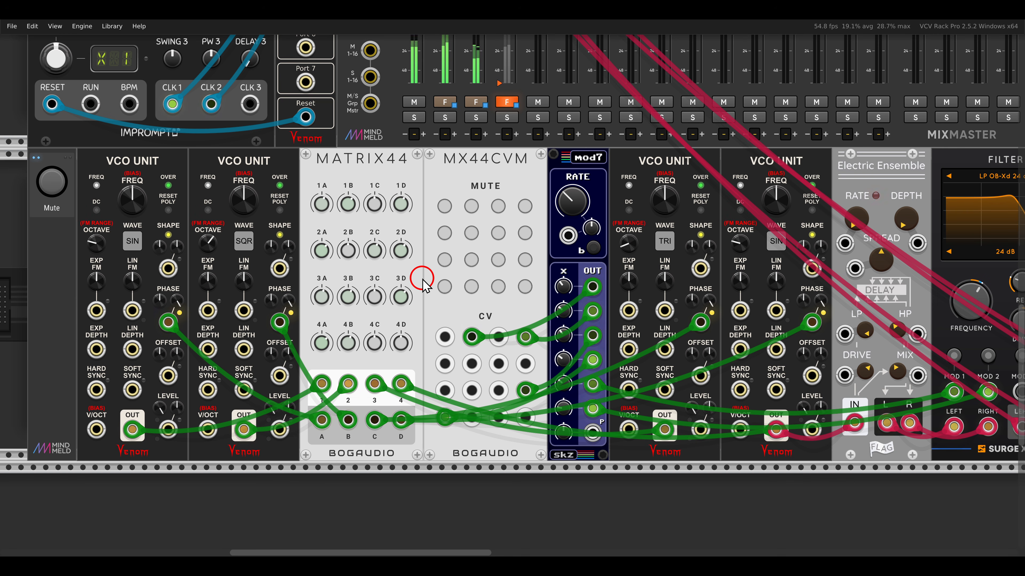
pyautogui.moveTo(302, 140); pyautogui.dragTo(421, 178)
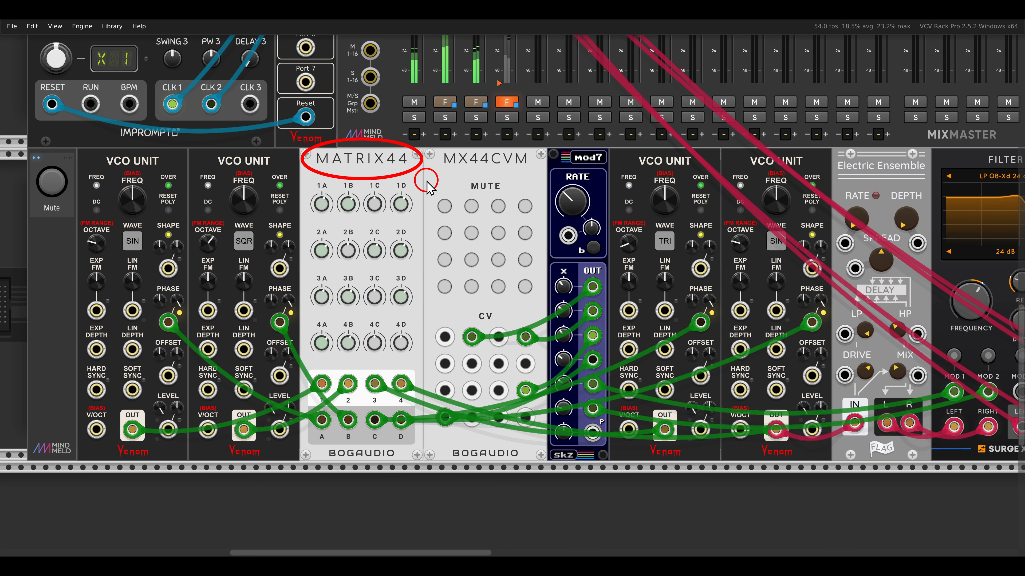
pyautogui.press('Escape')
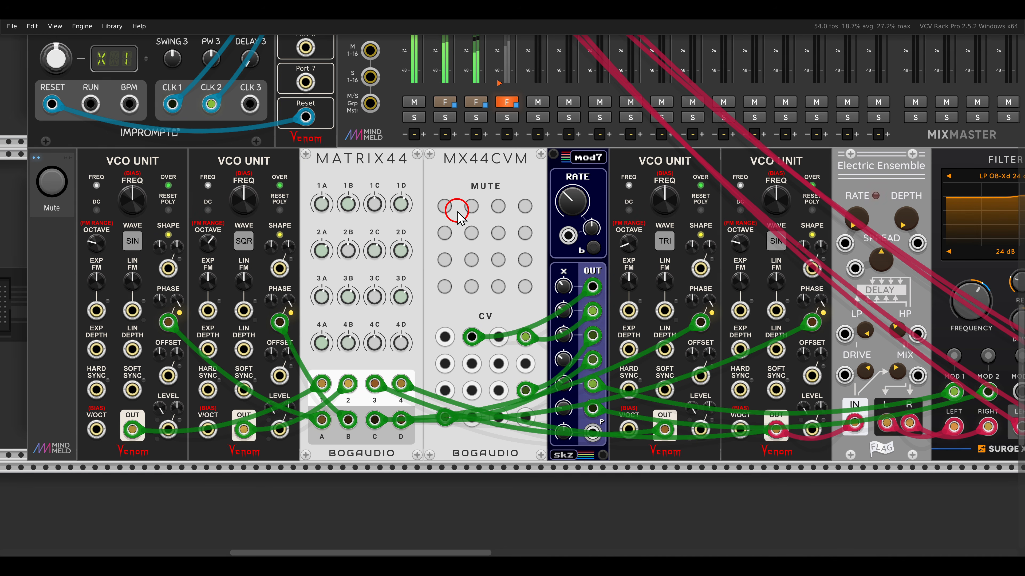
# - Disengage the Mute control beside the slips voice that feeds the Tangents filter
pyautogui.scroll(-3, 456, 209)
pyautogui.moveTo(596, 153); pyautogui.dragTo(504, 250)
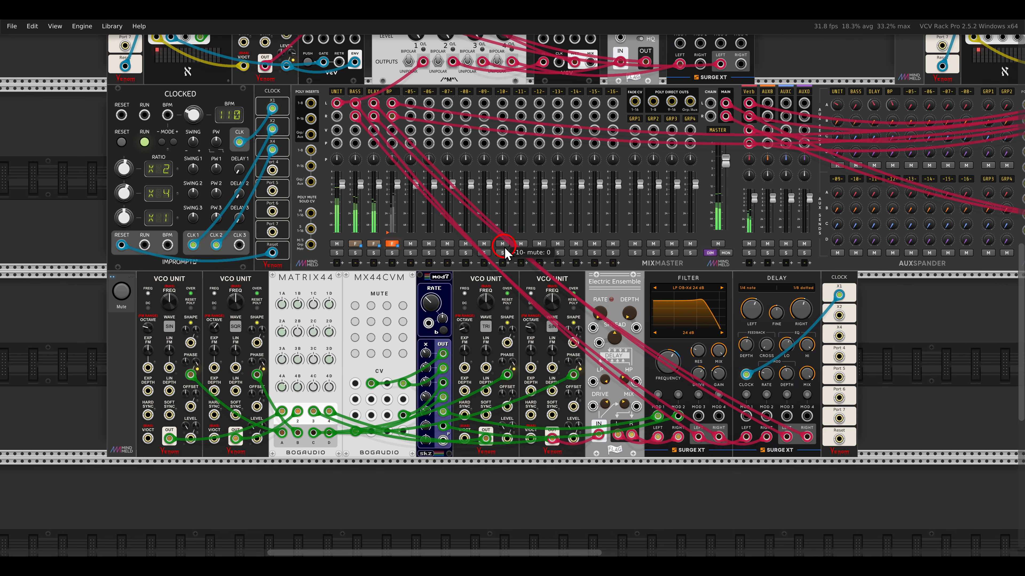
pyautogui.moveTo(576, 184); pyautogui.dragTo(499, 270)
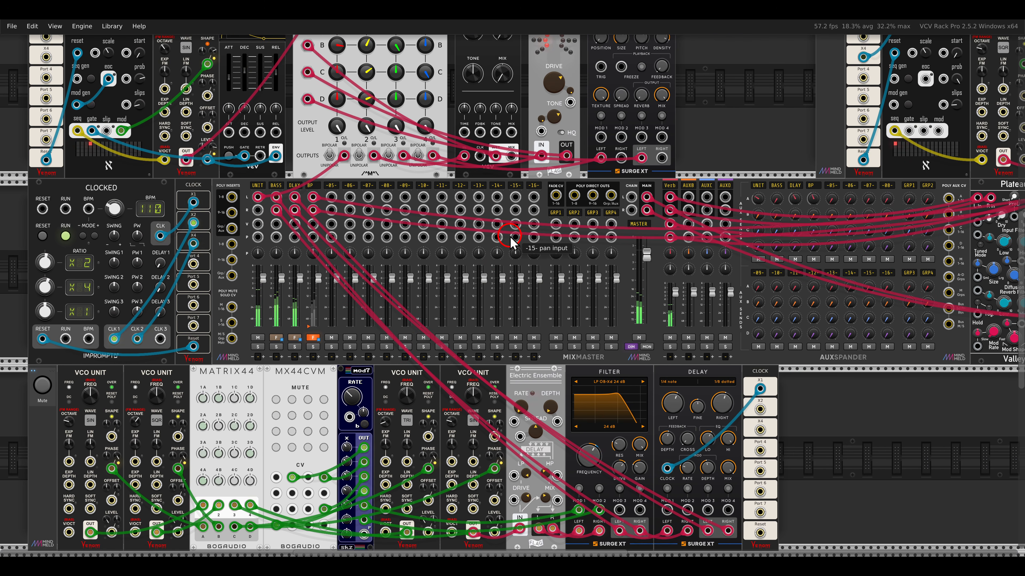
pyautogui.scroll(-3, 511, 241)
pyautogui.scroll(2, 498, 233)
pyautogui.moveTo(495, 230); pyautogui.dragTo(492, 227)
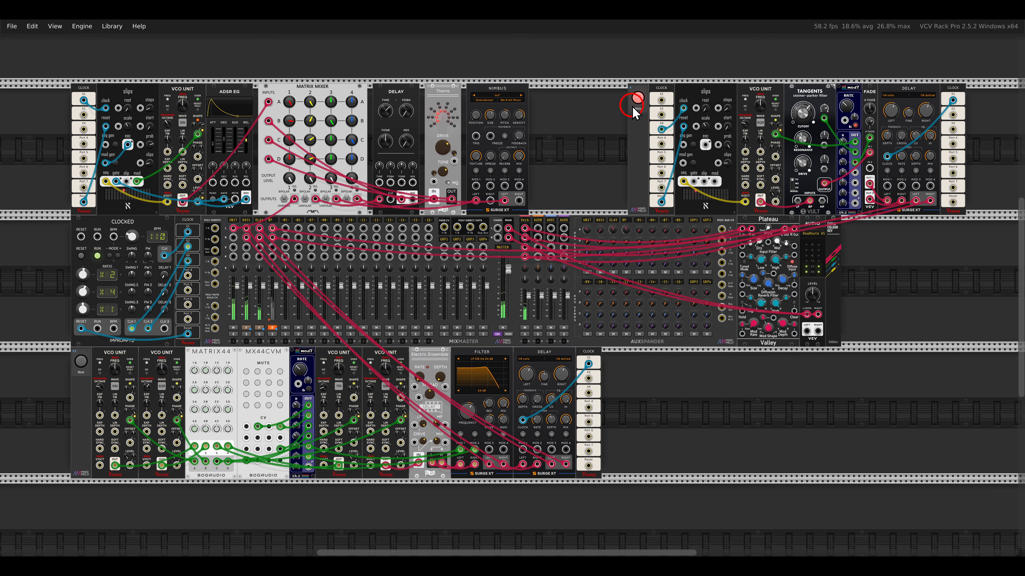
pyautogui.click(637, 98)
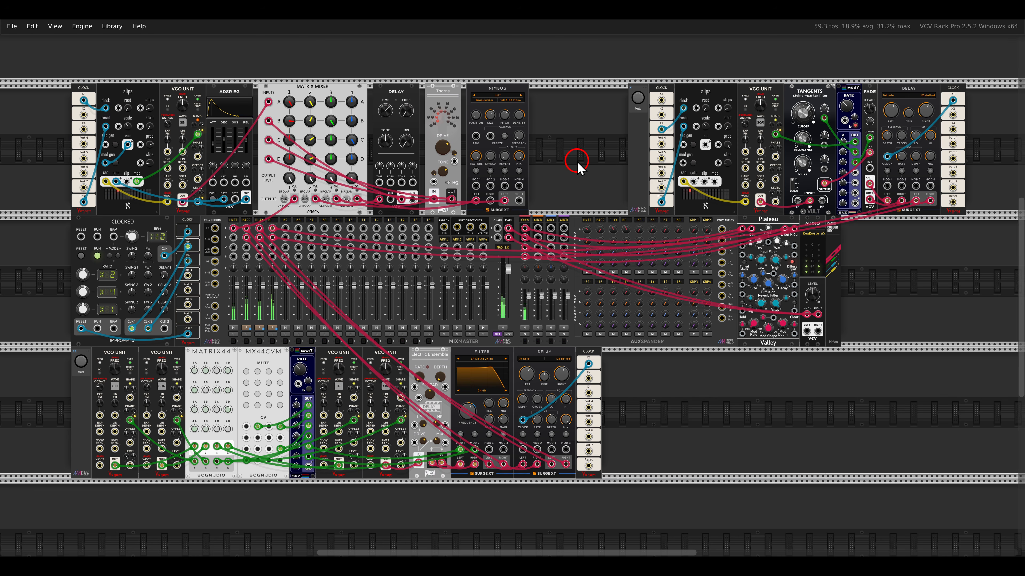
# - On the Matrix Mixer, set the mix 2 levels to 100 % for input D and 77.108 % for input B, and lower input C's
pyautogui.moveTo(307, 160); pyautogui.dragTo(303, 114)
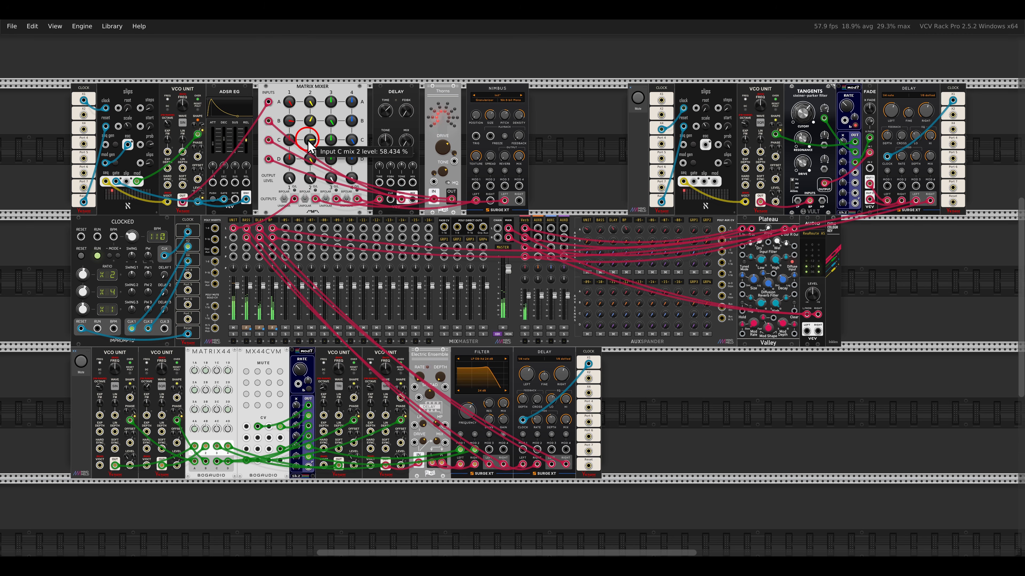
pyautogui.moveTo(308, 140); pyautogui.dragTo(308, 162)
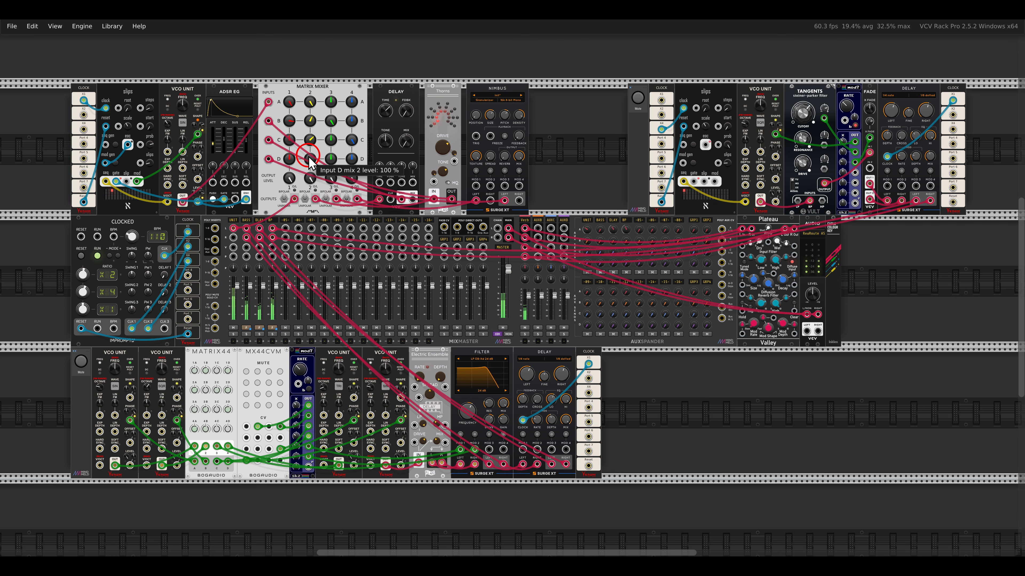
pyautogui.moveTo(309, 121); pyautogui.dragTo(297, 70)
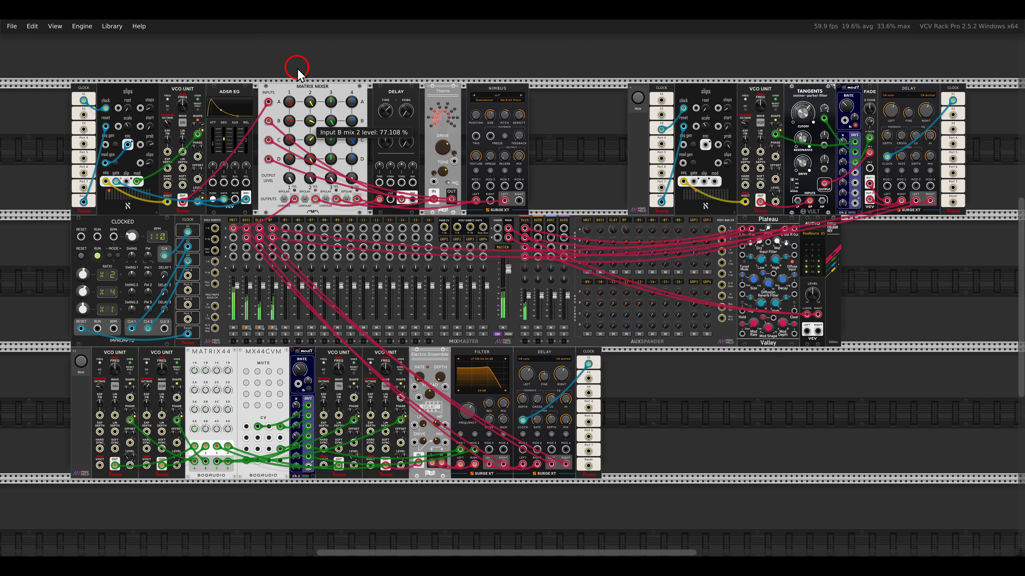